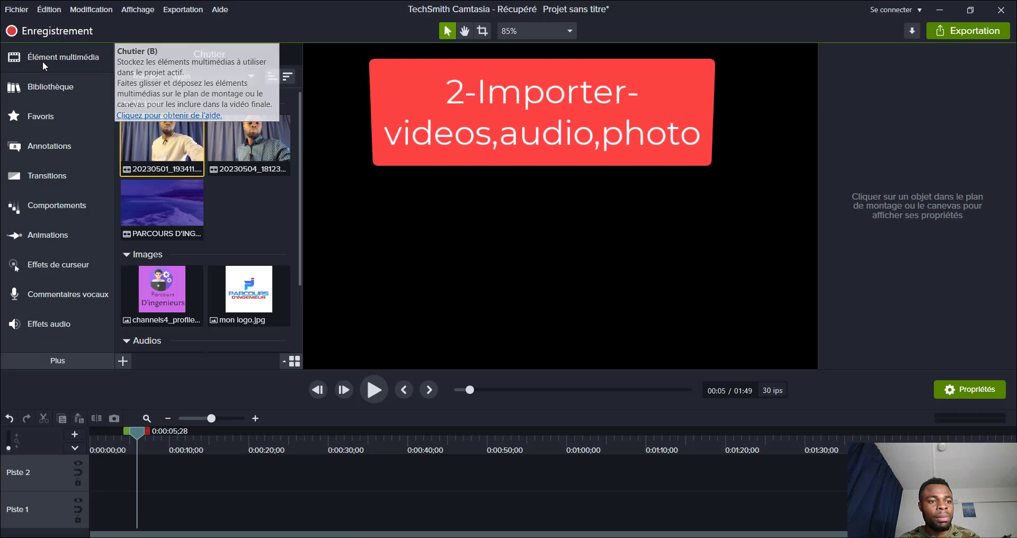
Step: Import the video 20230505_190429 from the MAI folder into the project's media bin
click(42, 62)
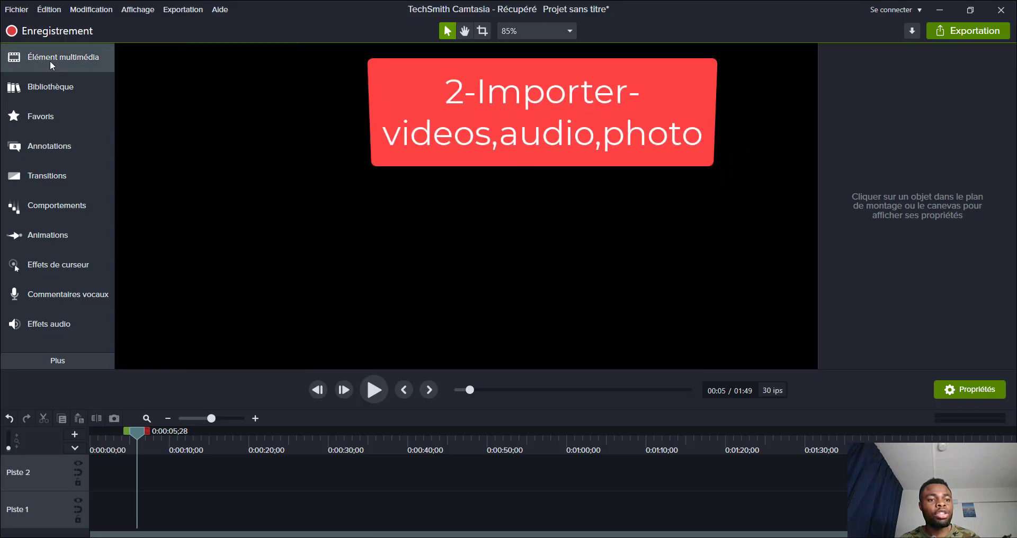
click(50, 60)
ctrl+click(223, 144)
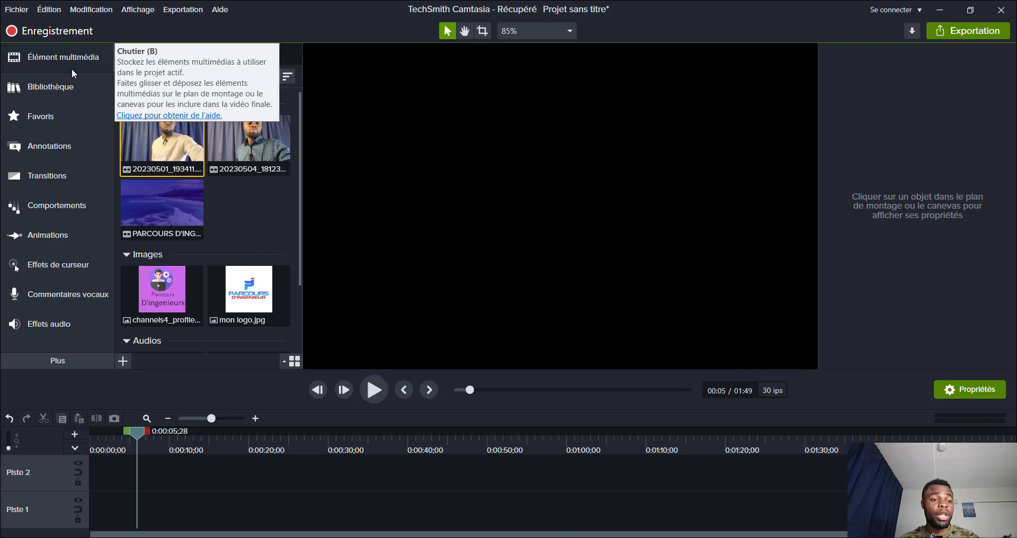
right_click(205, 99)
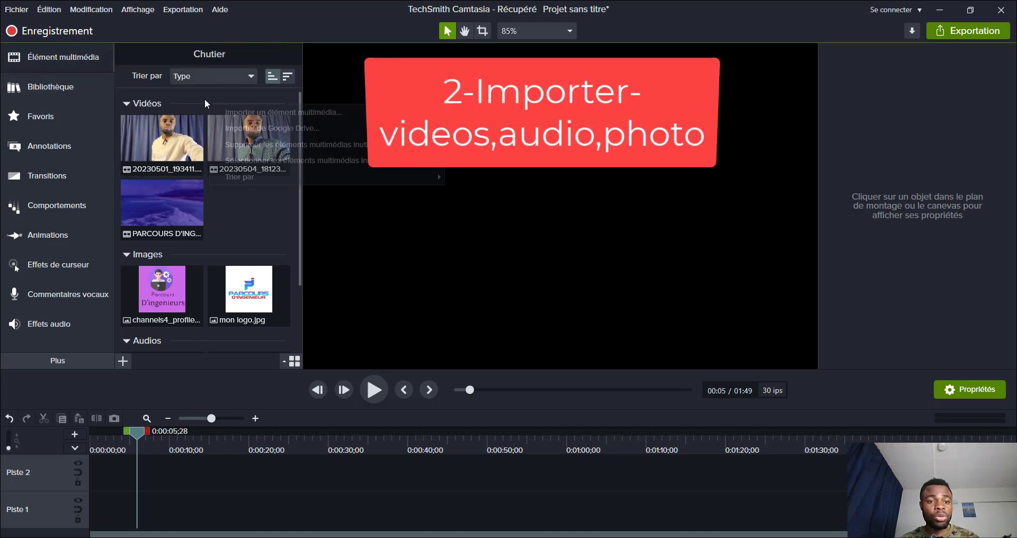
click(249, 113)
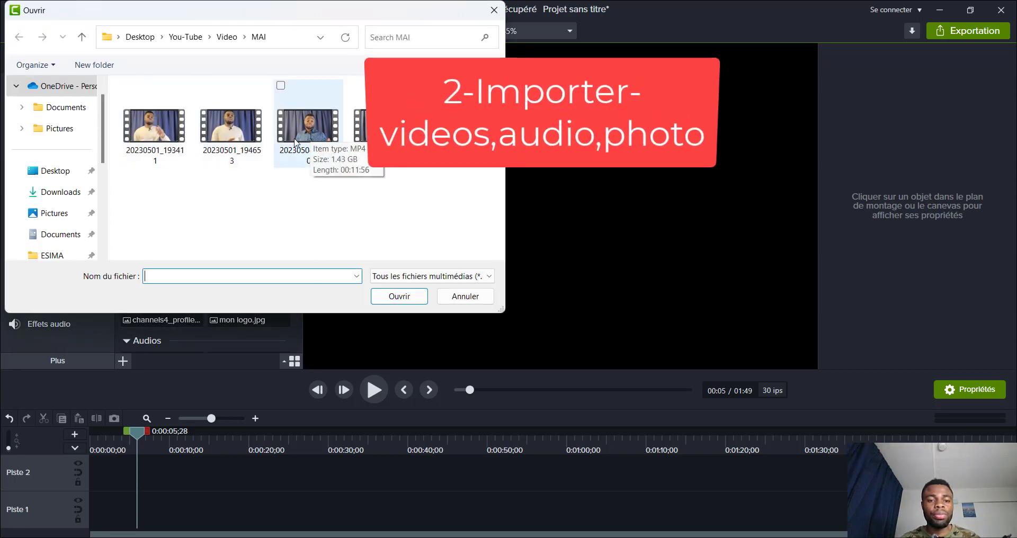
click(385, 127)
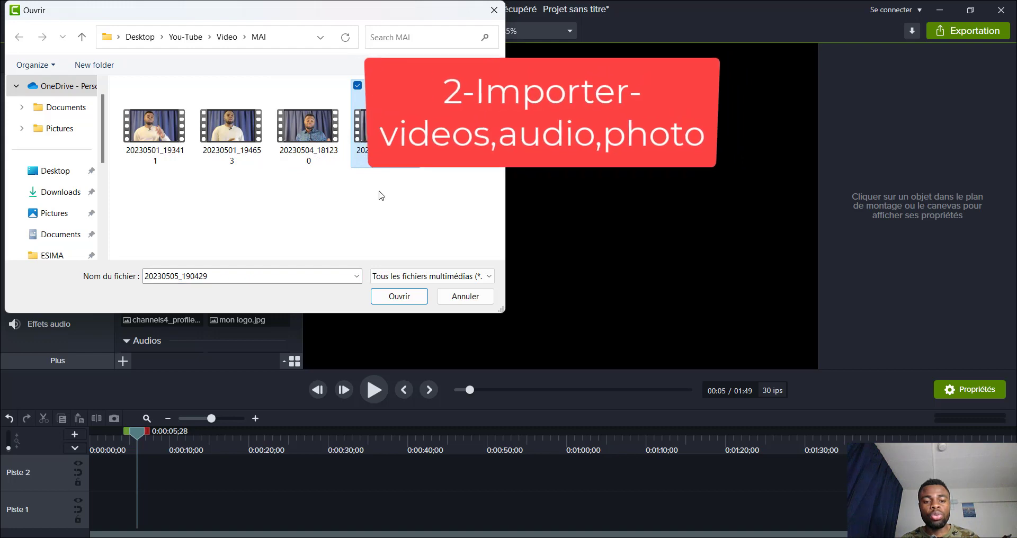
click(399, 296)
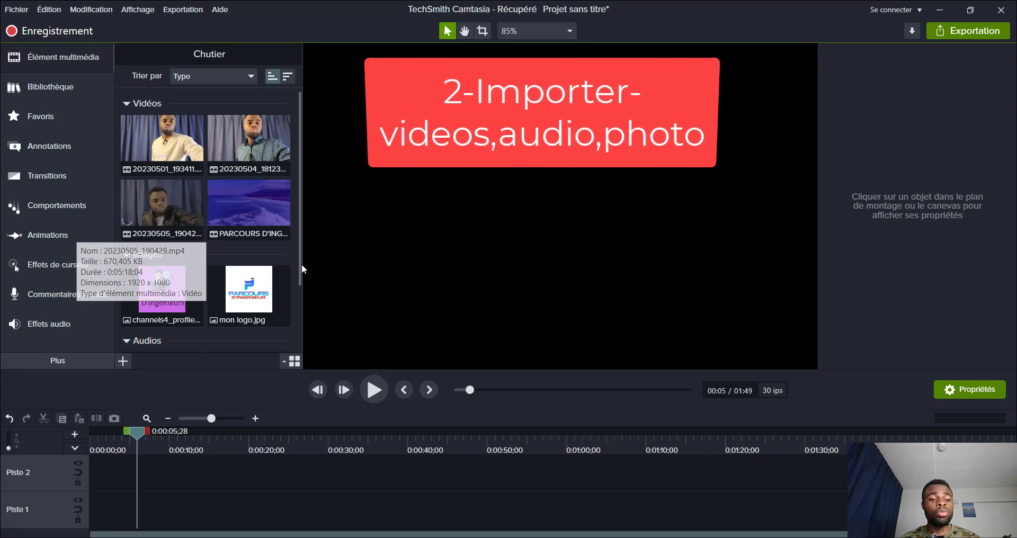
Step: Look through the Vidéos, Images and Audios groups of the media bin and collapse the Audios group
scroll(301, 264, down, 2)
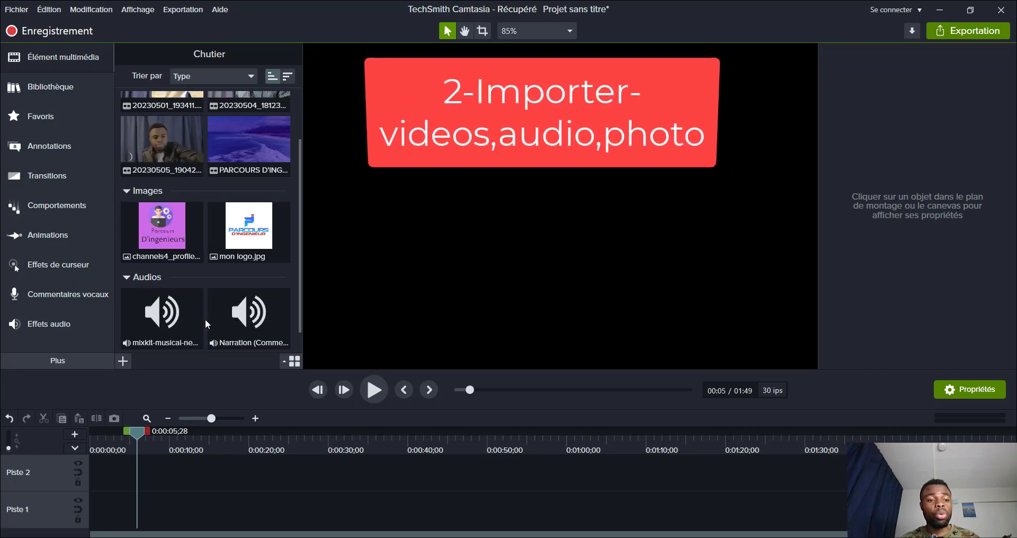
scroll(204, 319, up, 2)
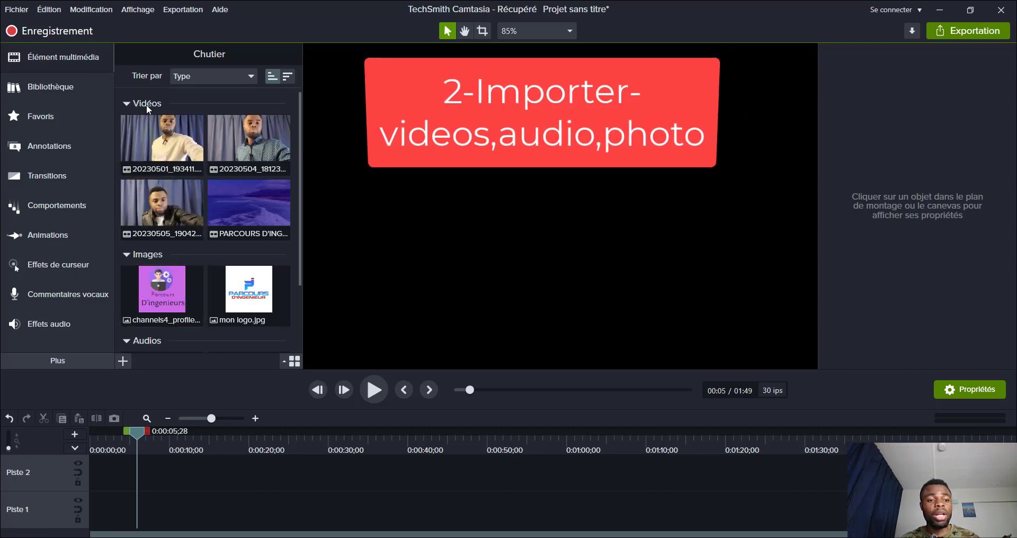
scroll(163, 154, down, 3)
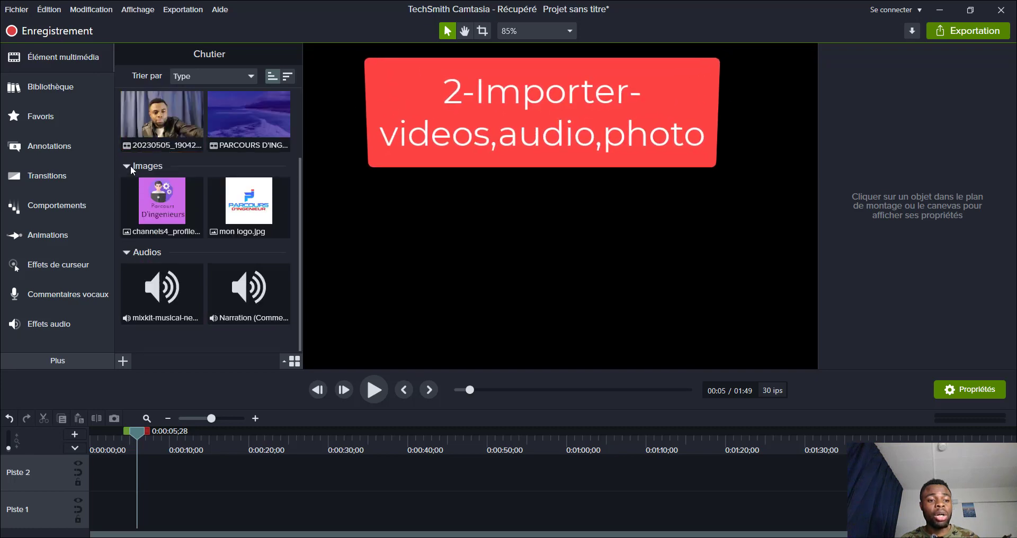
scroll(286, 281, up, 3)
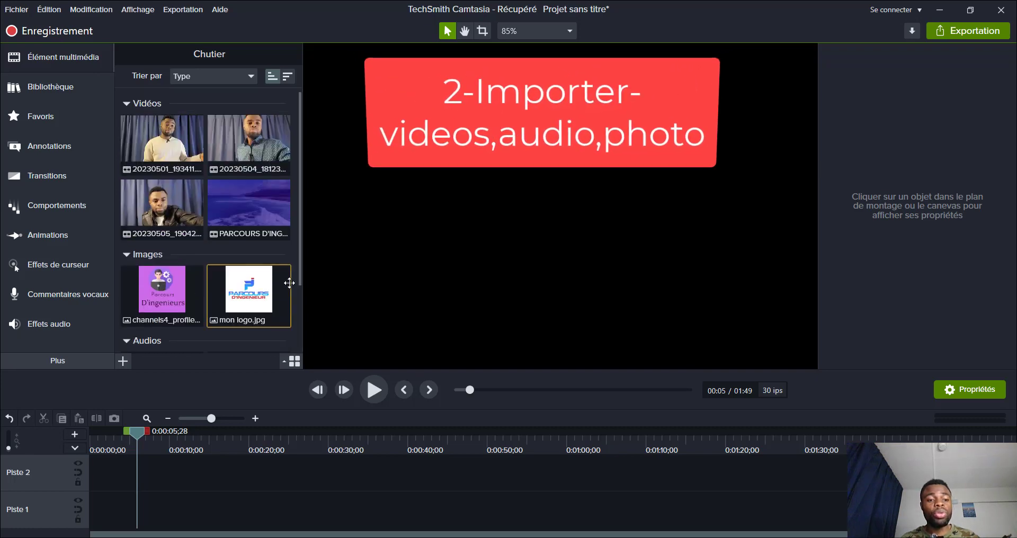
scroll(239, 226, down, 2)
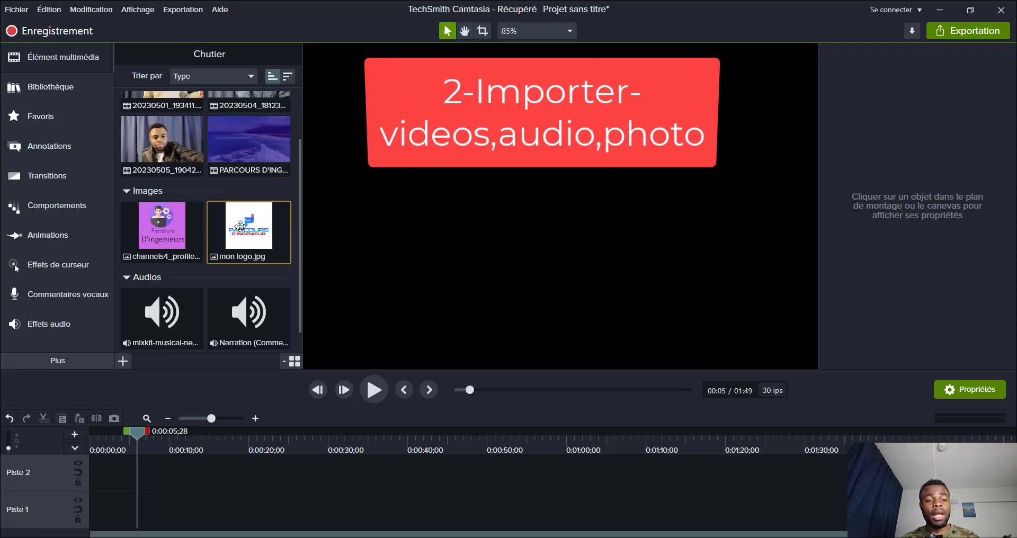
right_click(201, 190)
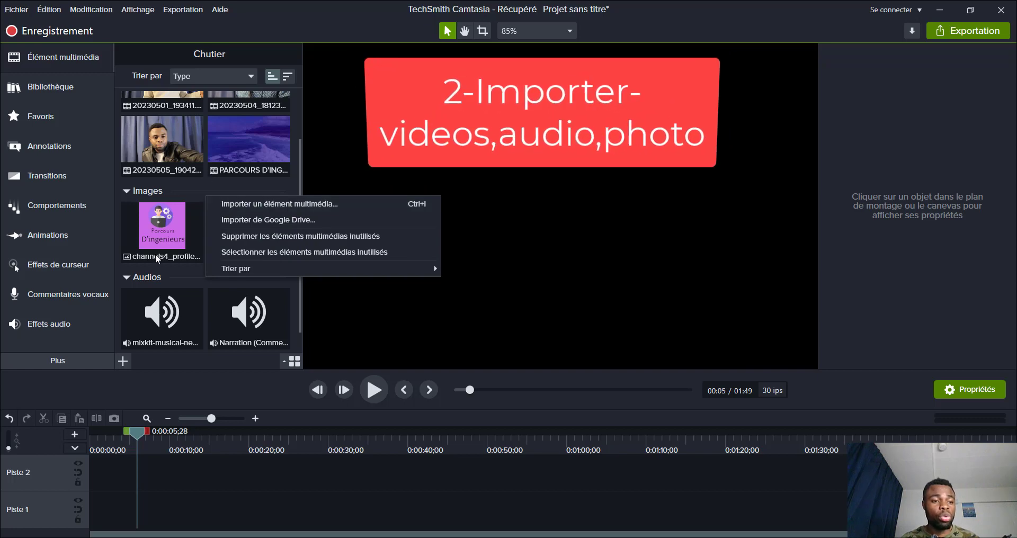
click(171, 278)
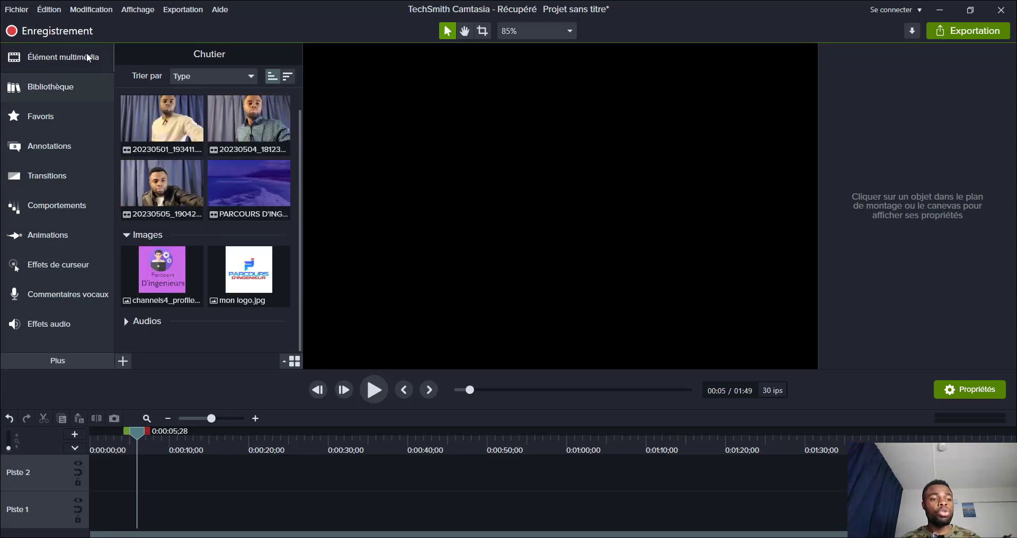
Step: Add the bokehdots clip from the library's Arrière-plans animés folder to the canvas and play it
click(40, 89)
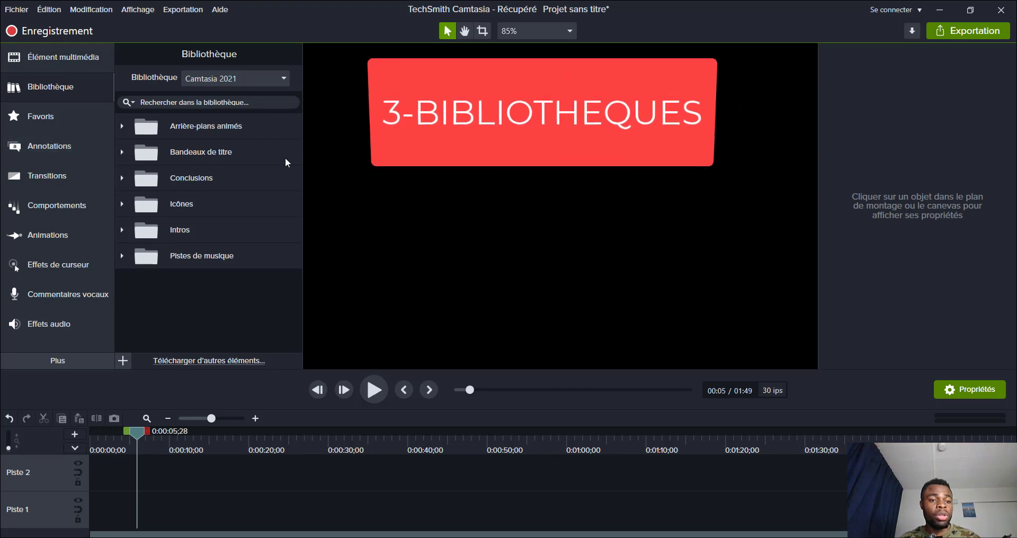
click(123, 125)
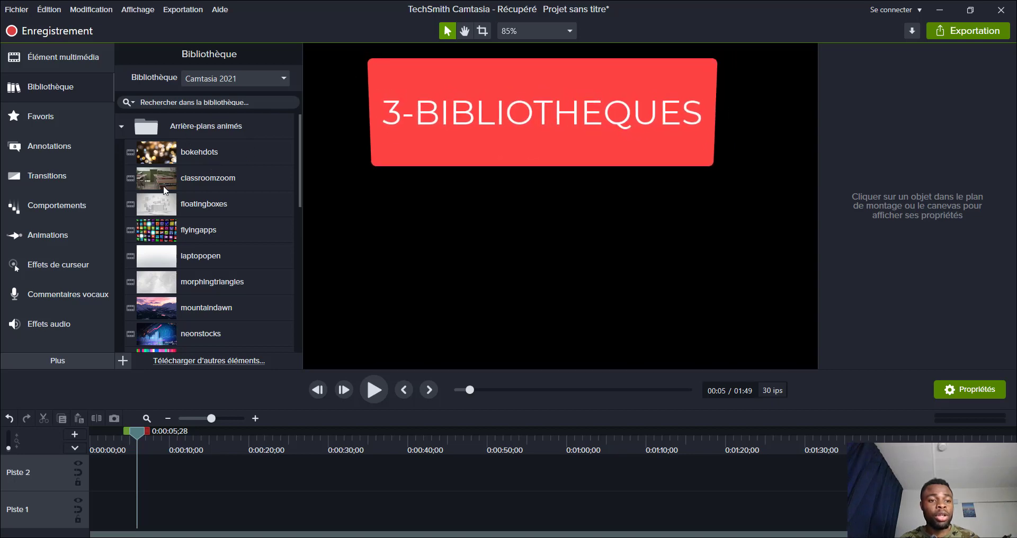
scroll(163, 185, down, 3)
scroll(161, 180, up, 3)
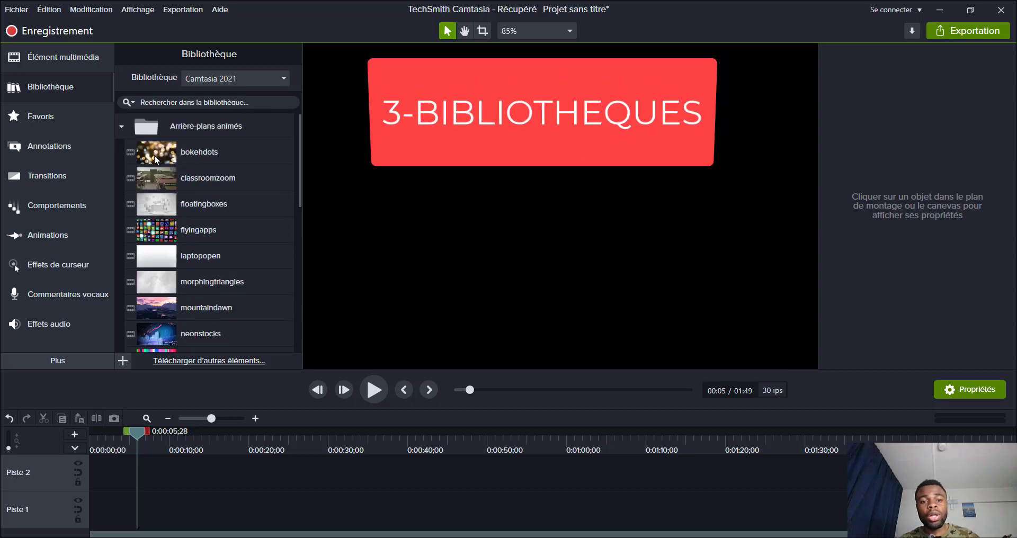
drag(156, 160, 477, 169)
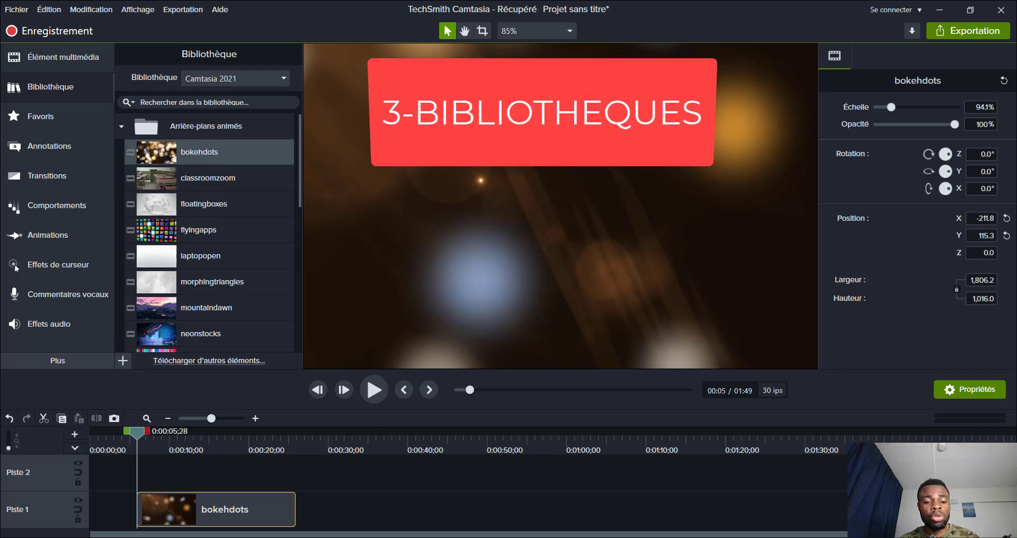
click(377, 391)
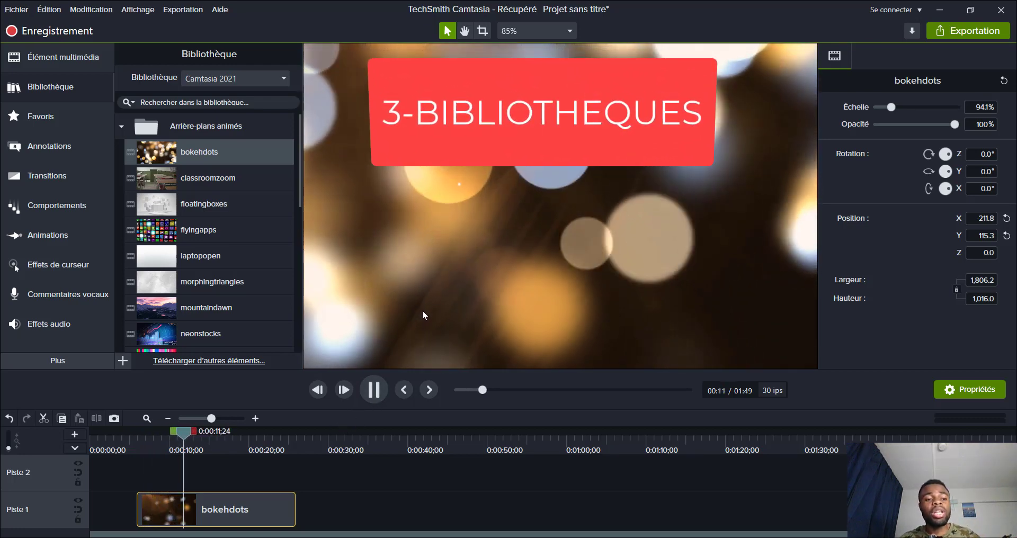
Step: Add the spinningcounter animated background, place it right after bokehdots on Piste 1 and play it from its beginning
scroll(243, 255, down, 5)
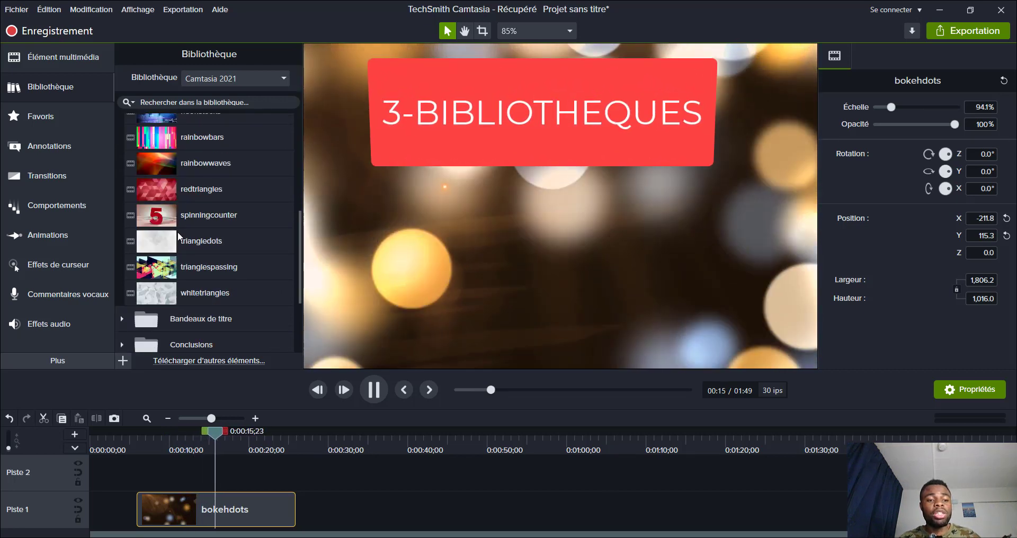
drag(175, 218, 402, 250)
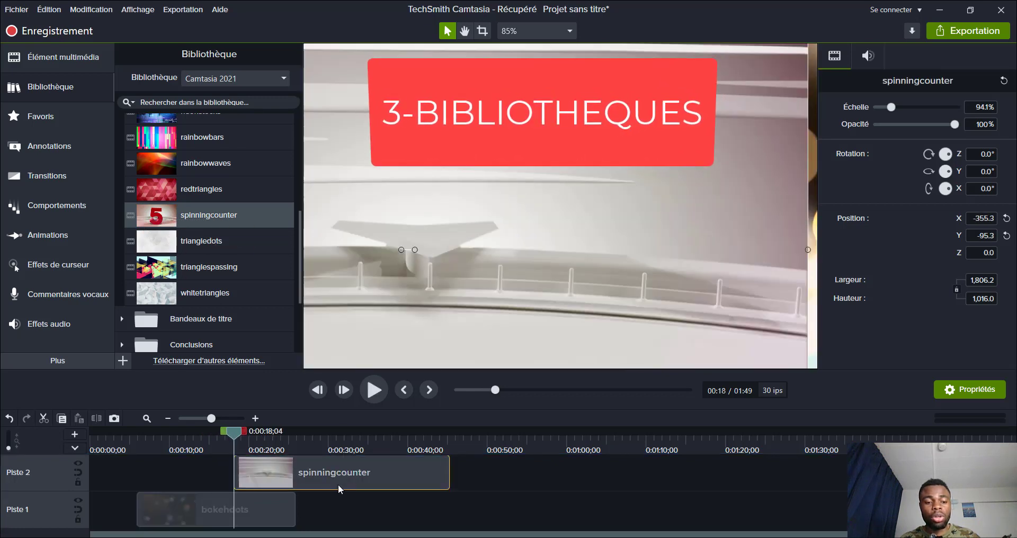
drag(338, 484, 400, 508)
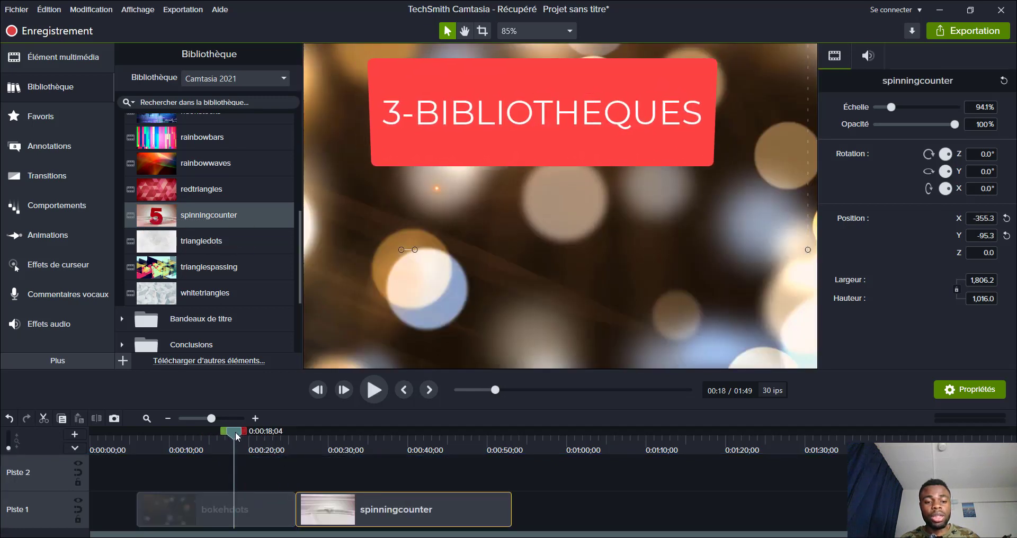
drag(235, 431, 303, 448)
click(366, 392)
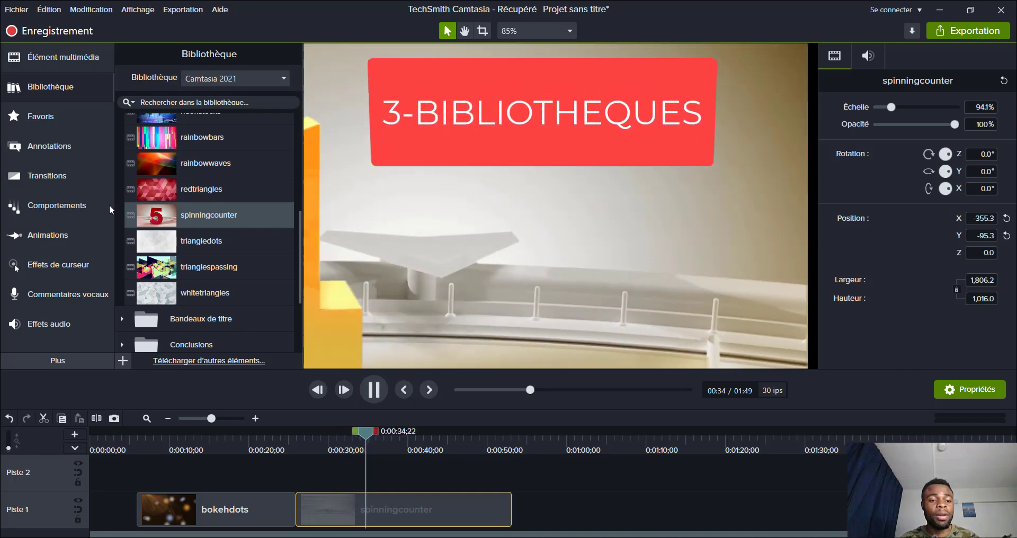
Step: Expand the Bandeaux de titre library folder and delete the spinningcounter and bokehdots clips from the timeline
scroll(161, 222, down, 3)
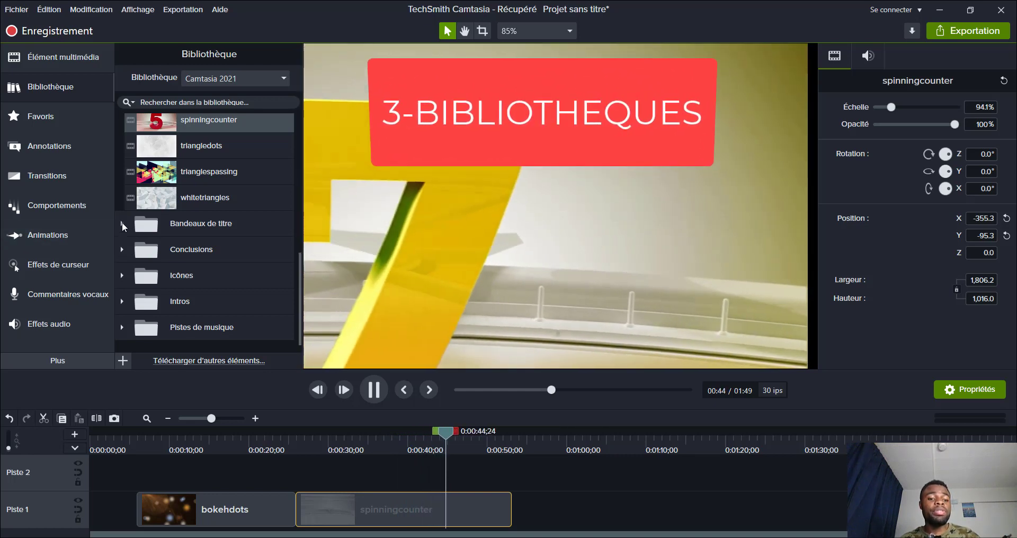
click(122, 223)
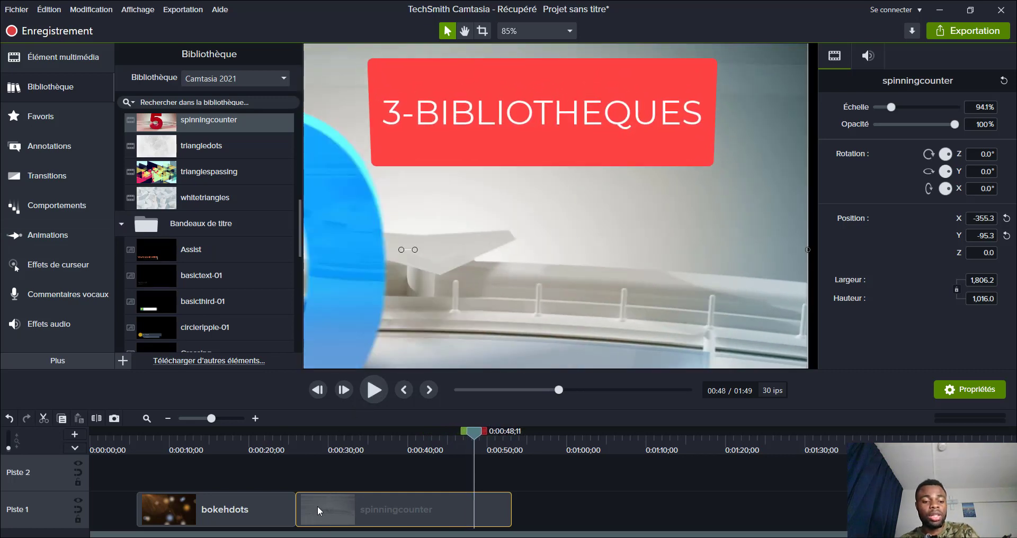
key(Delete)
click(250, 499)
key(Delete)
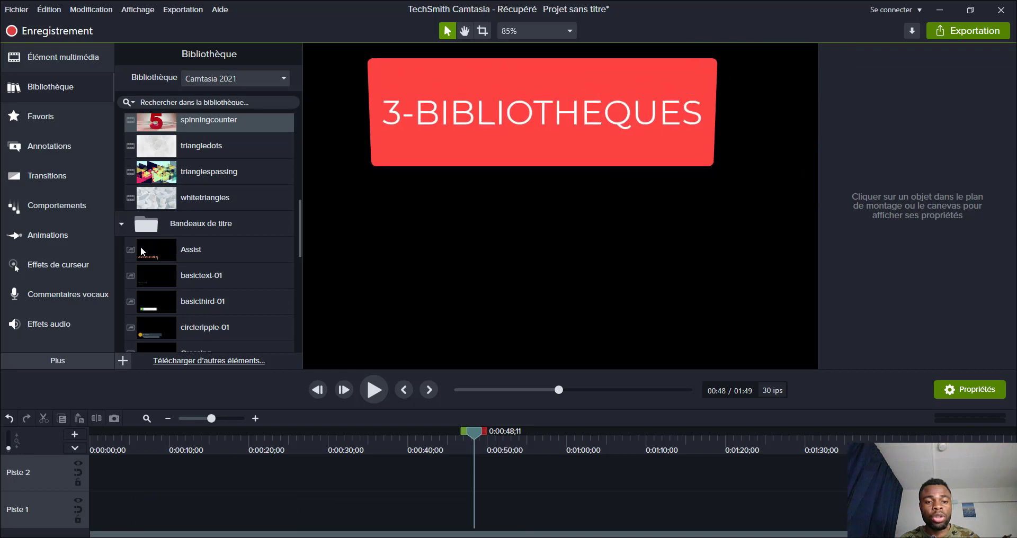
Step: Add the Assist title banner from the library to the canvas and select all of its main title text
drag(151, 256, 385, 257)
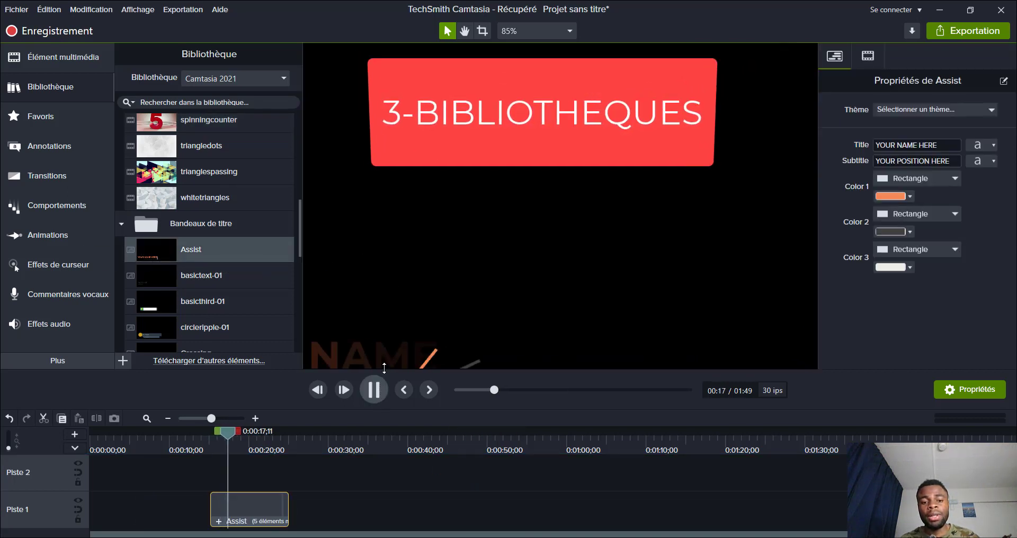
click(420, 353)
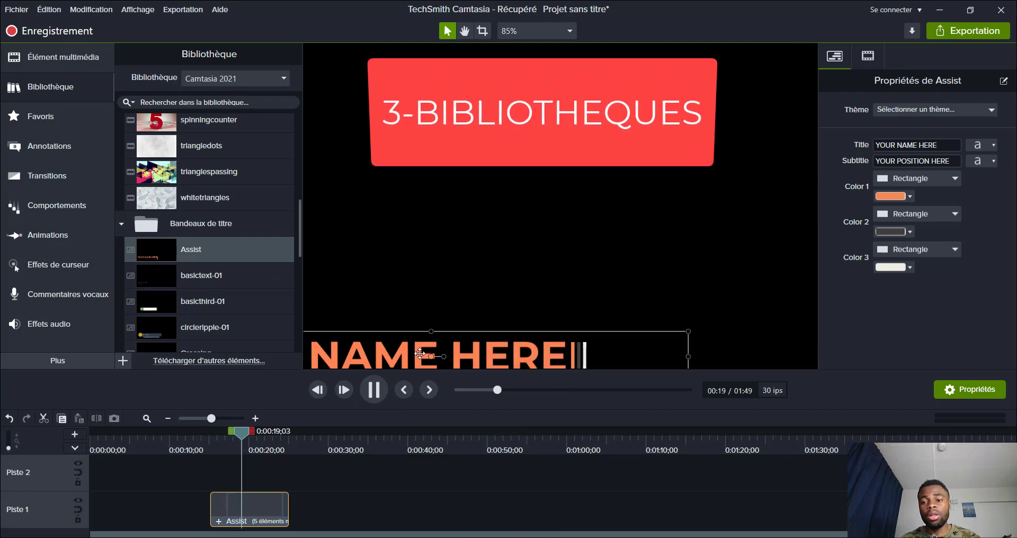
double_click(469, 359)
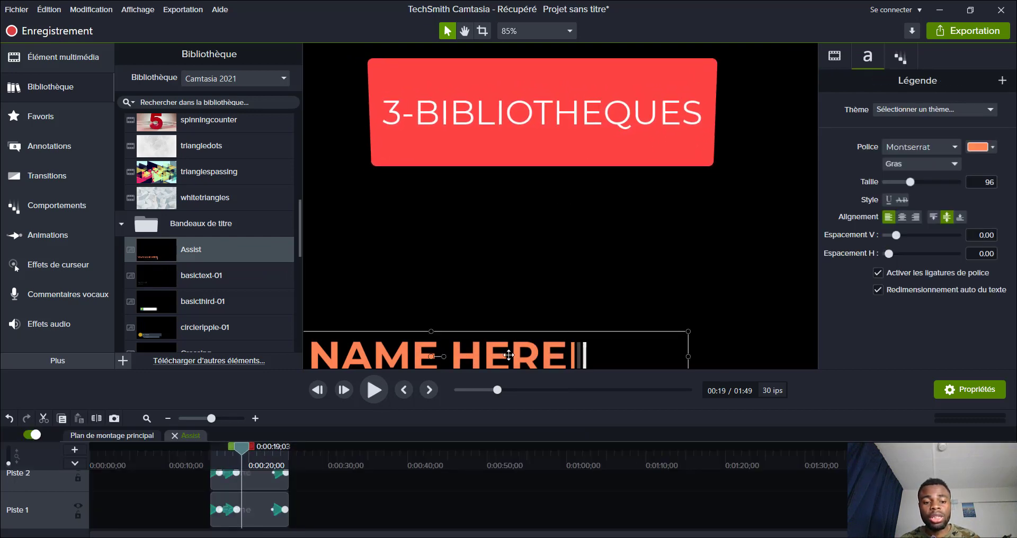
double_click(493, 354)
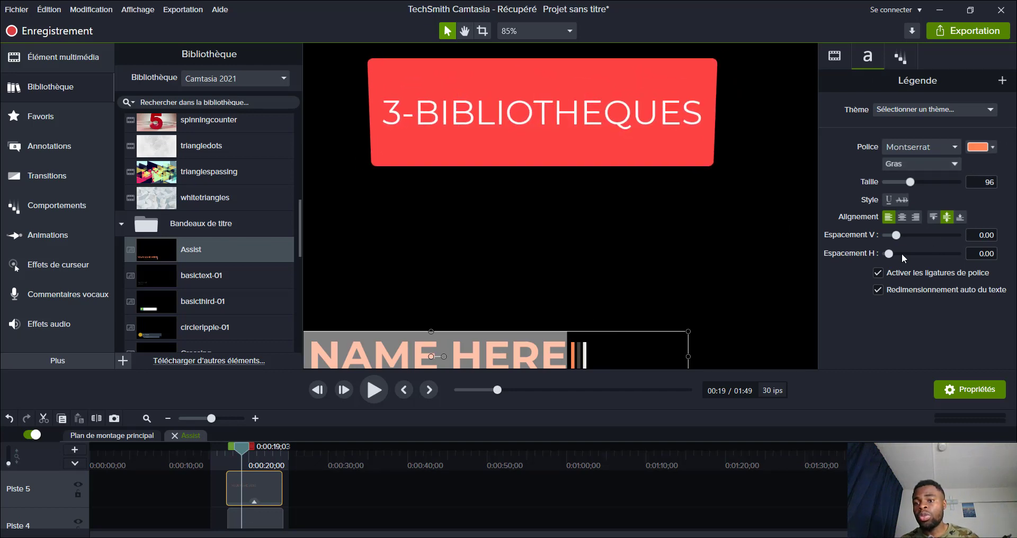
Step: Format the banner's title text in green at size 43 with centred horizontal alignment
click(980, 148)
click(934, 189)
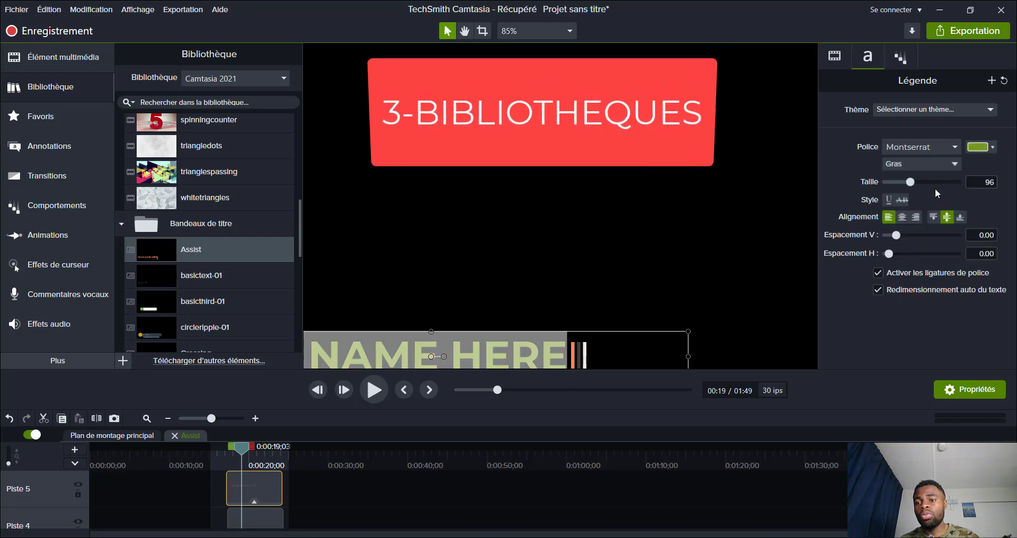
click(923, 181)
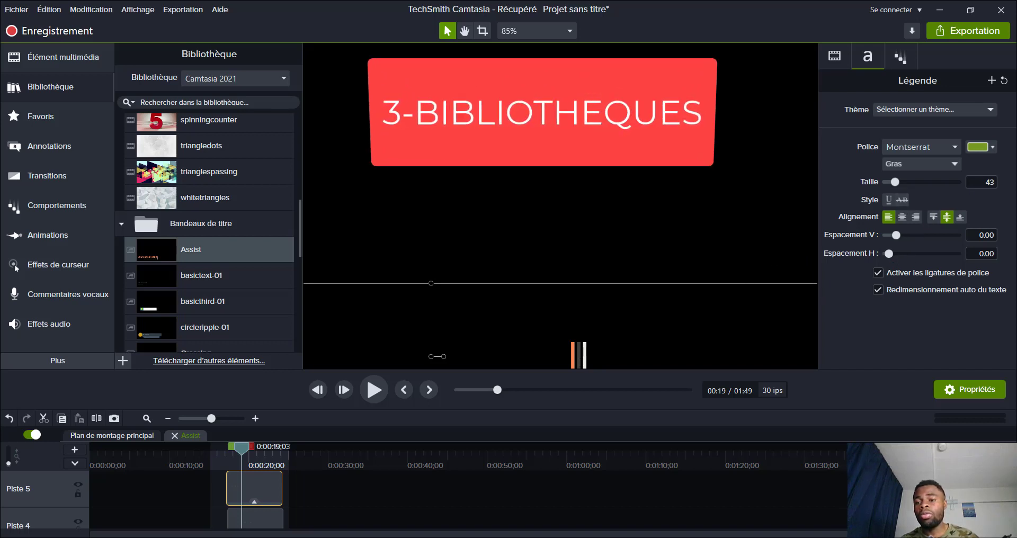
click(916, 220)
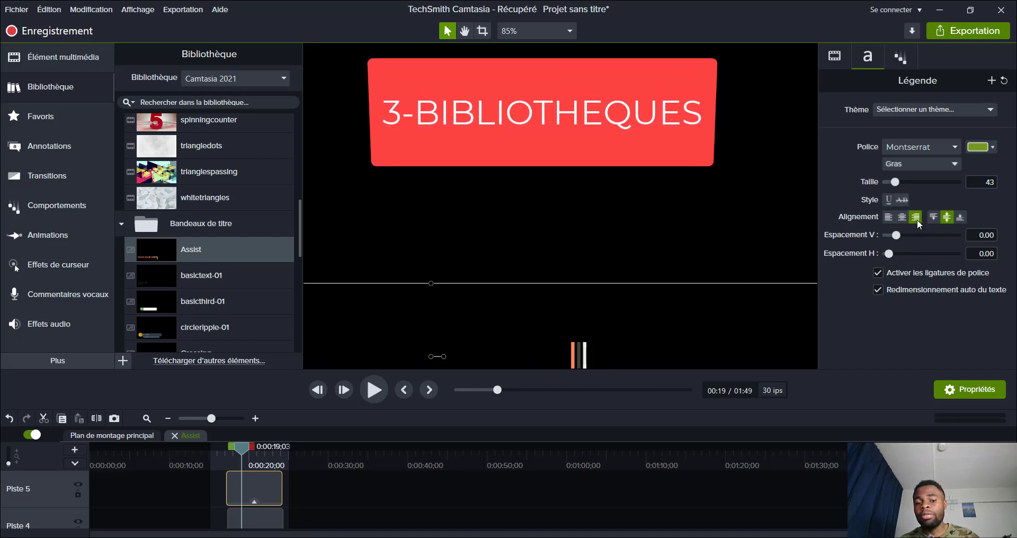
click(901, 218)
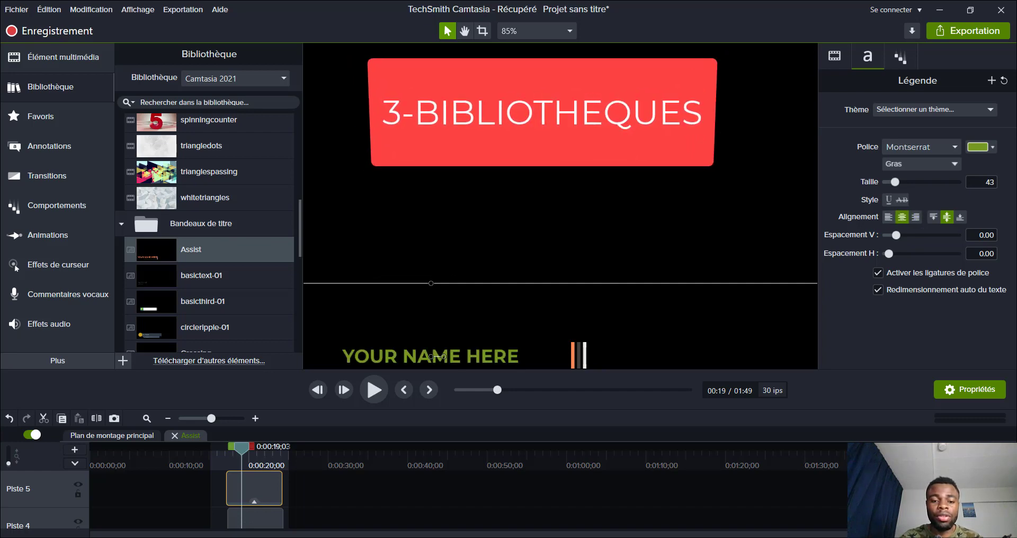
Step: Replace the banner's main title text with "mA VIDEO" and deselect the text
key(BackSpace)
key(BackSpace)
key(BackSpace)
key(BackSpace)
key(BackSpace)
key(BackSpace)
key(BackSpace)
key(BackSpace)
key(BackSpace)
key(BackSpace)
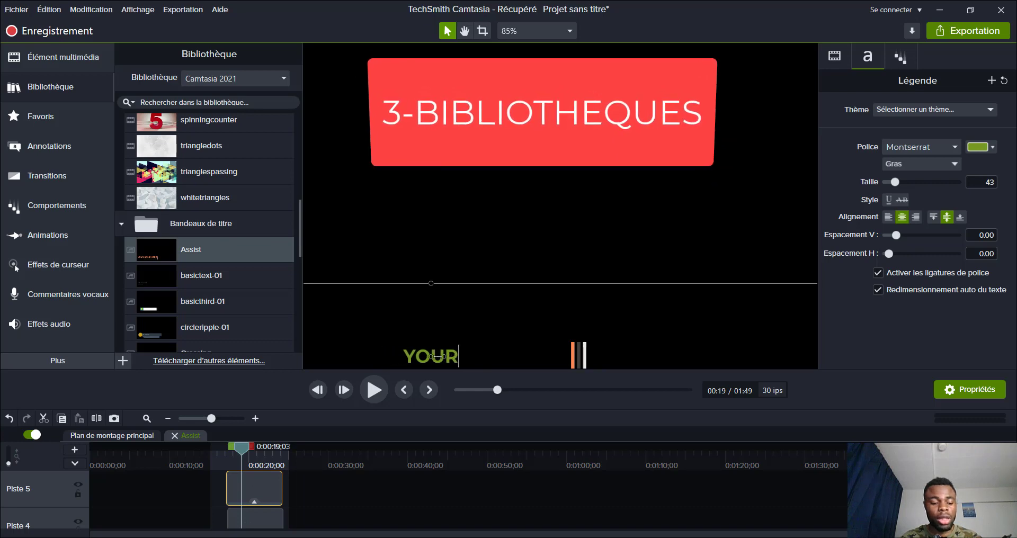
key(BackSpace)
key(BackSpace)
key(BackSpace)
key(BackSpace)
text(m)
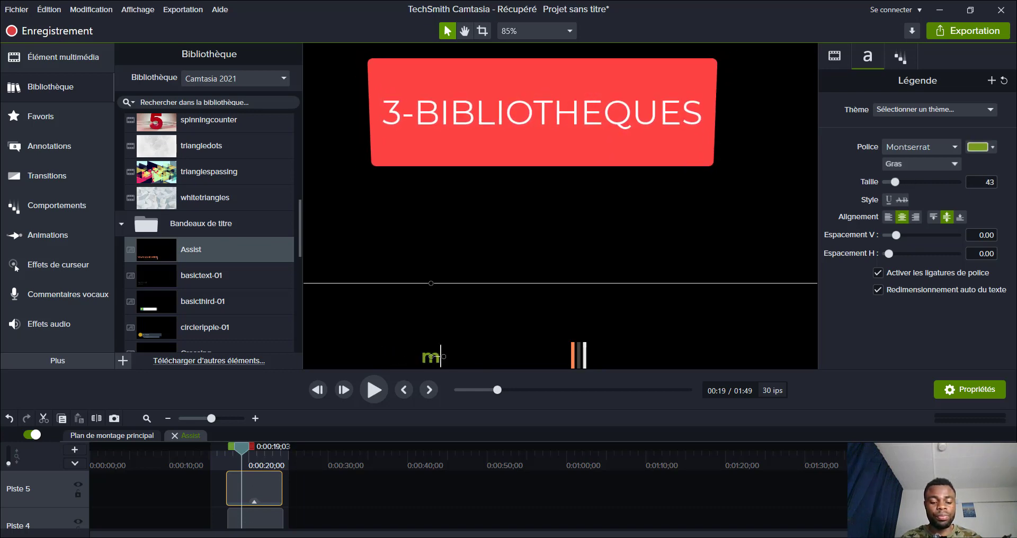
text(A VIDEO)
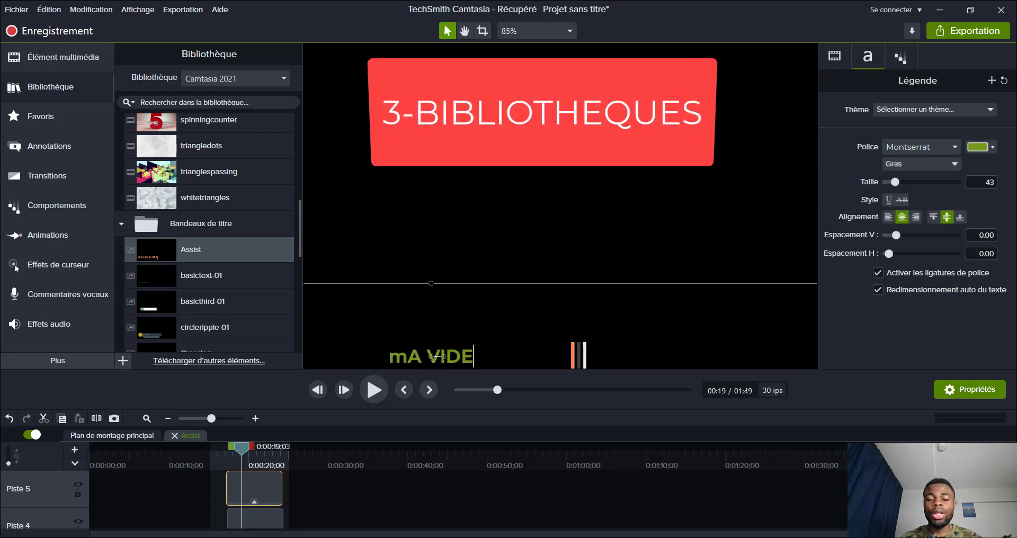
click(569, 207)
Step: Play back the edited Assist banner from just before its start on the timeline
click(378, 393)
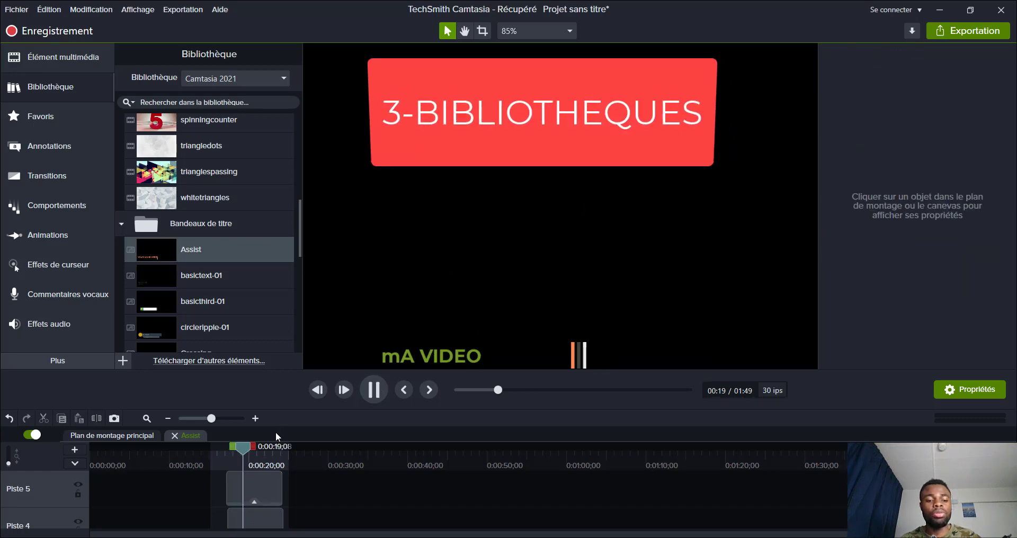
drag(250, 451, 222, 450)
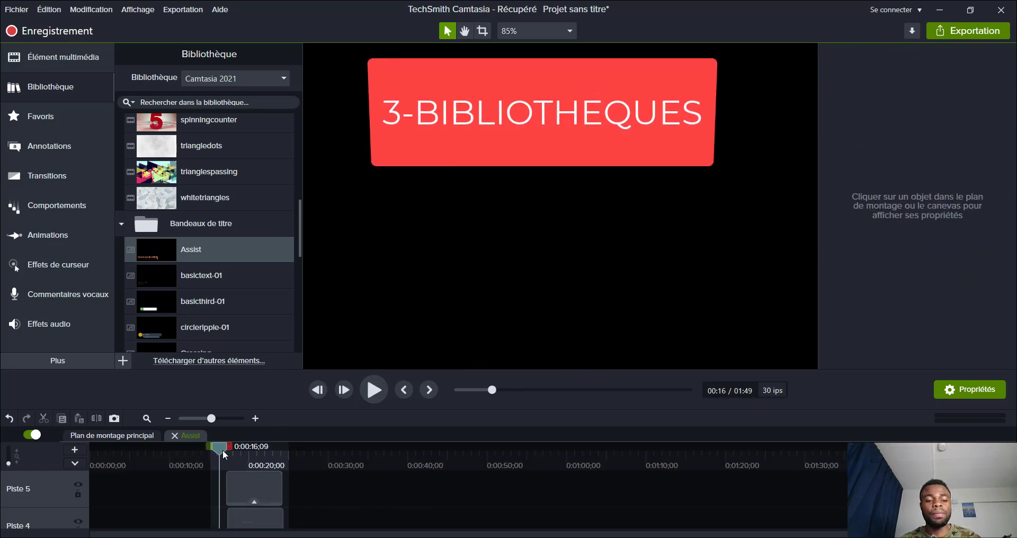
click(383, 392)
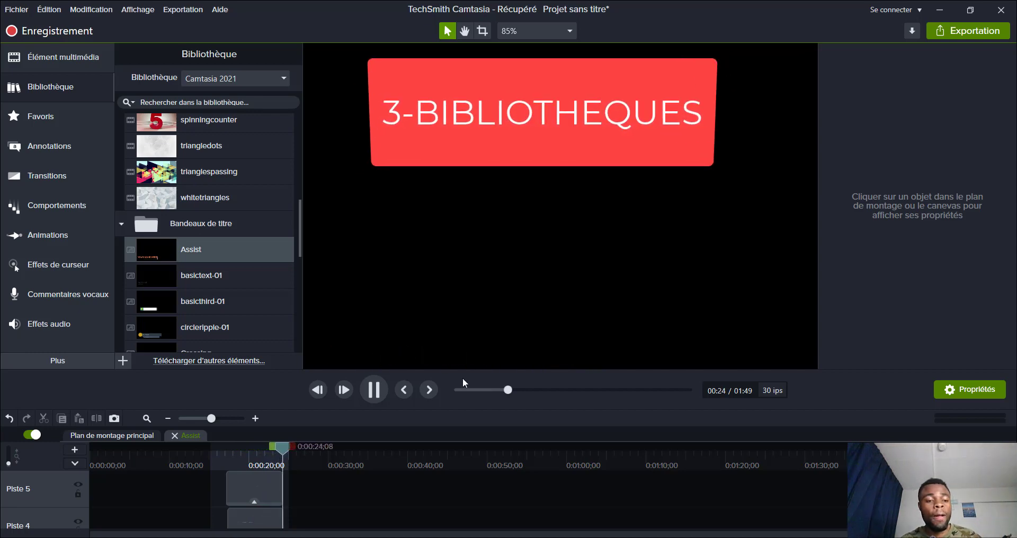
click(363, 390)
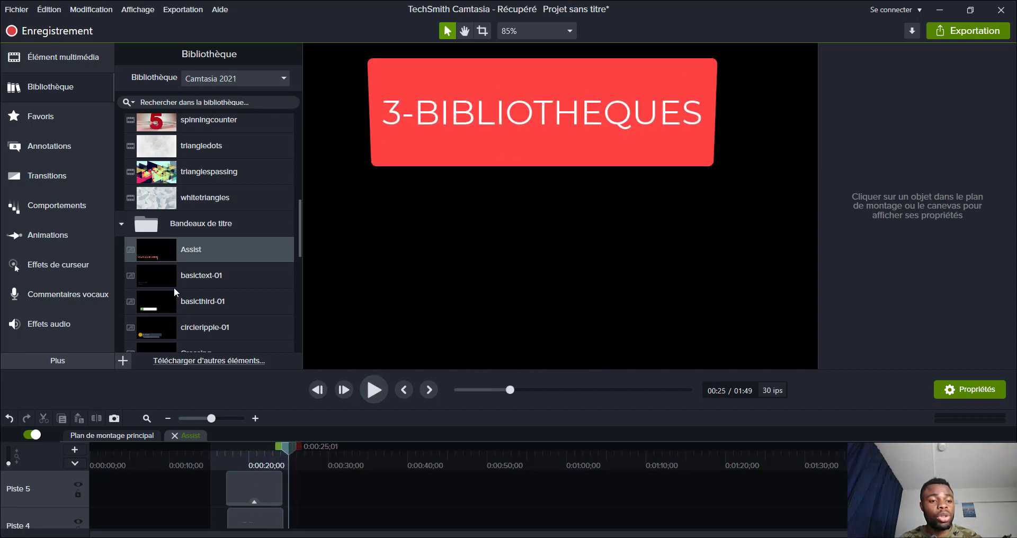
Step: Collapse the Bandeaux de titre folder and add the Avion-01 icon from Icônes > Assurances to the canvas
scroll(174, 287, down, 2)
click(124, 158)
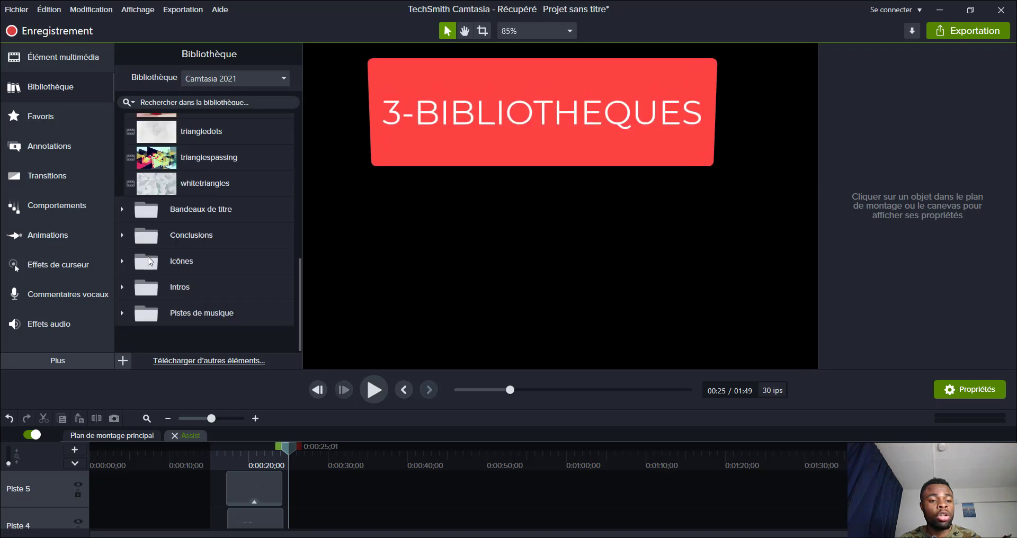
click(122, 261)
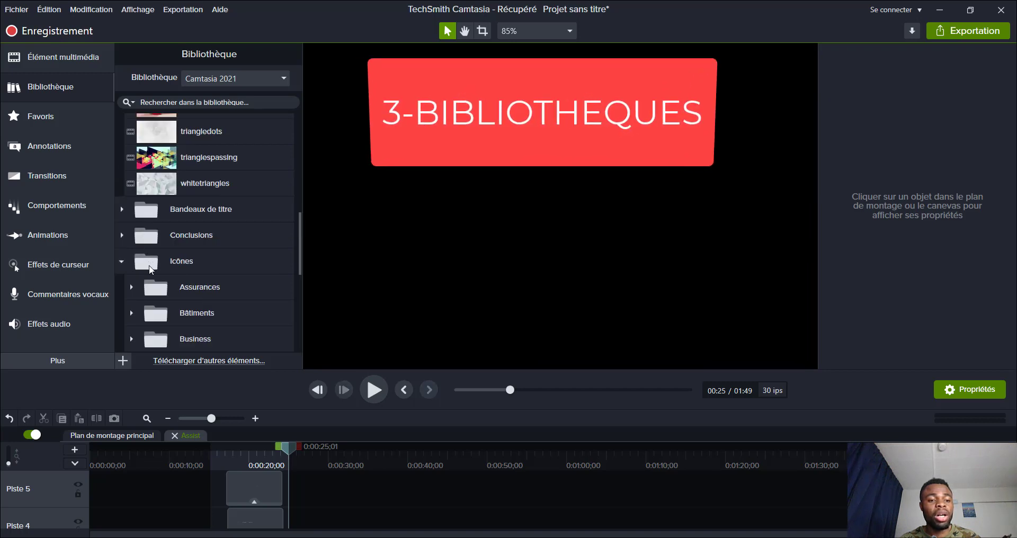
scroll(152, 273, down, 2)
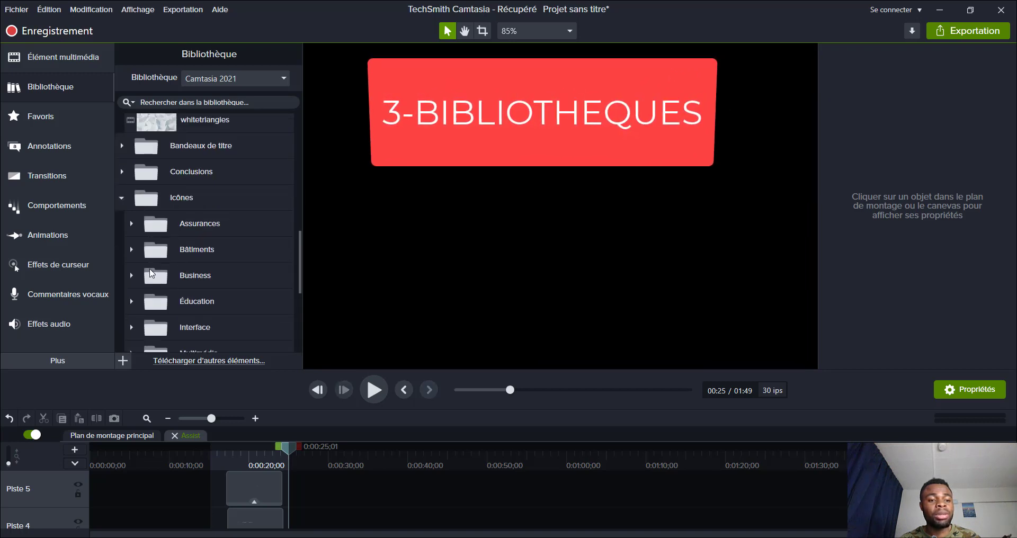
click(132, 225)
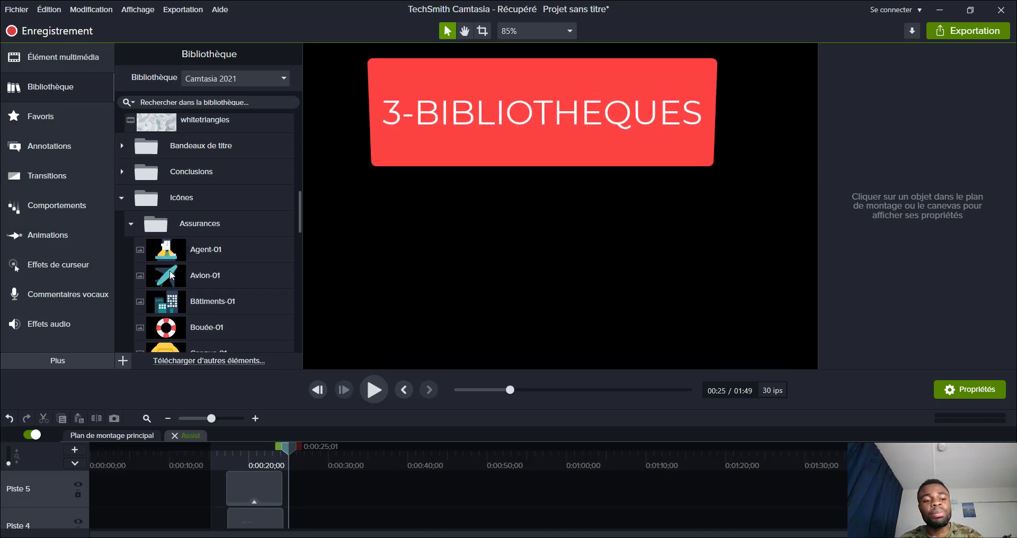
drag(158, 279, 472, 221)
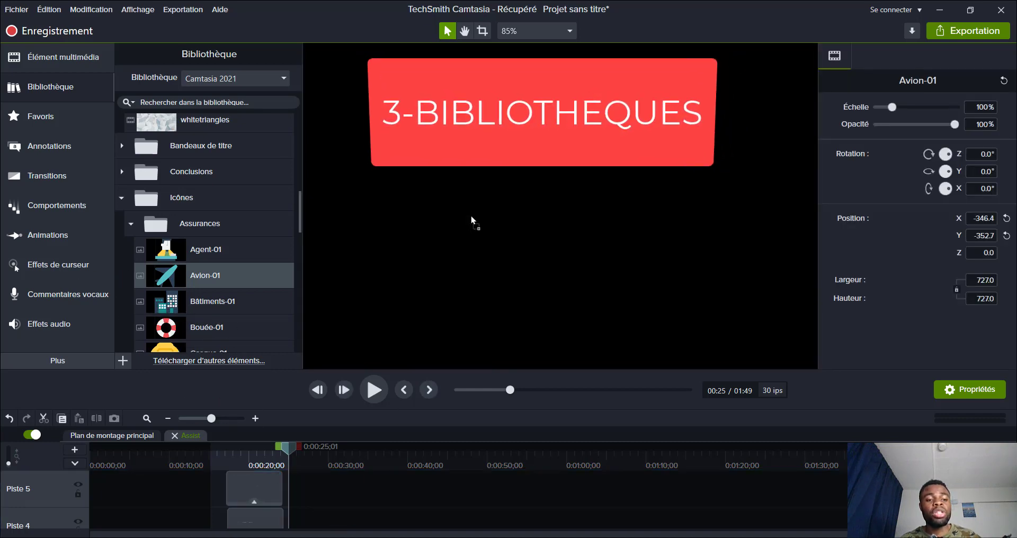
Step: Add the Feu-02 icon from the Assurances folder to the canvas
scroll(169, 298, down, 3)
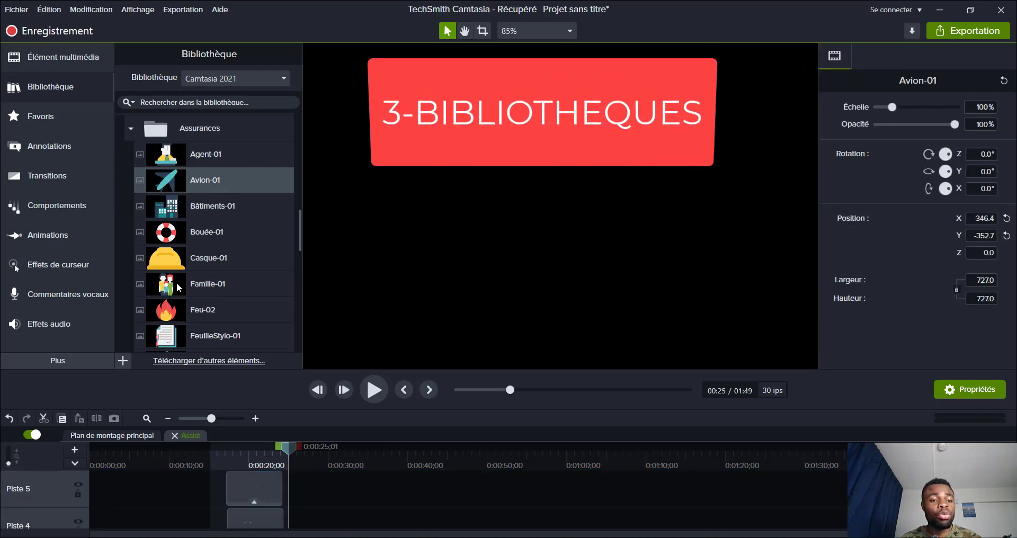
scroll(168, 289, down, 1)
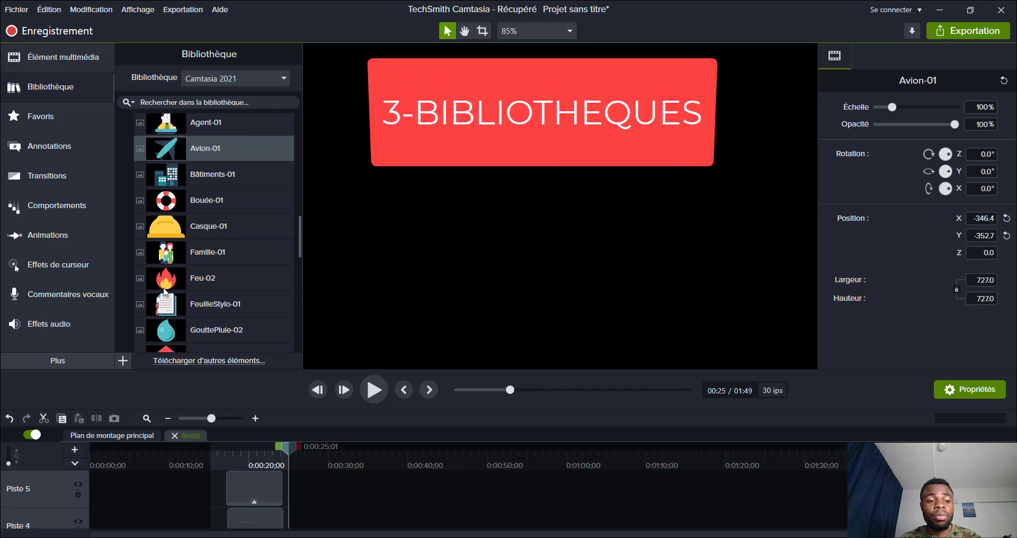
drag(170, 285, 334, 230)
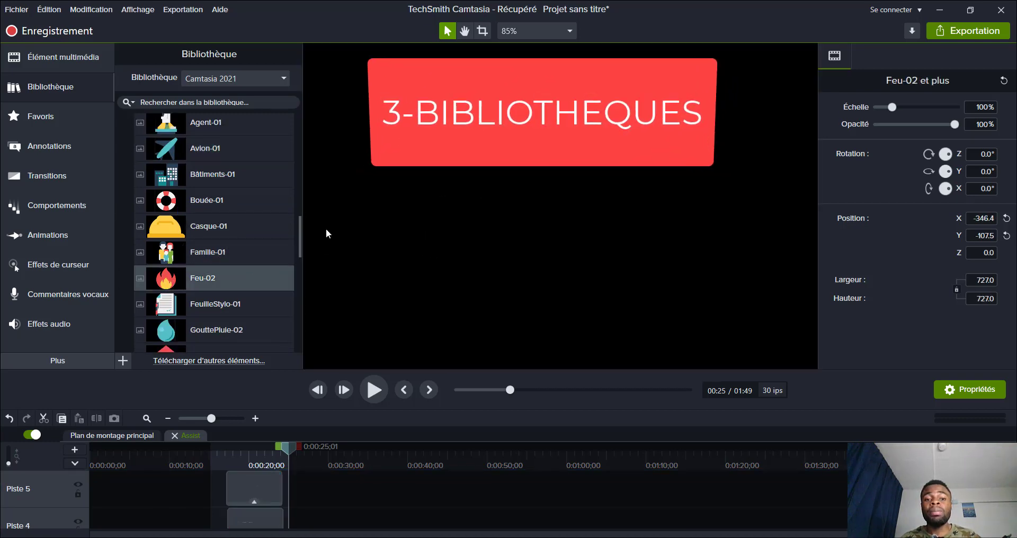
drag(173, 281, 257, 258)
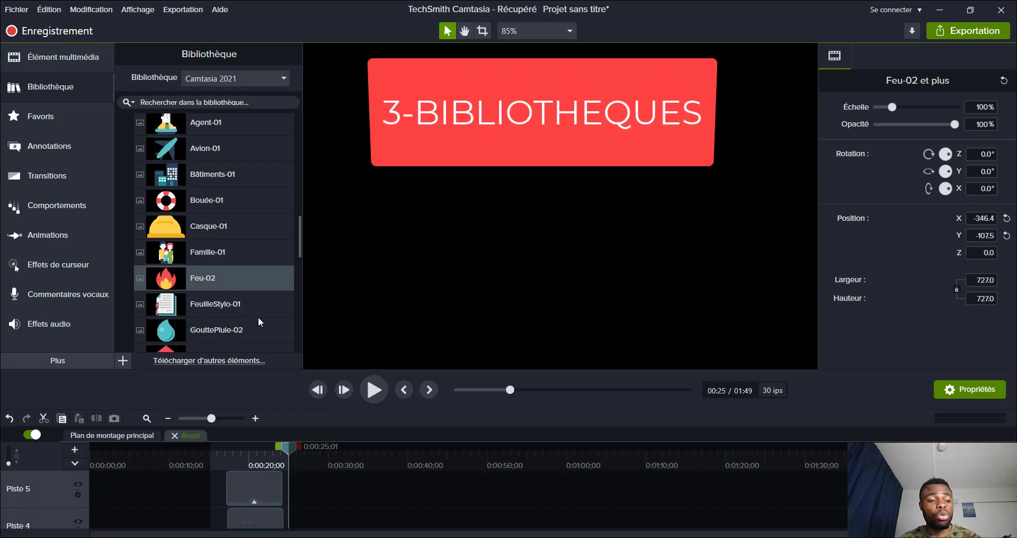
Step: Try adding the cornercircles intro from the Intros folder to the start of Piste 5, and undo it
scroll(227, 319, up, 5)
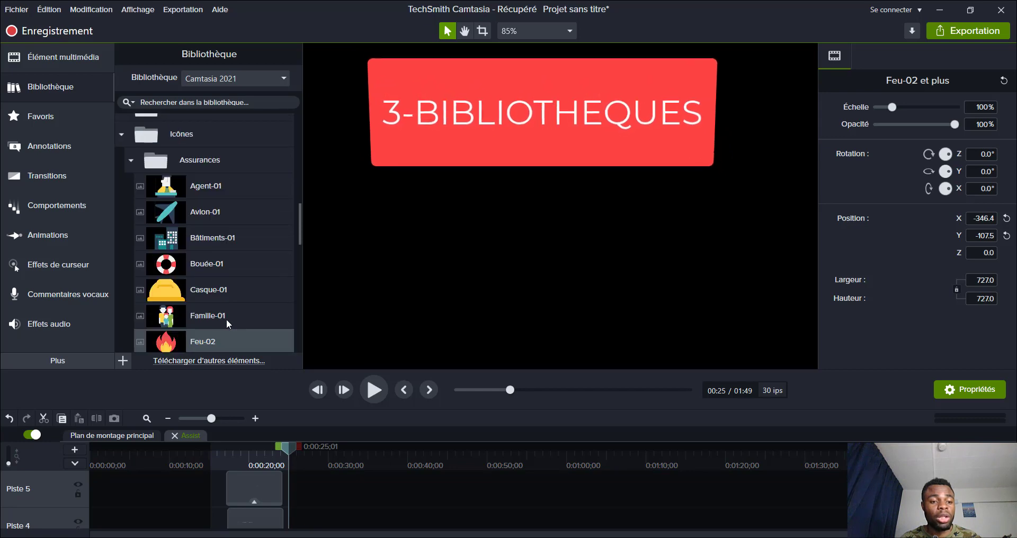
scroll(164, 243, down, 3)
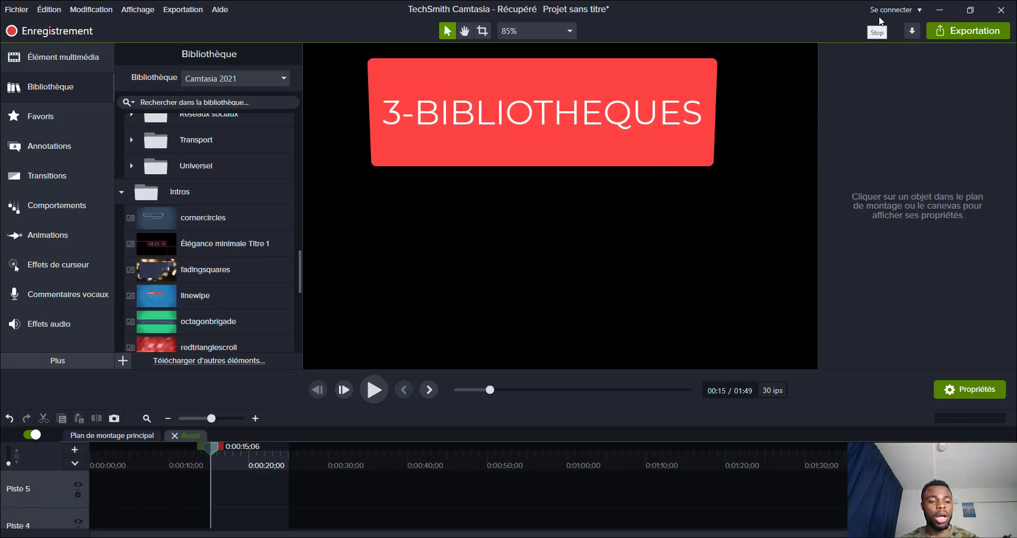
click(122, 192)
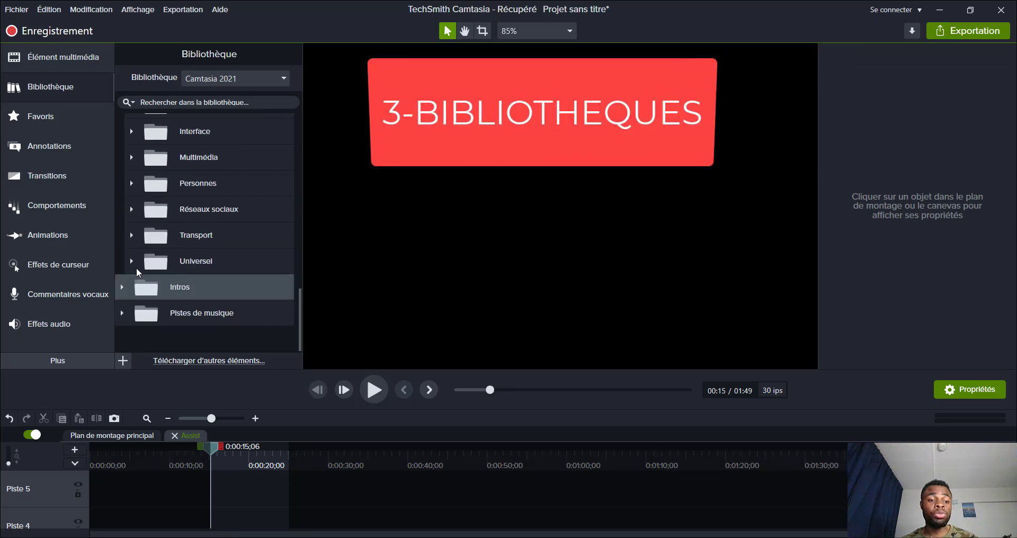
click(119, 288)
scroll(192, 296, down, 3)
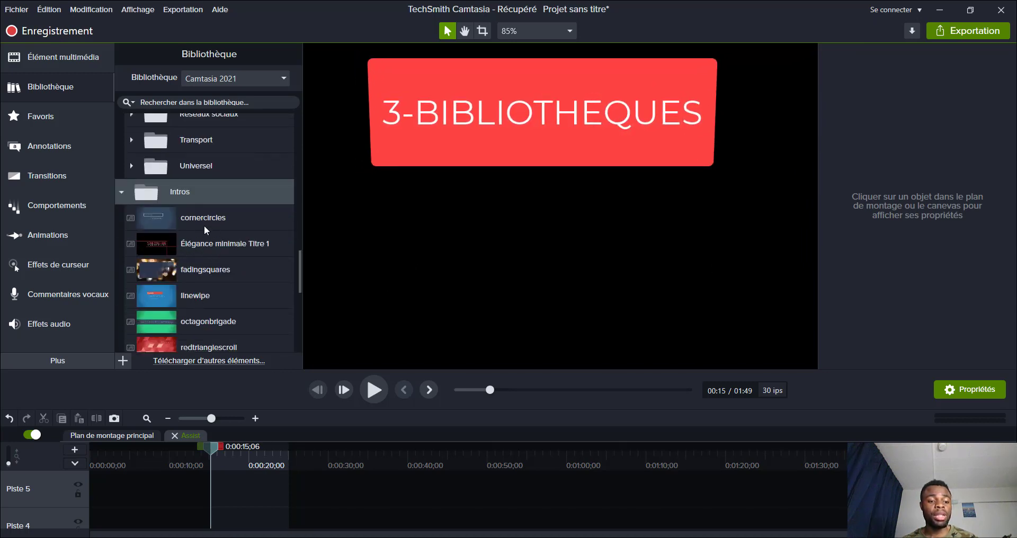
drag(205, 225, 100, 493)
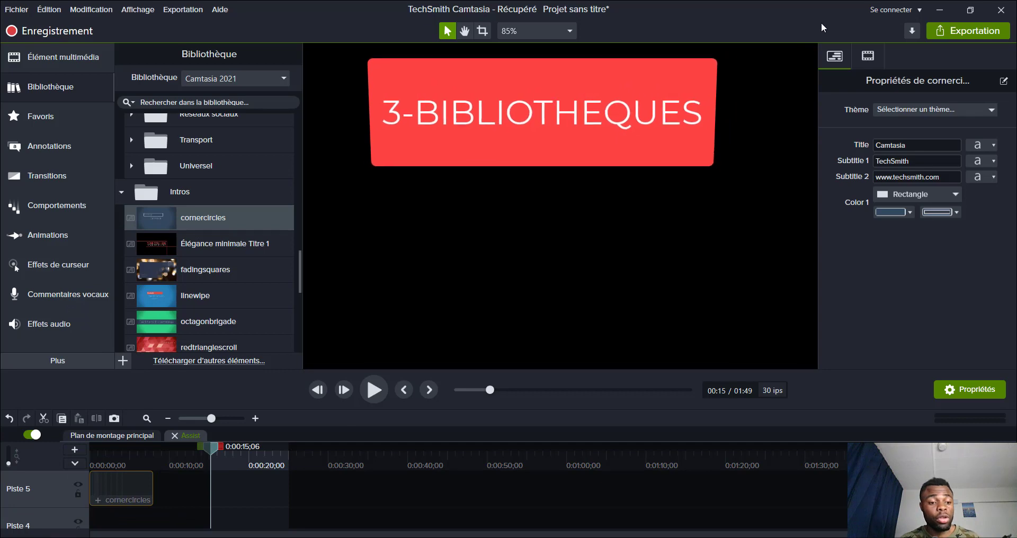
key(ctrl+z)
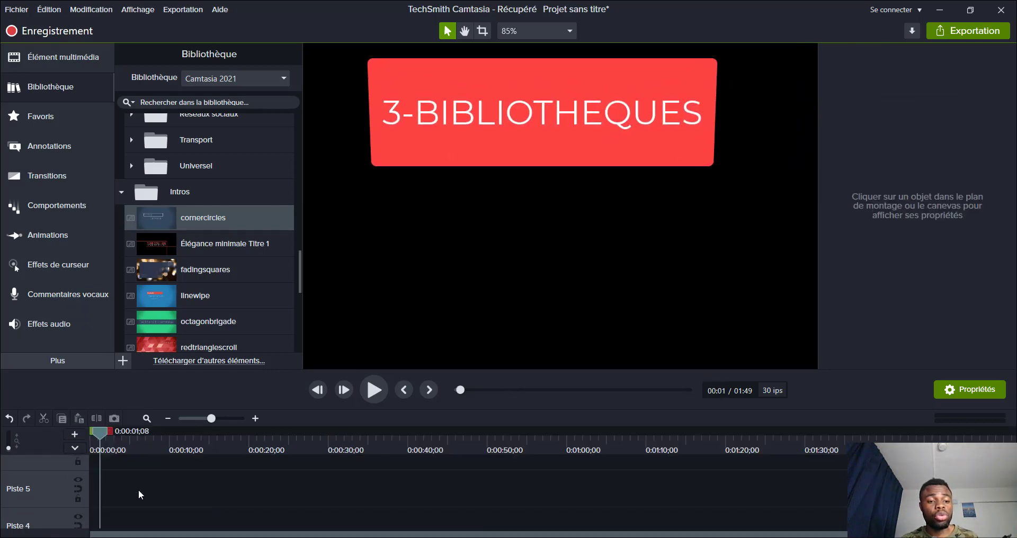
Step: Add the linewipe intro to Piste 5 at 0:00:01;08 and play a preview of it
drag(163, 291, 101, 493)
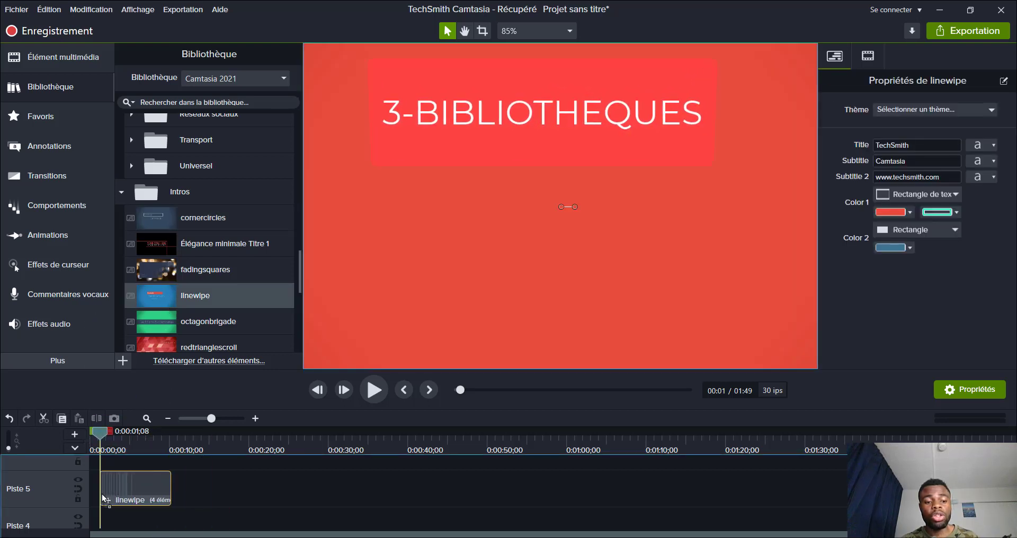
click(375, 390)
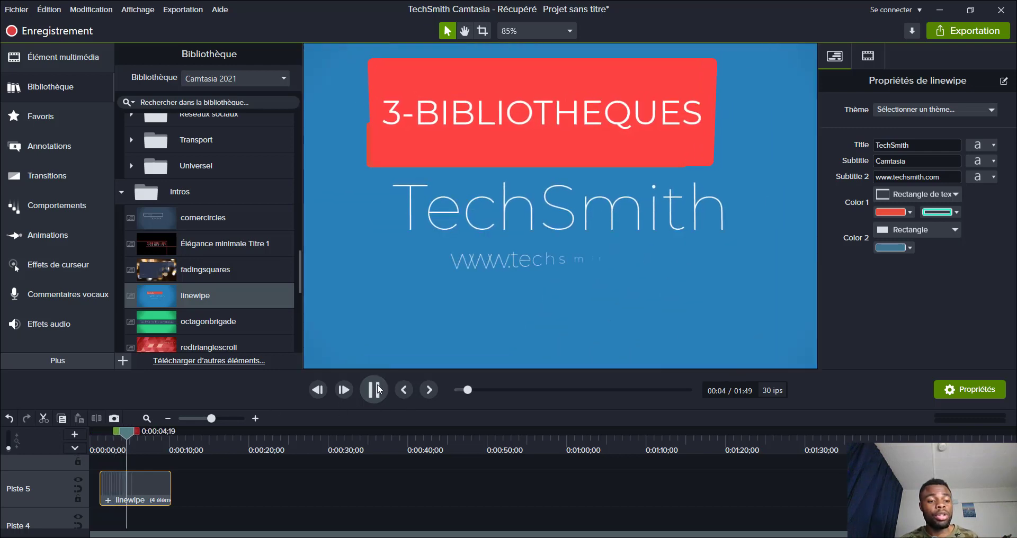
key(space)
Step: Expand the Pistes de musique folder and place the electricthrone track right after linewipe on Piste 5
scroll(271, 308, down, 7)
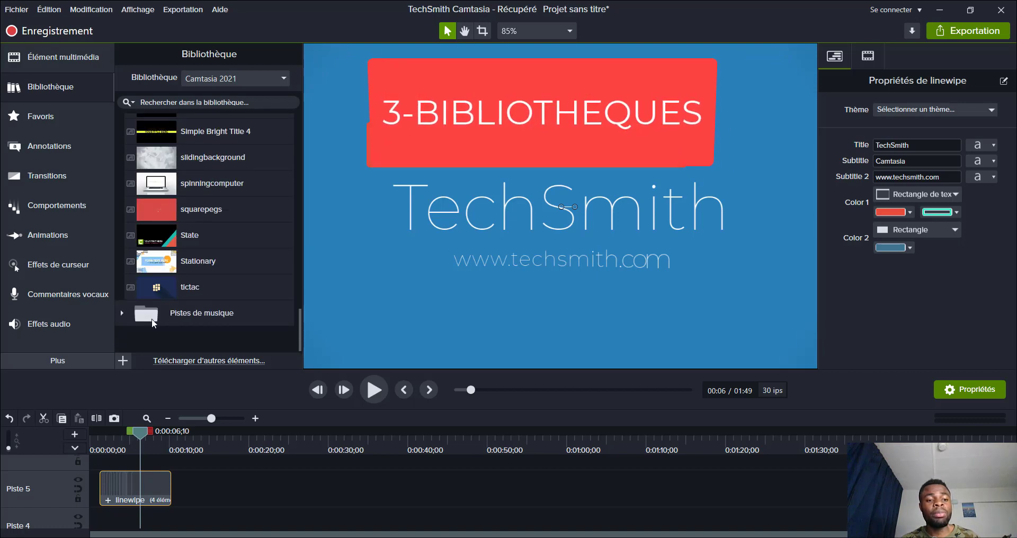
click(122, 313)
scroll(163, 324, down, 3)
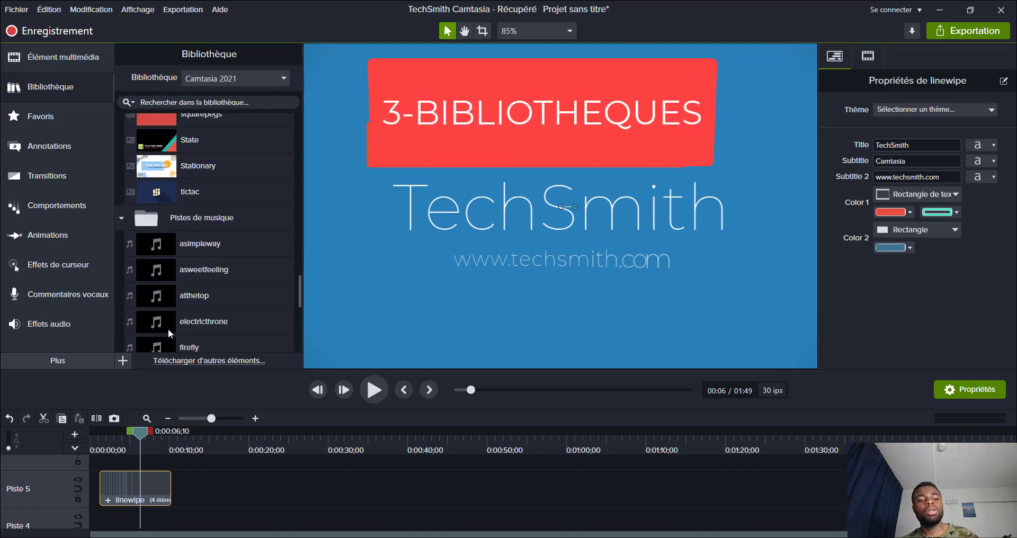
scroll(186, 325, down, 2)
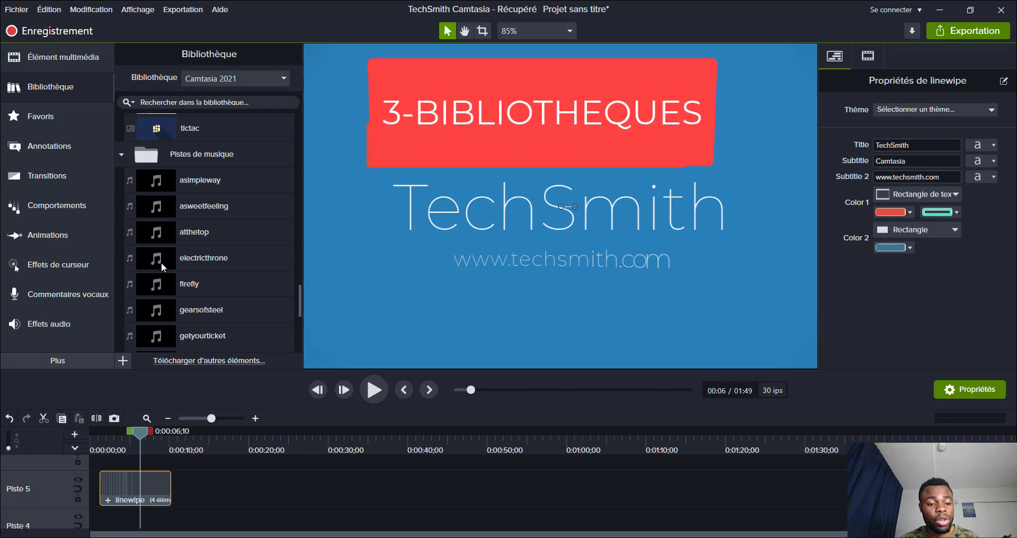
drag(161, 262, 228, 537)
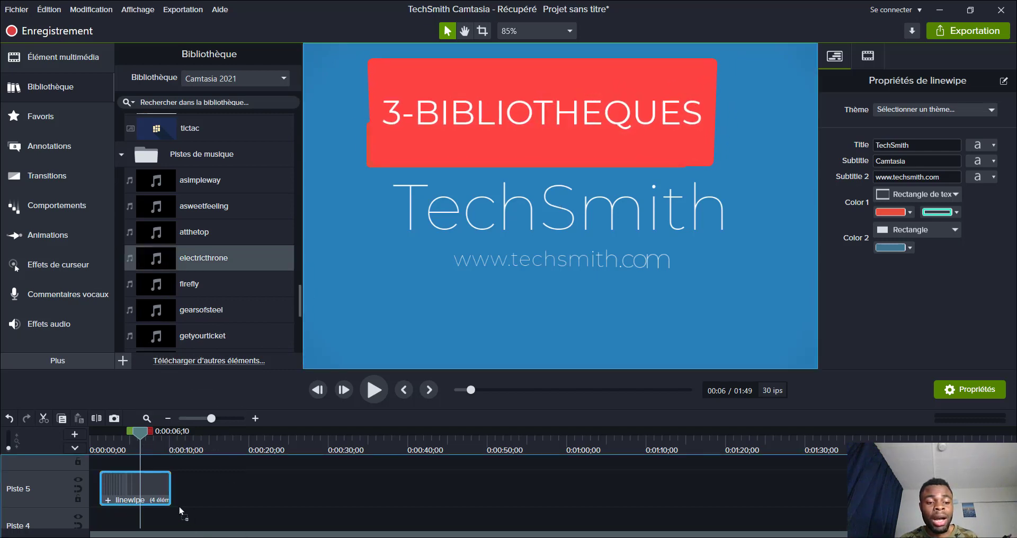
drag(180, 511, 174, 510)
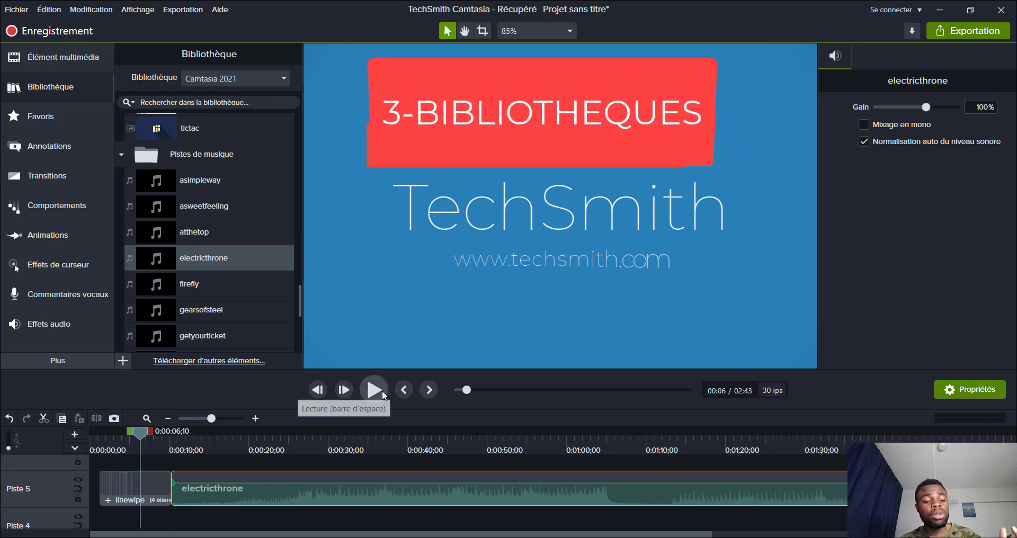
Step: Play the electricthrone track from just before its start and look through the other music tracks in the library
drag(138, 434, 167, 453)
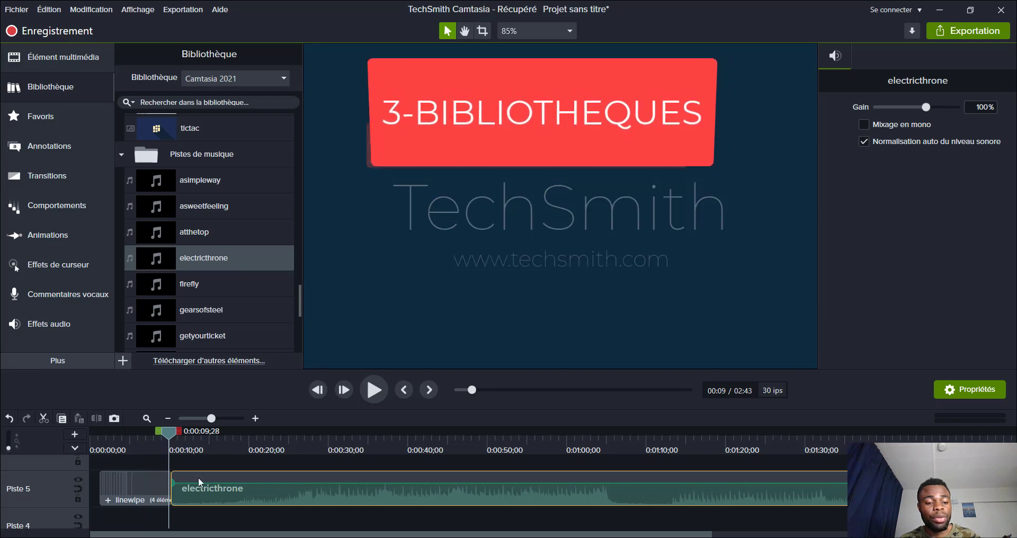
drag(201, 496, 201, 500)
click(377, 393)
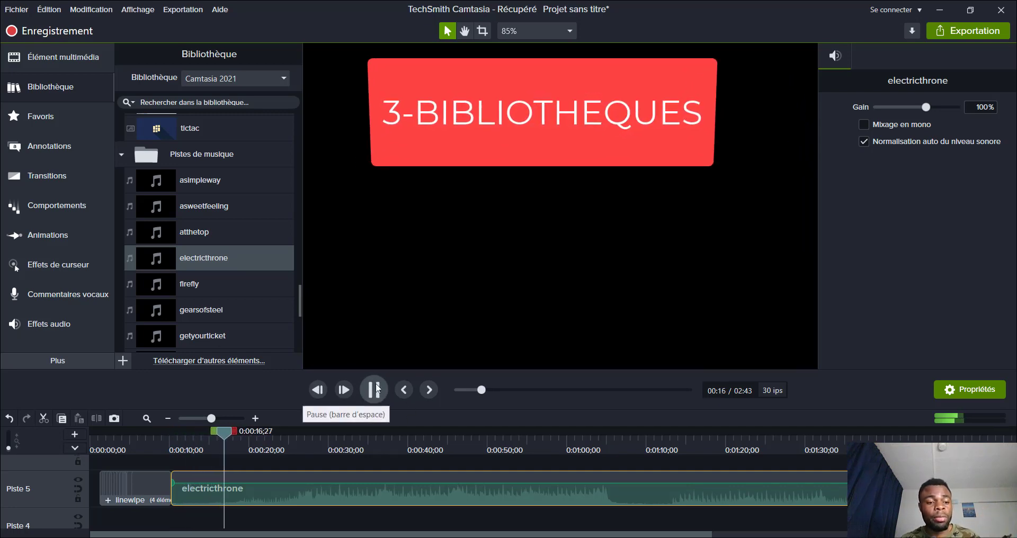
click(380, 397)
scroll(245, 266, down, 3)
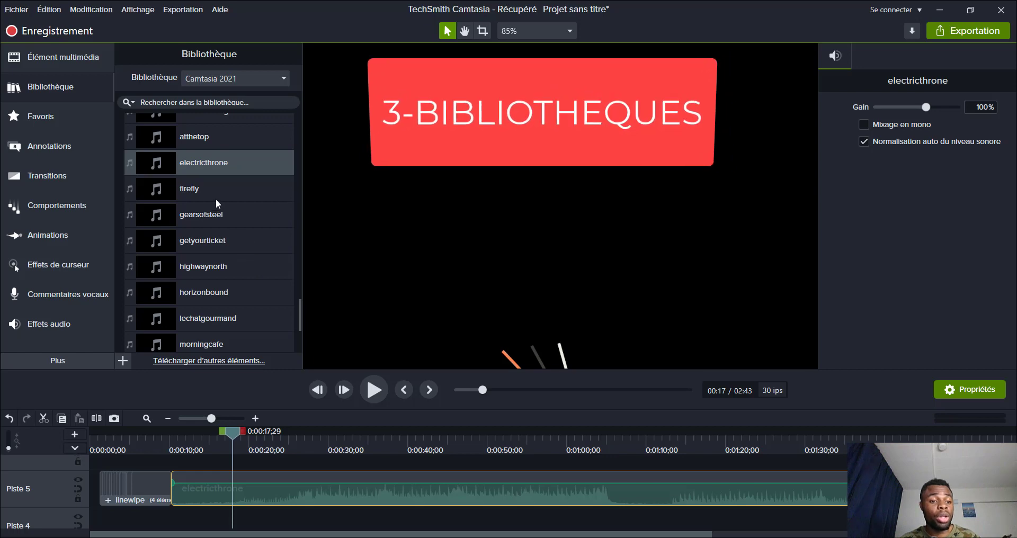
scroll(219, 203, down, 4)
scroll(210, 205, up, 5)
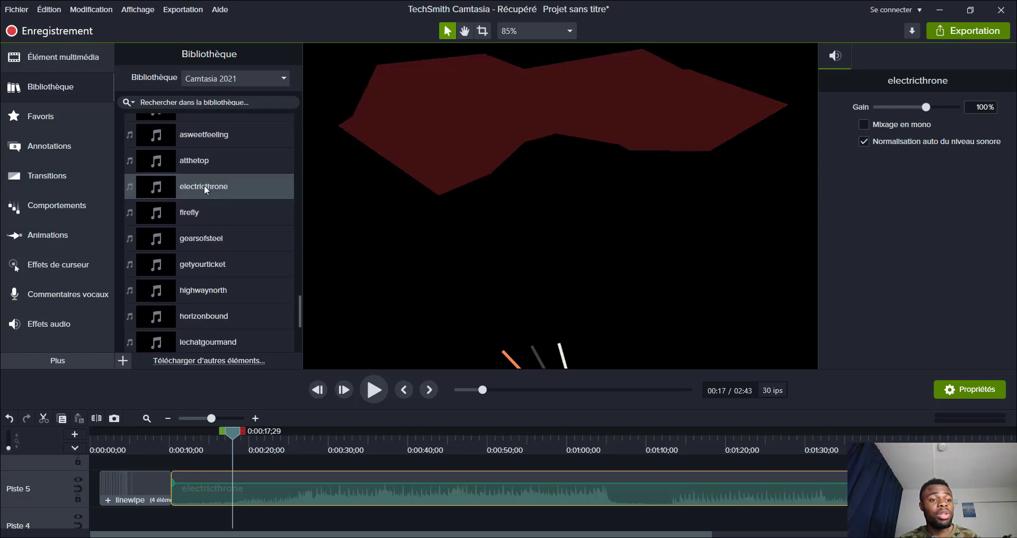
Step: Add the 20230505_190429 video from the media bin at 0:00:17;29 above Piste 5 and play a short preview
click(44, 121)
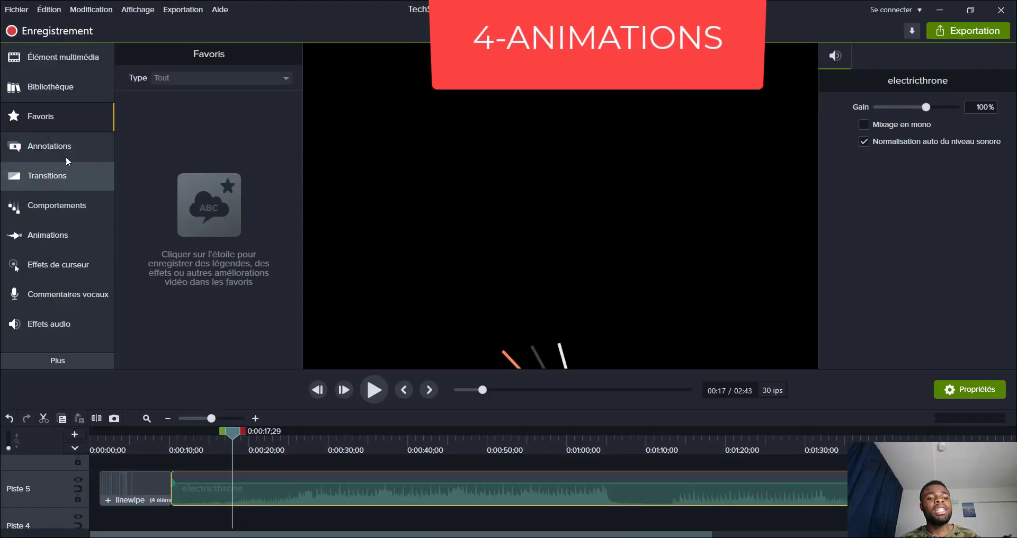
click(54, 149)
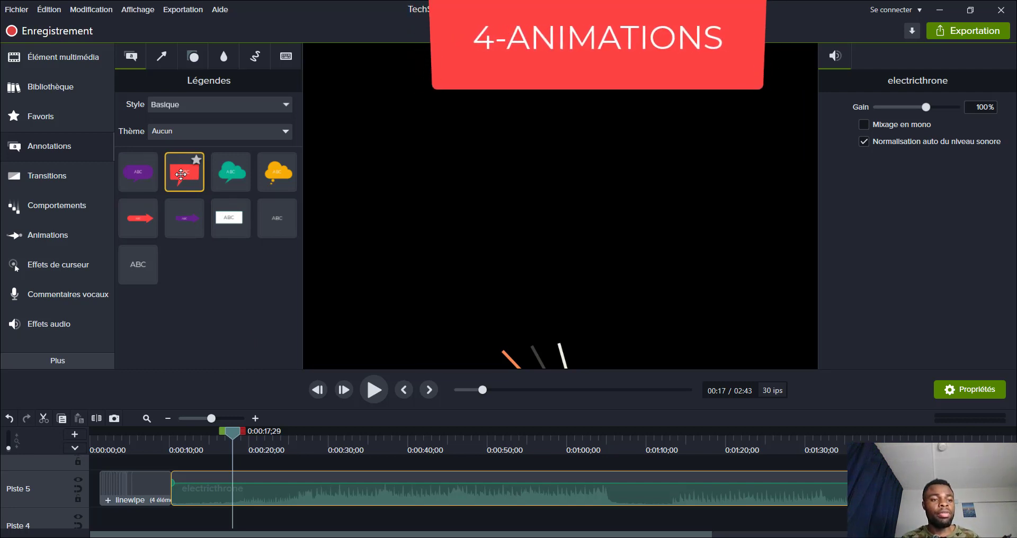
click(51, 87)
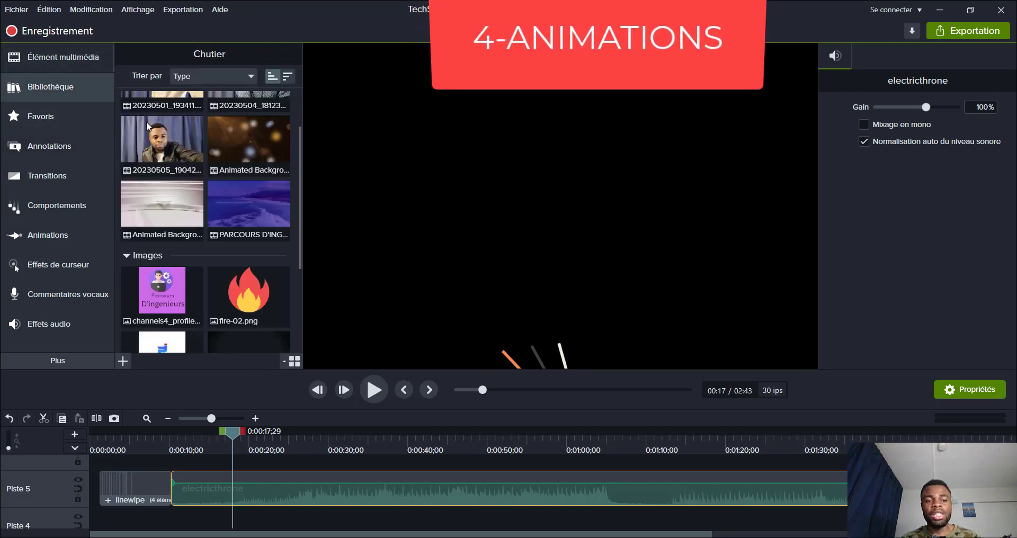
drag(162, 156, 458, 235)
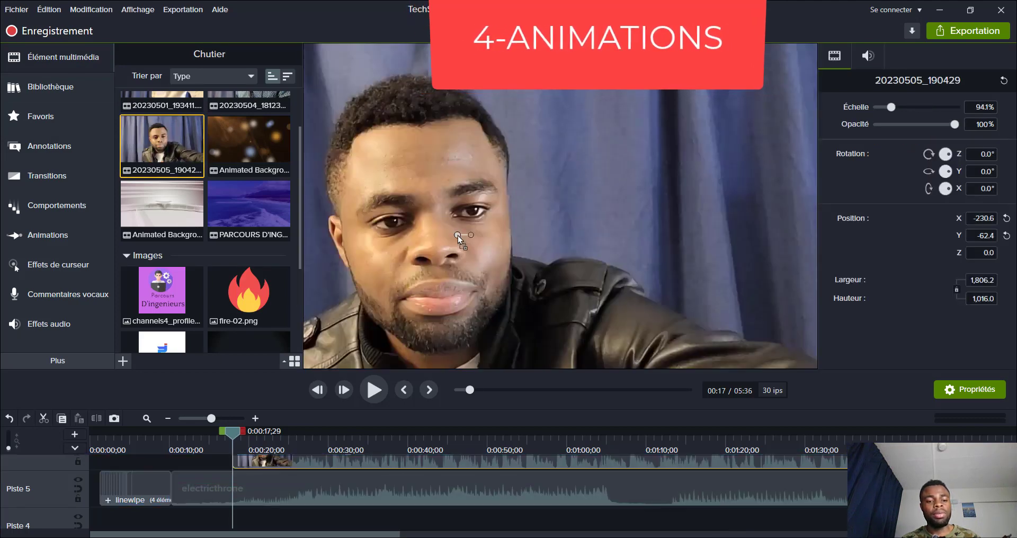
click(377, 394)
click(377, 394)
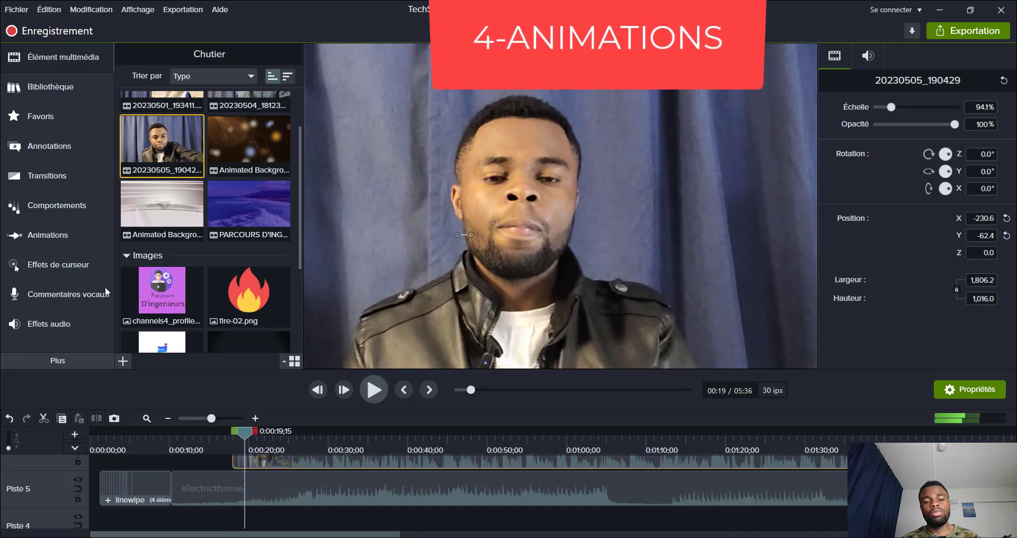
Step: Try overlaying the fire-02.png image beside the speaker's head at 58.6% scale, preview it, and delete it
click(237, 297)
drag(319, 291, 515, 245)
drag(347, 55, 486, 213)
drag(585, 304, 693, 161)
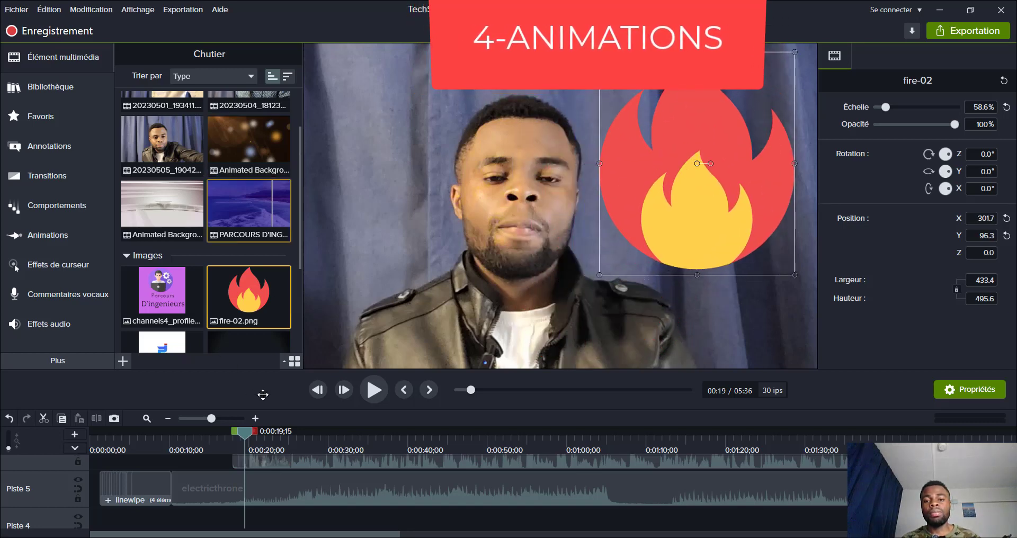
click(381, 393)
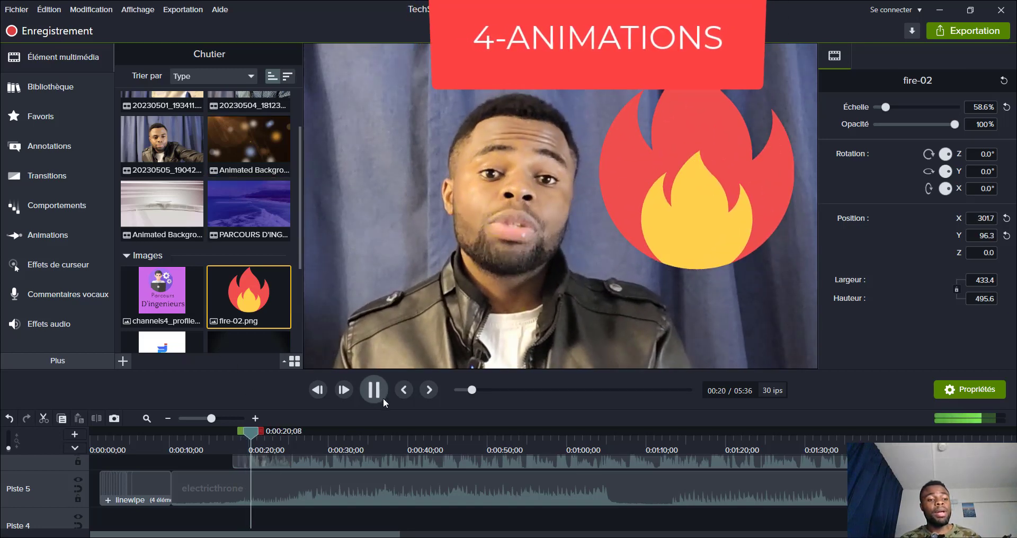
click(371, 393)
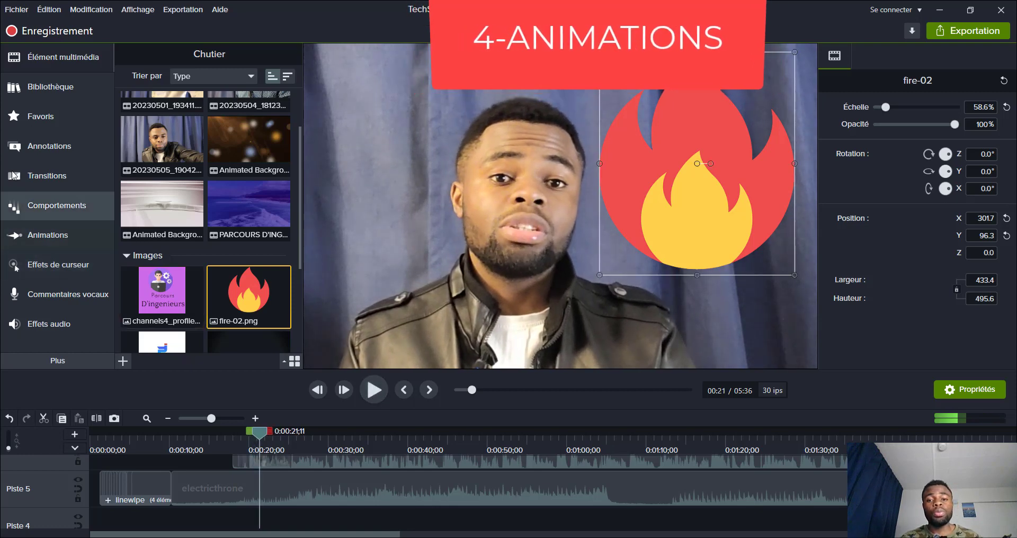
click(101, 146)
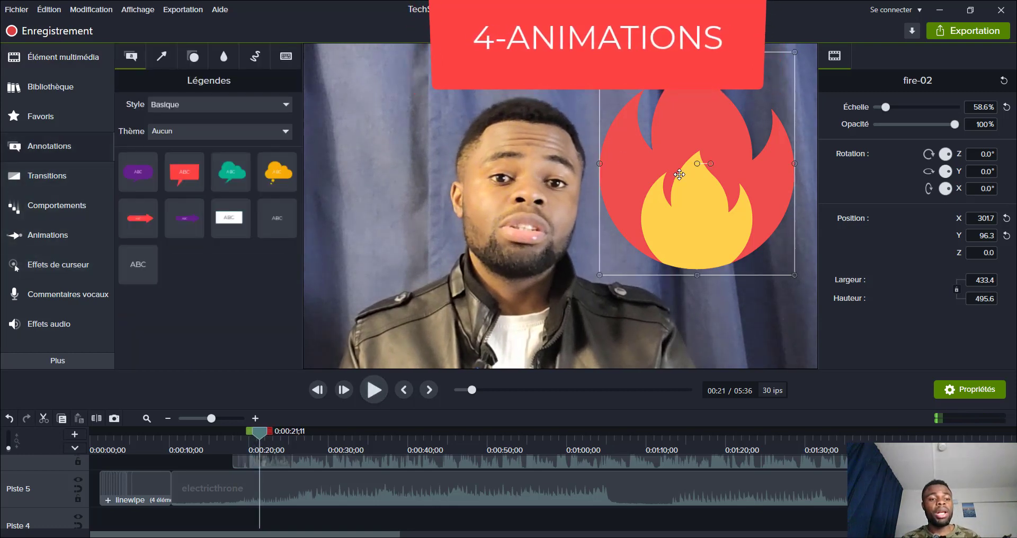
key(Delete)
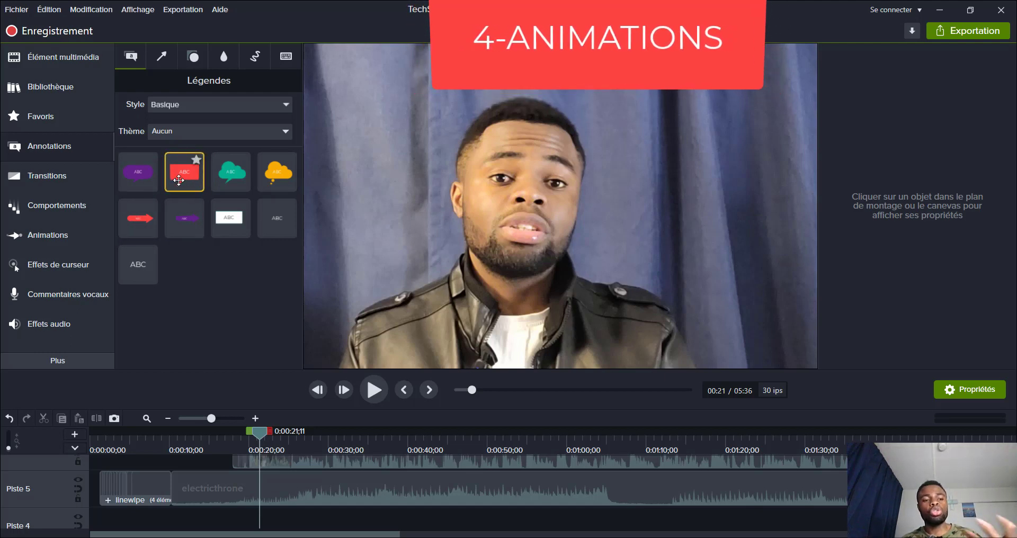
Step: Add the red speech-bubble callout from the Basique style beside the speaker's head at 0:00:21;11, with the text 2023/3/4
drag(179, 180, 386, 113)
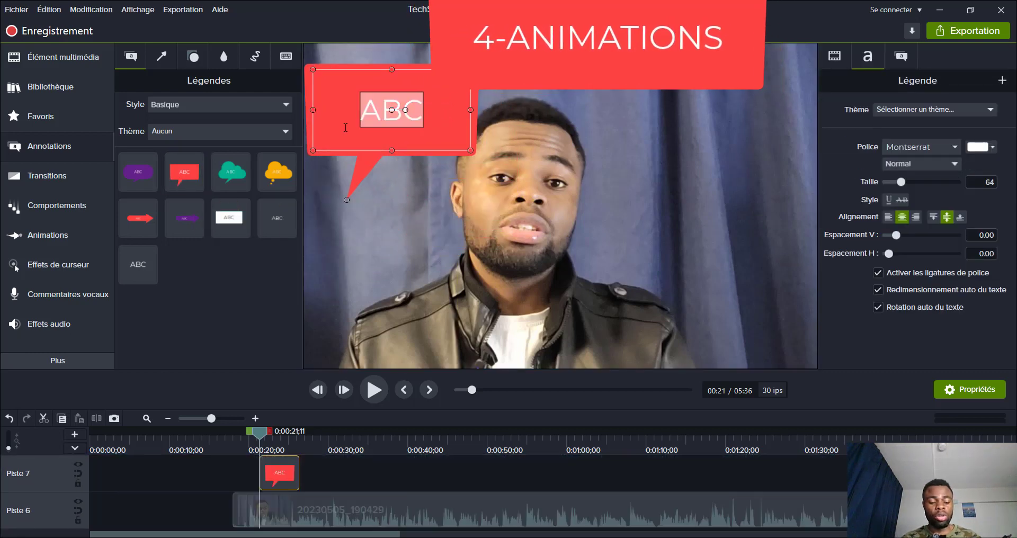
key(BackSpace)
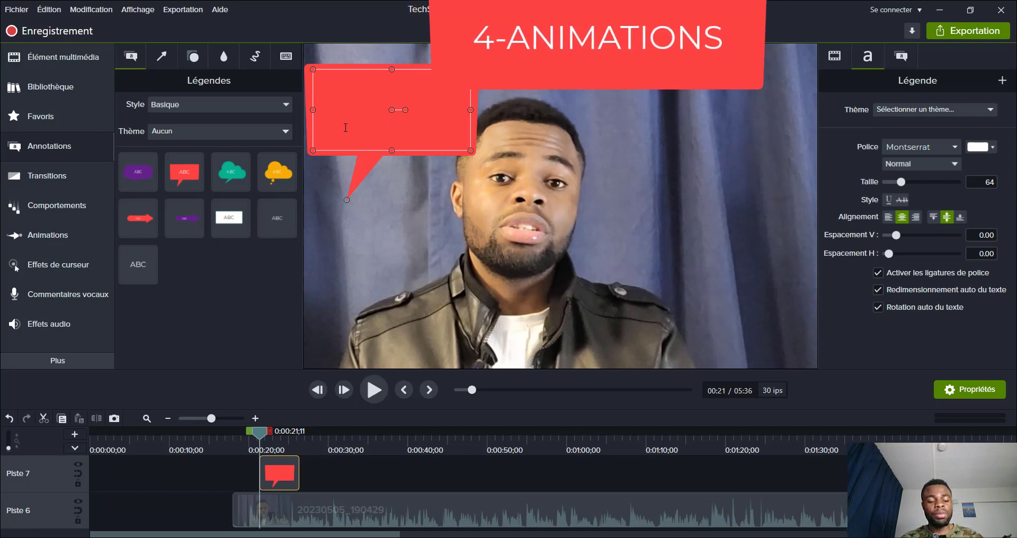
text(20)
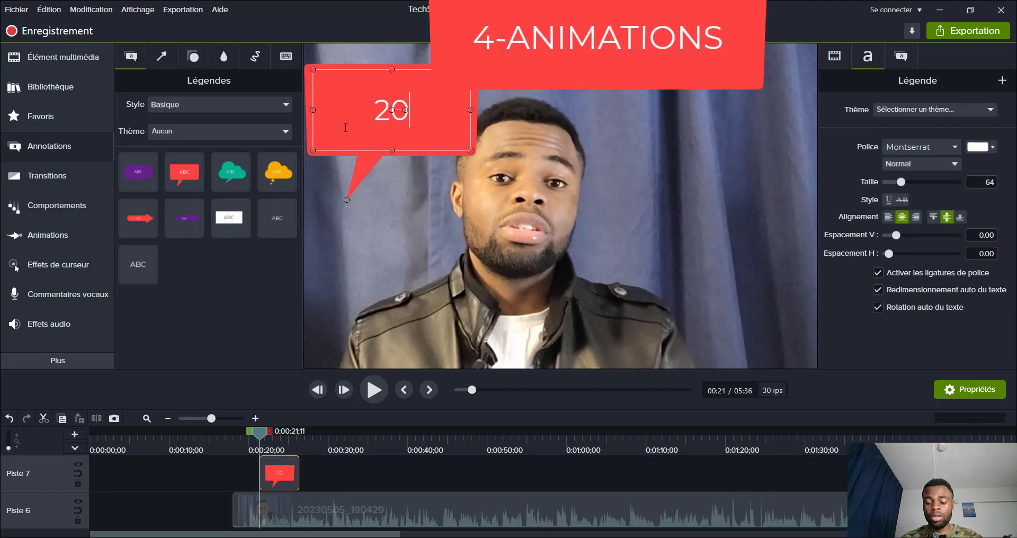
text(23/3/)
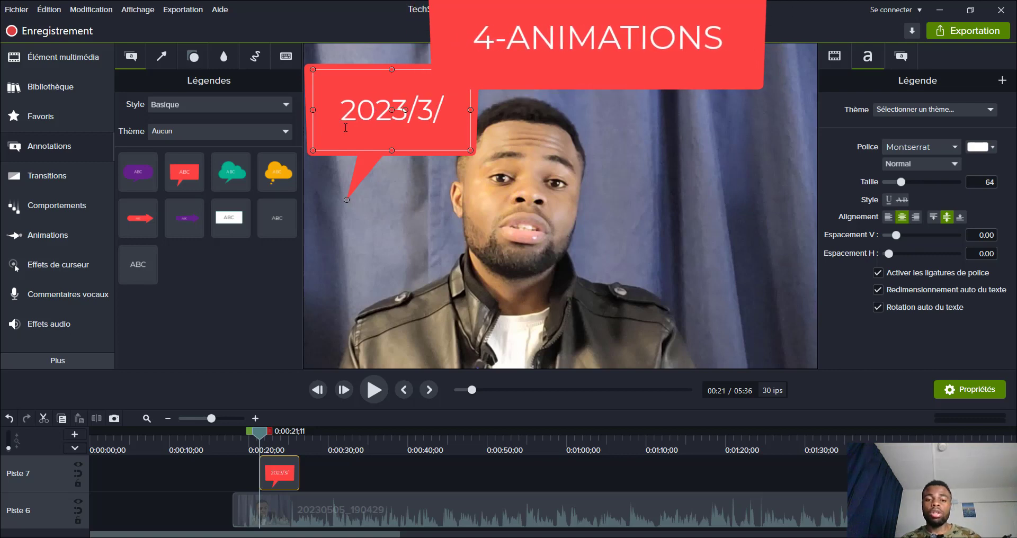
text(4)
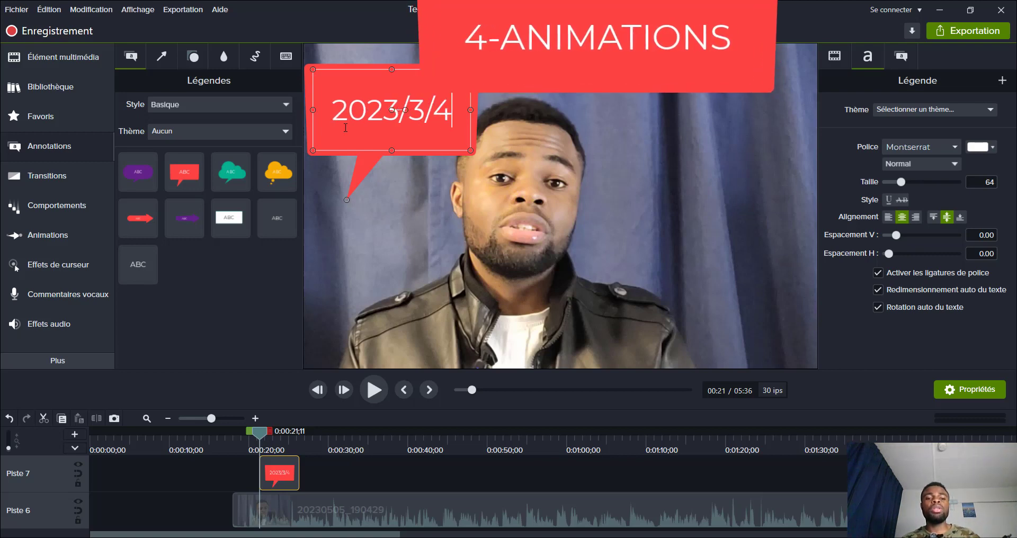
Step: Tuck the 2023/3/4 callout's tail into its body and add a second red callout with its tail pointing at the speaker's mouth
click(360, 264)
click(351, 195)
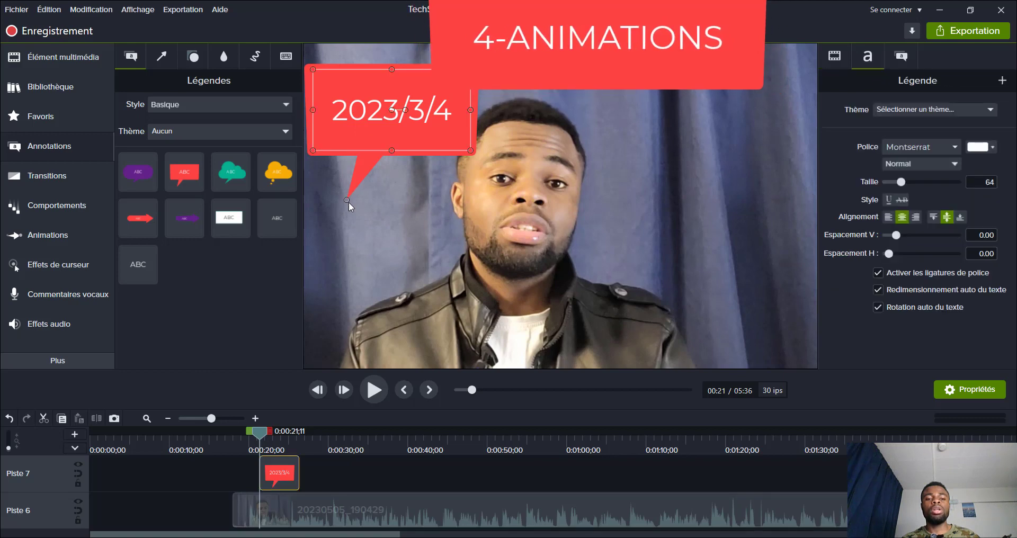
drag(347, 198, 380, 155)
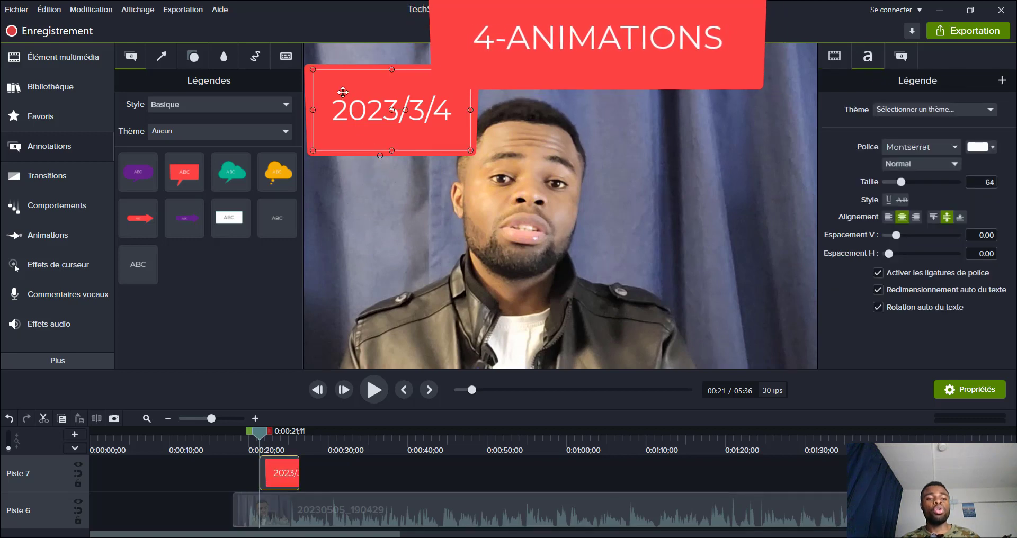
drag(180, 169, 545, 239)
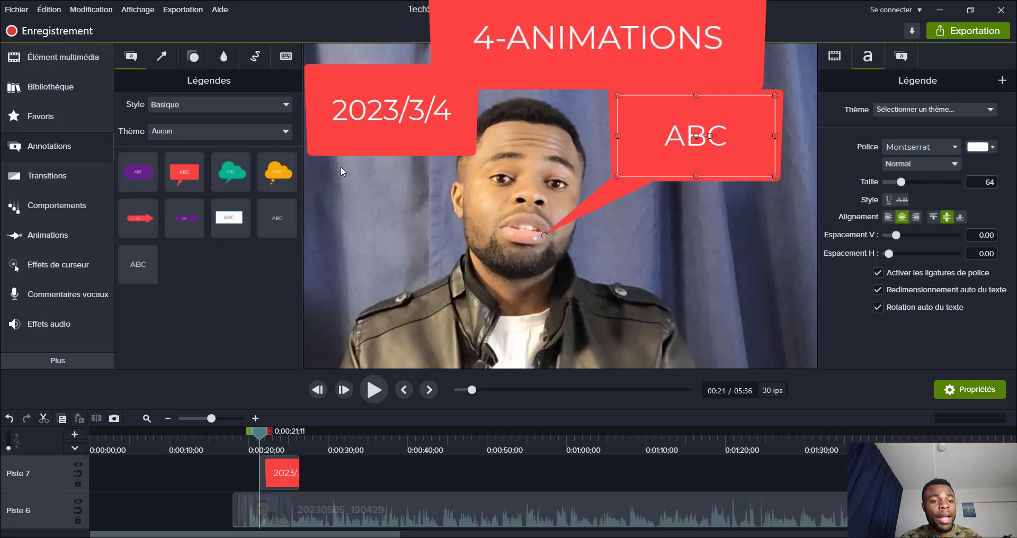
Step: Add a green arrow below the ABC callout, stretched to slant upward away from the speaker's shoulder
click(157, 62)
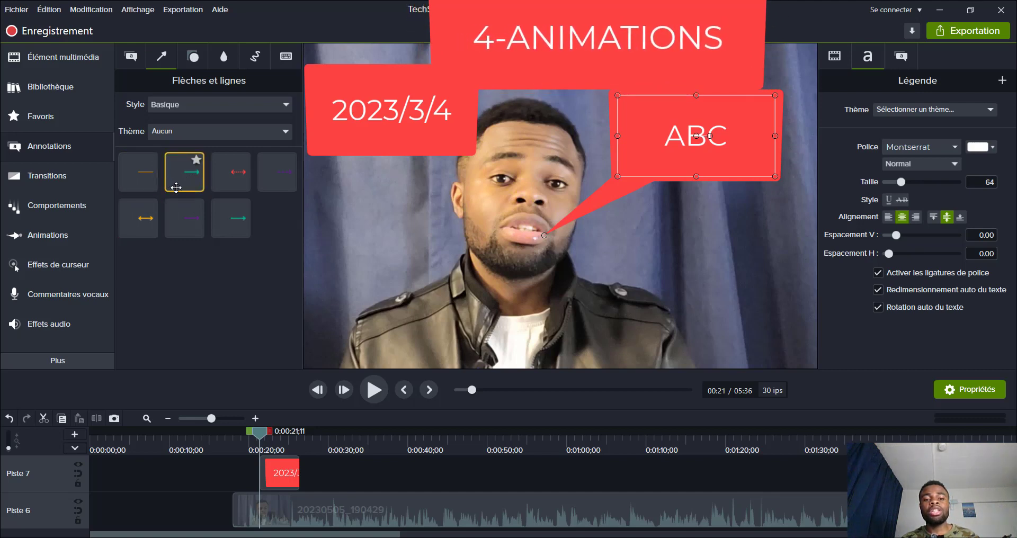
drag(176, 182, 464, 216)
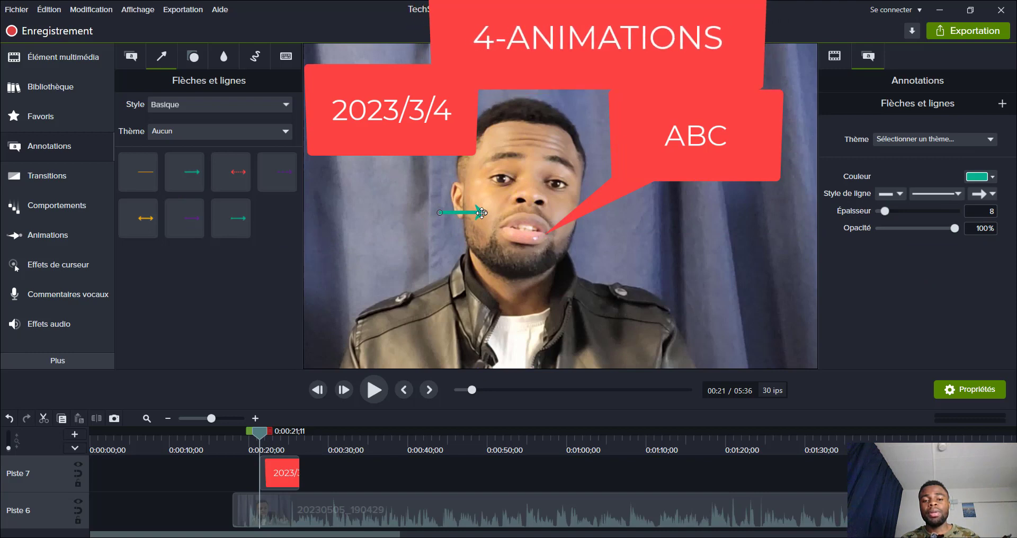
drag(482, 212, 727, 228)
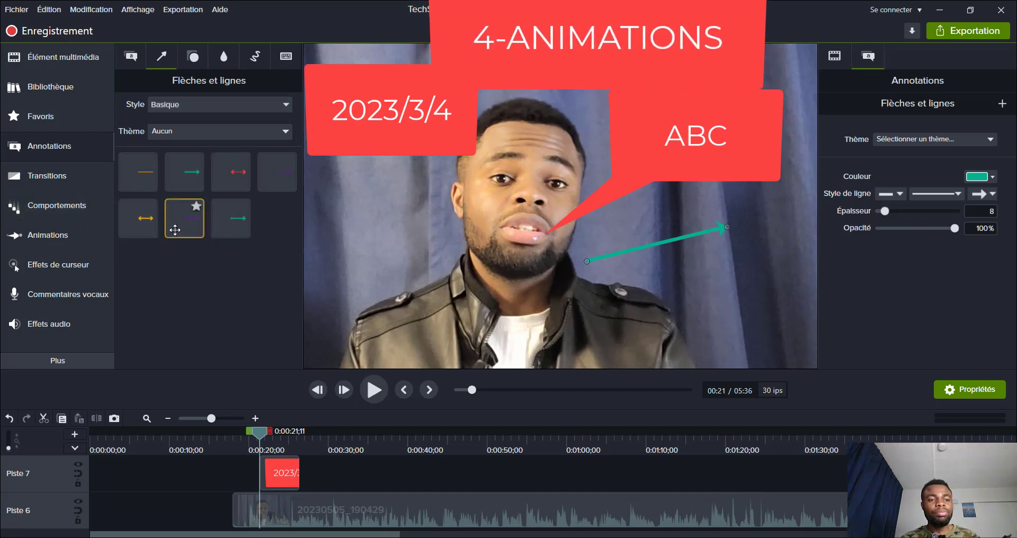
Step: Add a white-outlined rectangle enlarged to reach over the speaker's face, and a red star on the green arrow
click(191, 59)
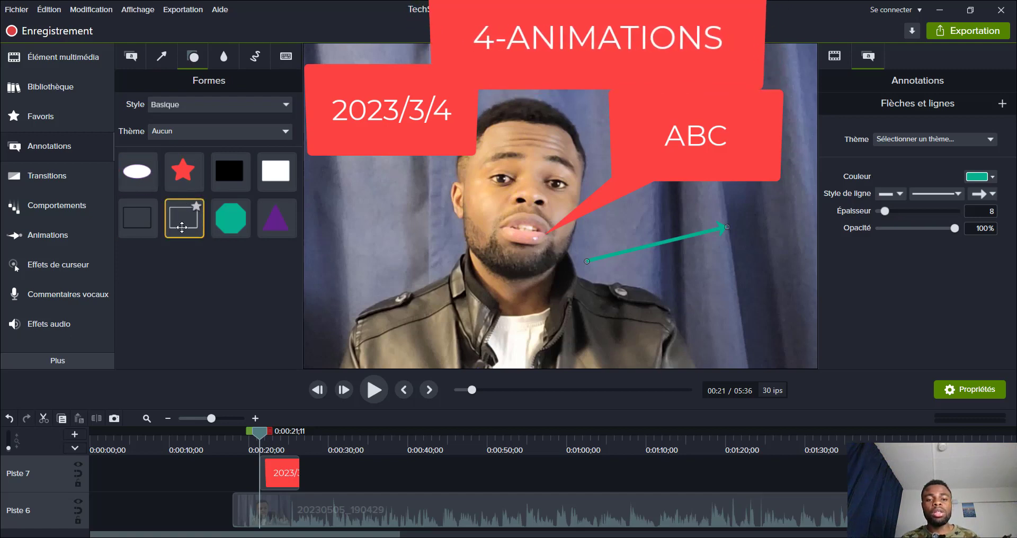
drag(181, 228, 417, 261)
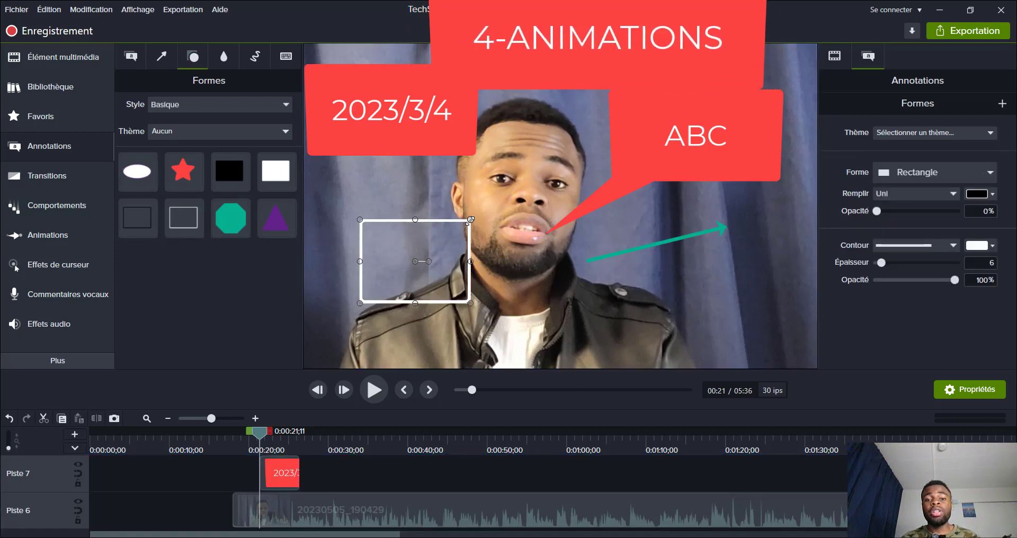
drag(471, 219, 585, 164)
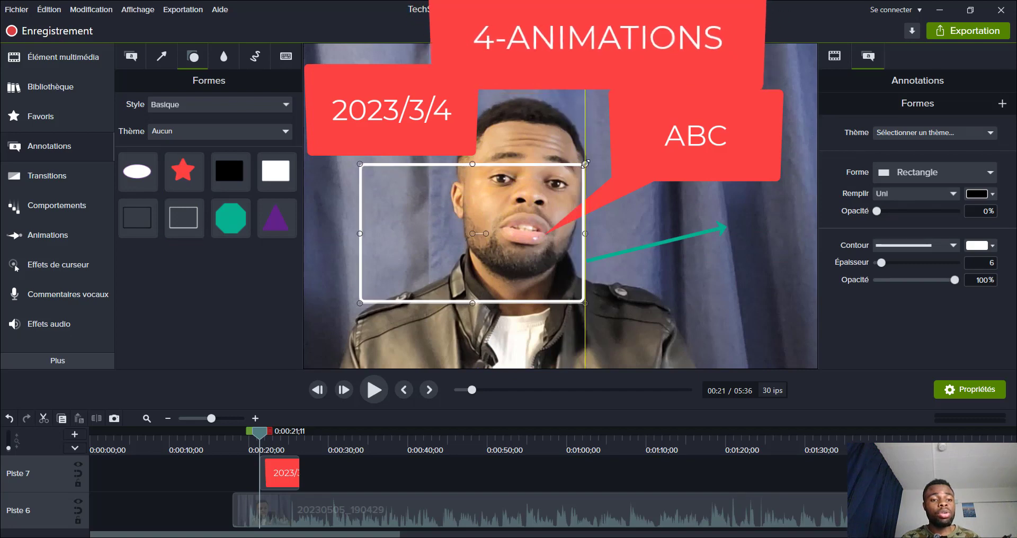
drag(190, 180, 652, 260)
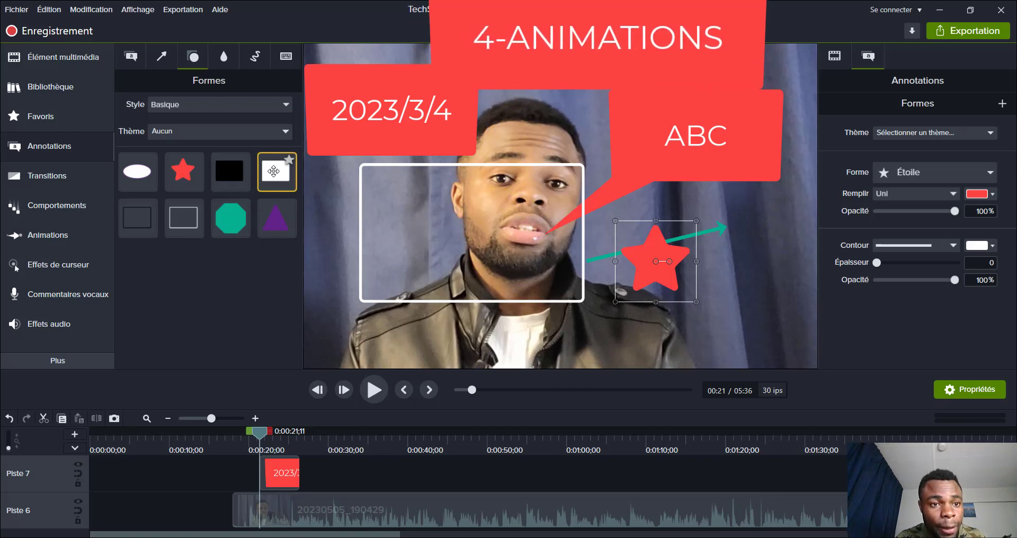
Step: Place a pixelate effect over the speaker's face and set its intensity to 19.5
click(224, 57)
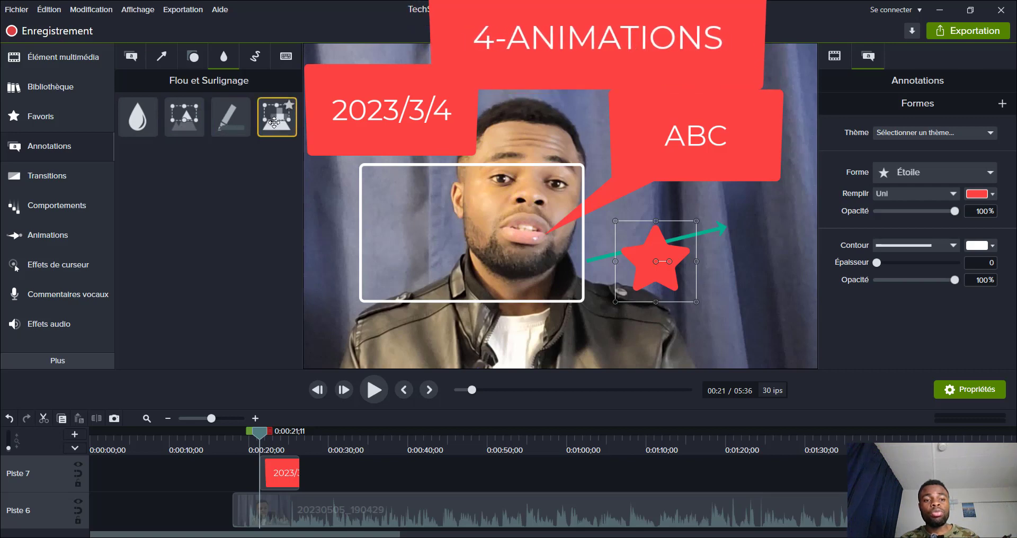
drag(273, 128, 526, 184)
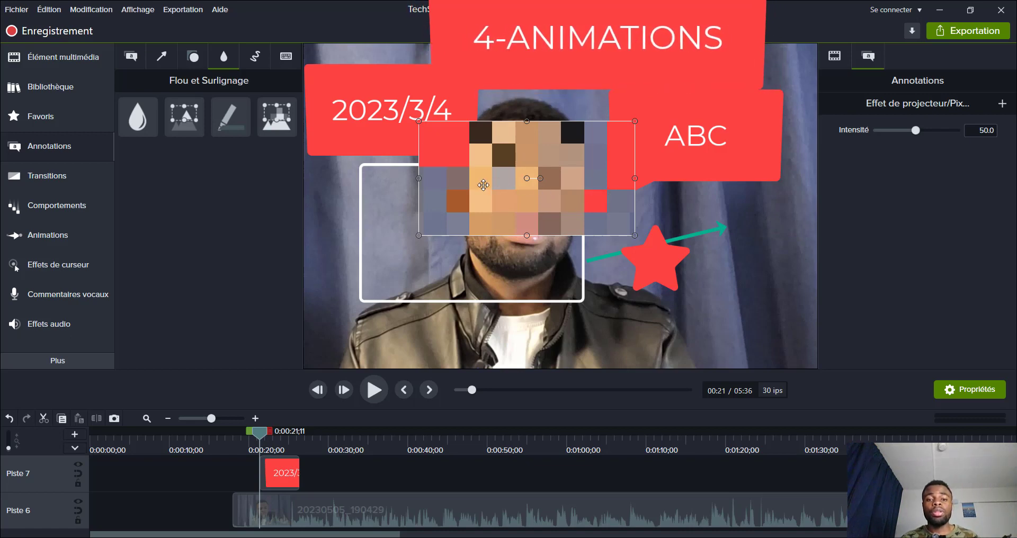
drag(548, 197, 555, 197)
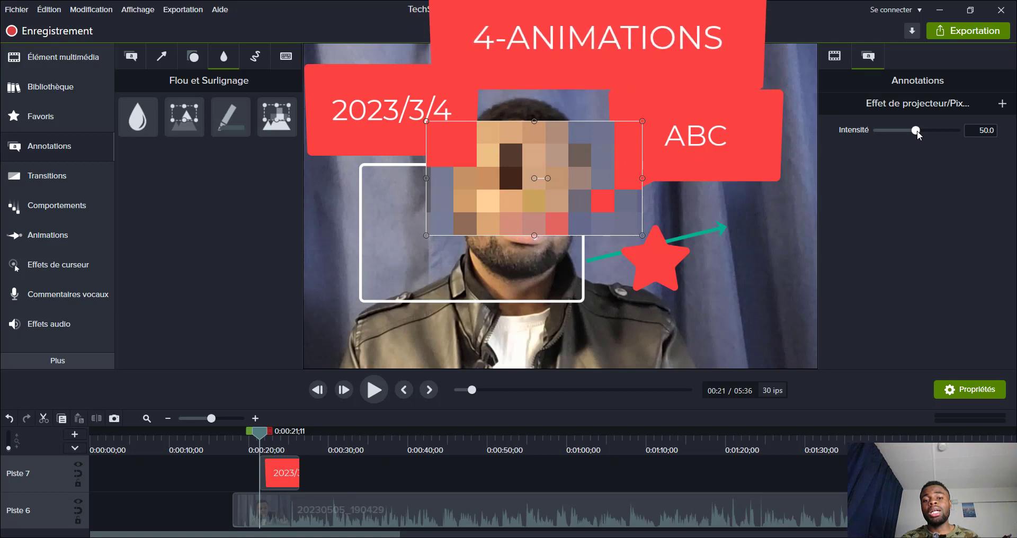
drag(917, 131, 894, 134)
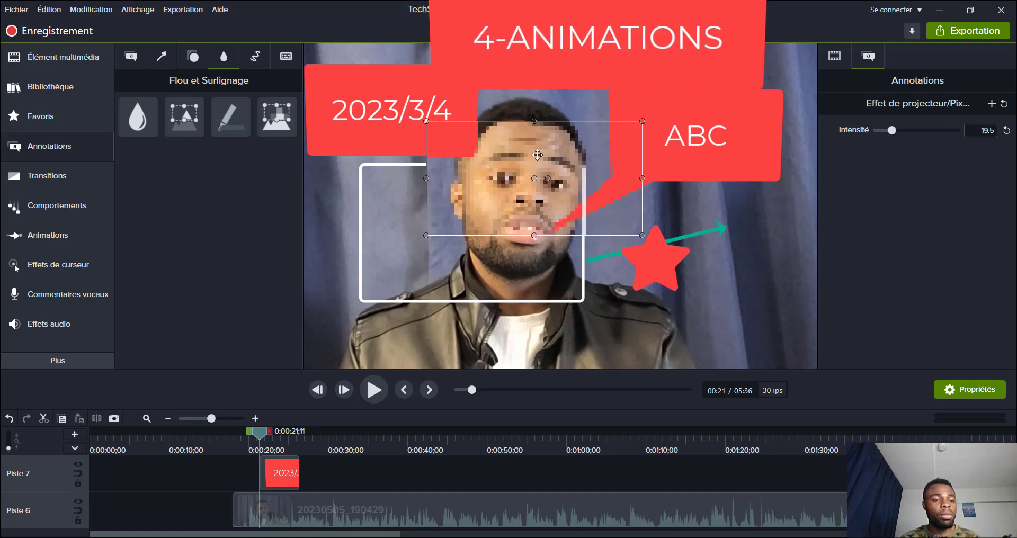
drag(538, 155, 535, 162)
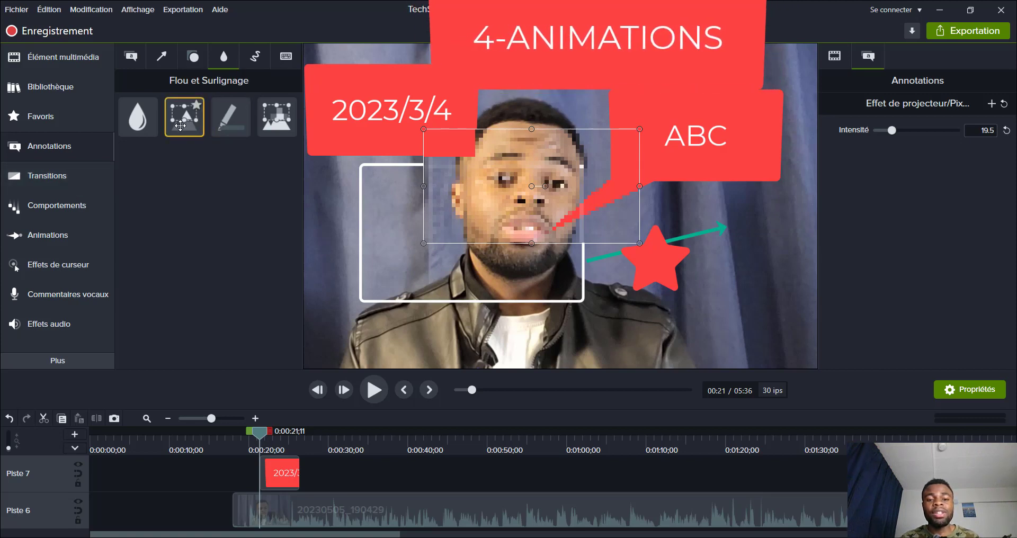
Step: Try adding a spotlight effect over the speaker's face, and undo it
drag(182, 119, 519, 196)
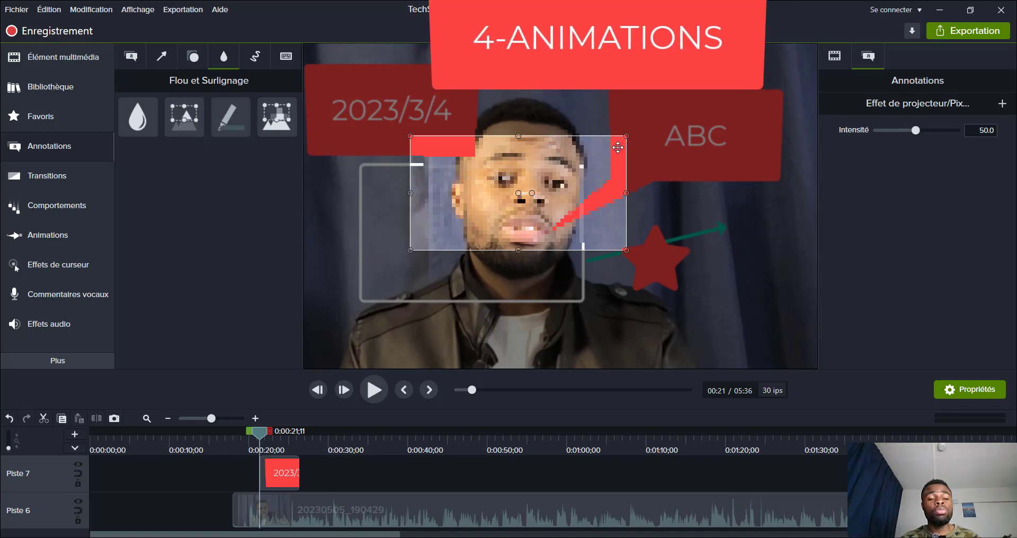
key(ctrl+z)
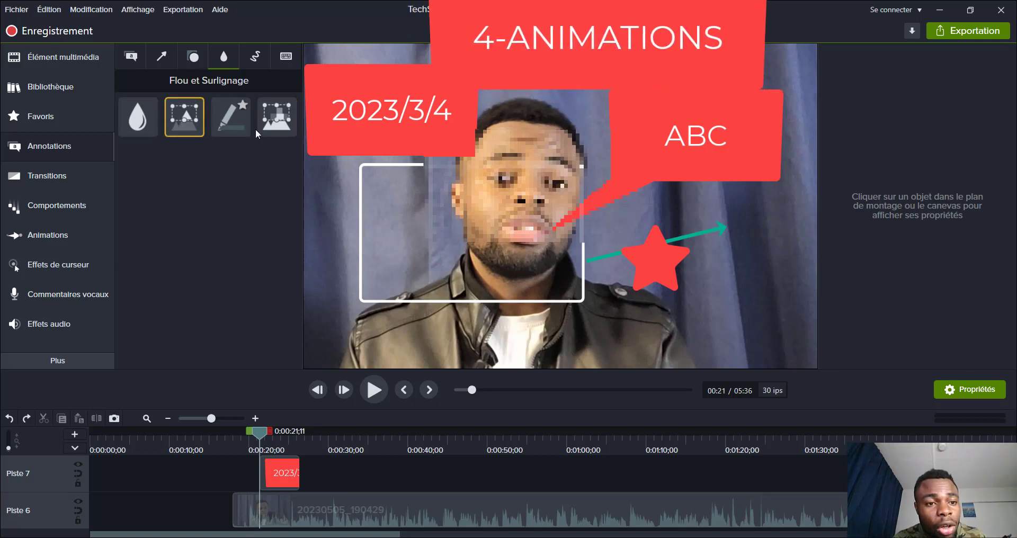
Step: Add a red sketch-motion annotation over the speaker's chin and chest, and bring up the keystroke callouts
click(254, 65)
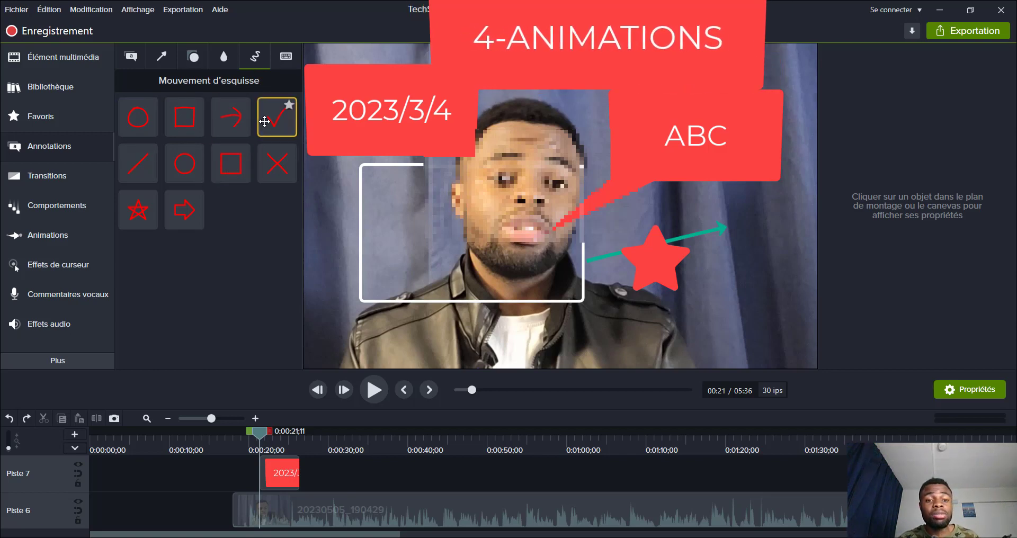
mouse_move(138, 164)
mouse_down()
mouse_move(393, 286)
mouse_move(436, 278)
mouse_up()
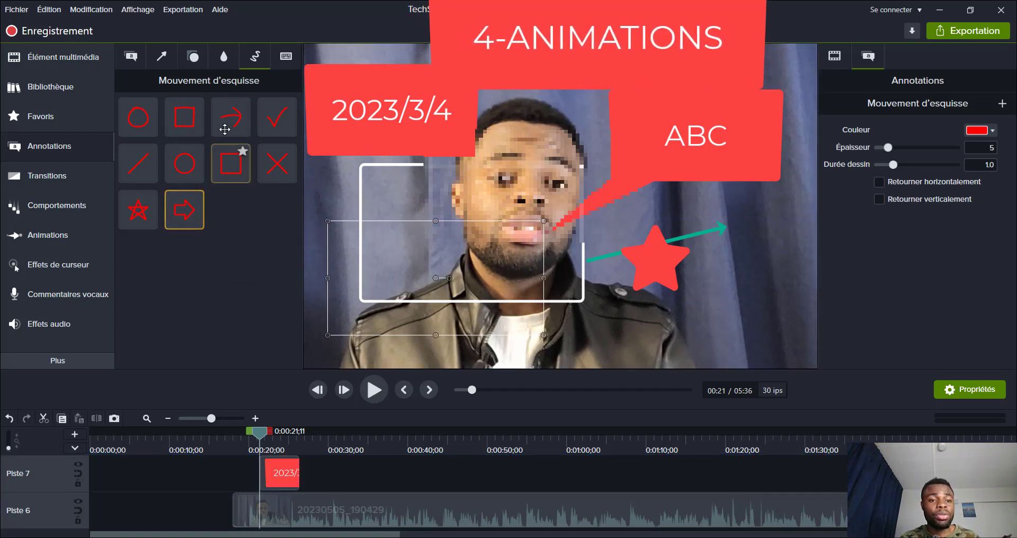
click(280, 62)
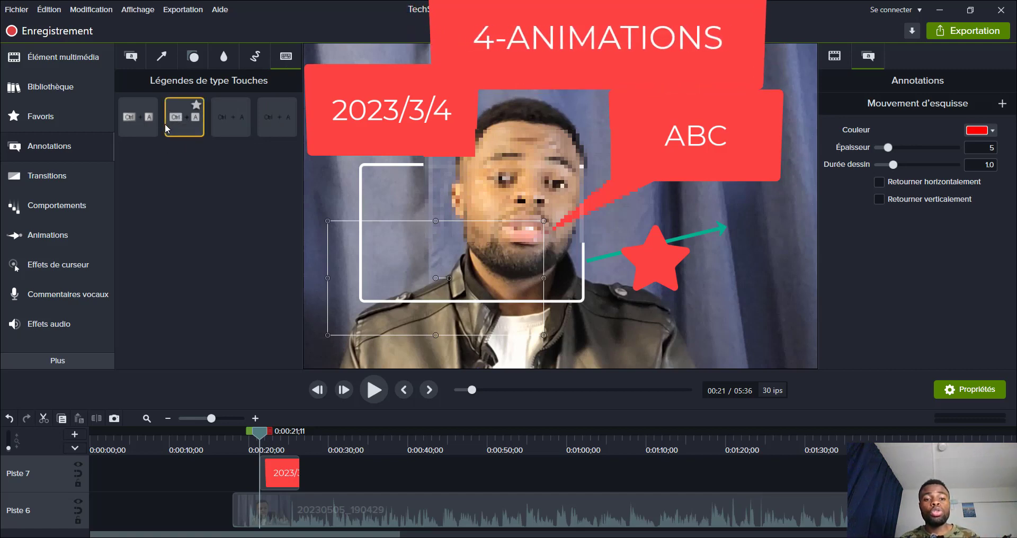
Step: Place a Ctrl+A keystroke callout in the Traditionnel style over the speaker's chest and the red star
drag(165, 123, 468, 238)
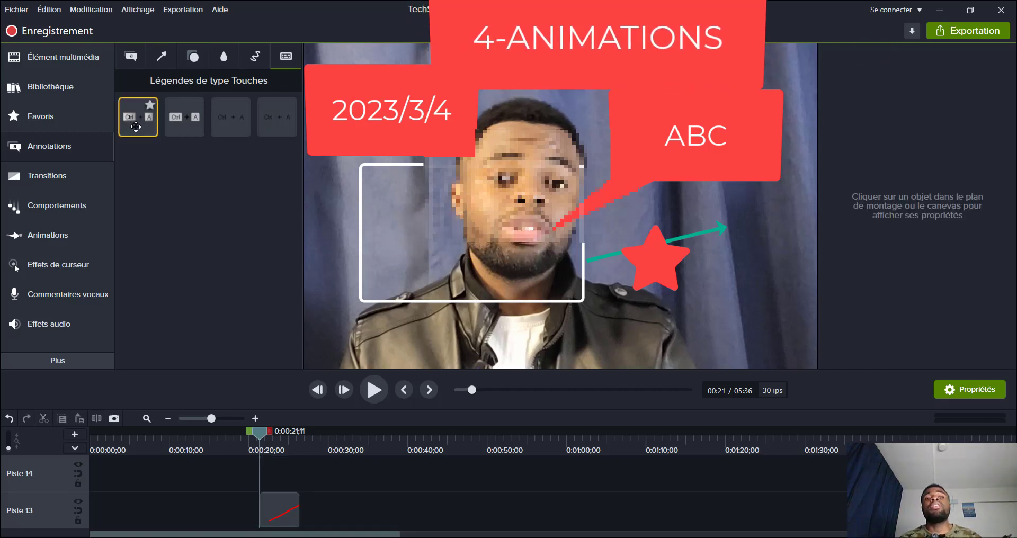
drag(127, 124, 594, 272)
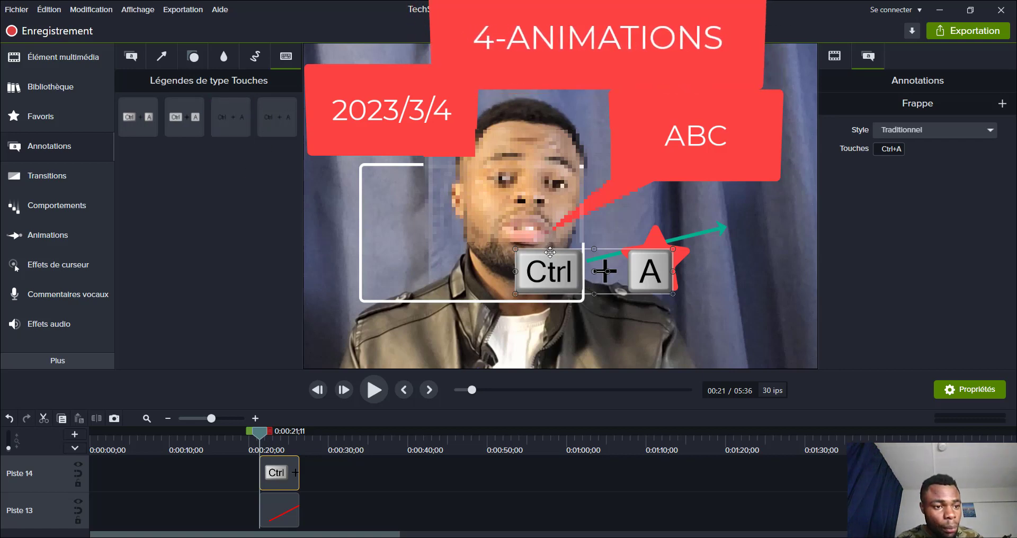
Step: Place the PARCOURS D'INGENIEURS clip twice in succession on Piste 14, removing the Ctrl+A callout from that track
click(56, 181)
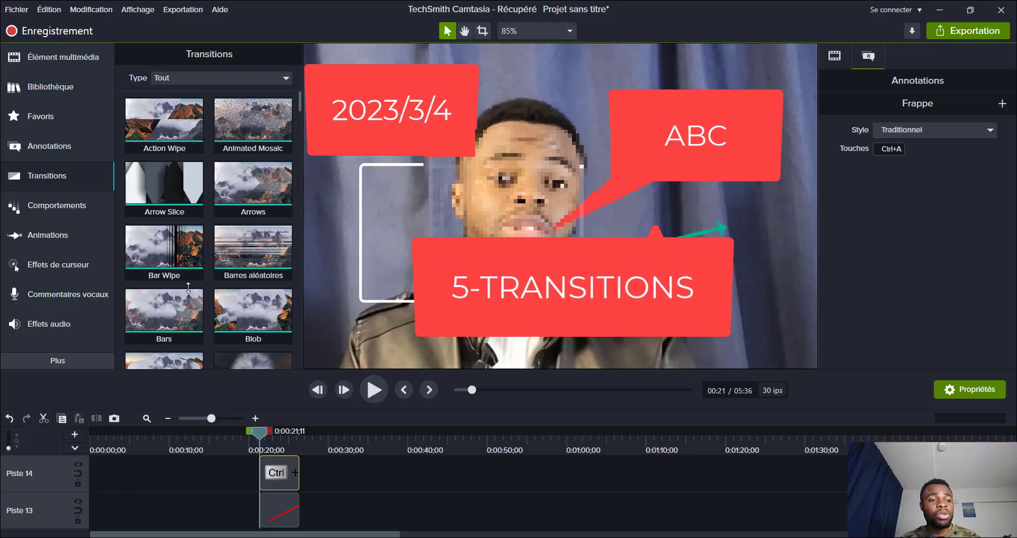
click(56, 58)
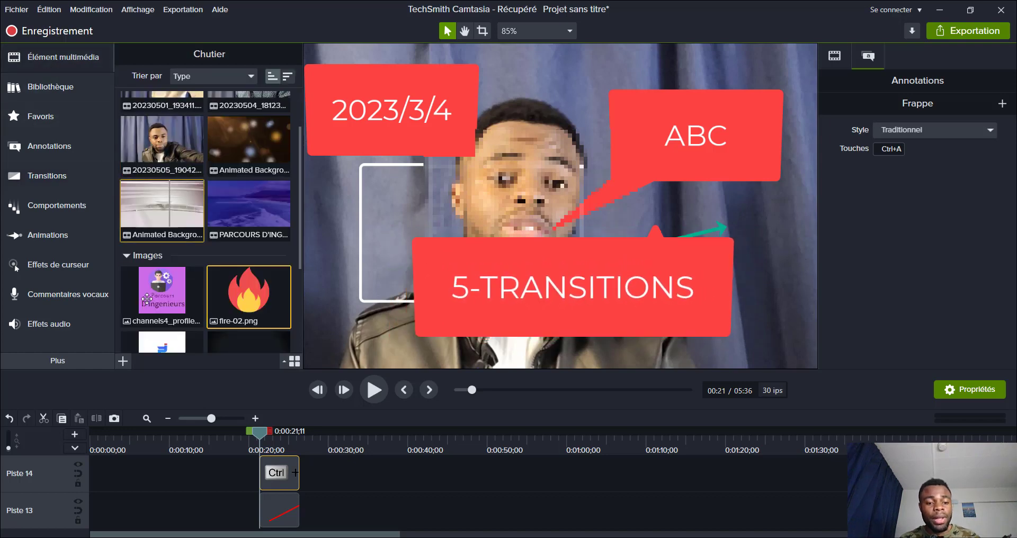
drag(257, 238, 298, 471)
click(278, 483)
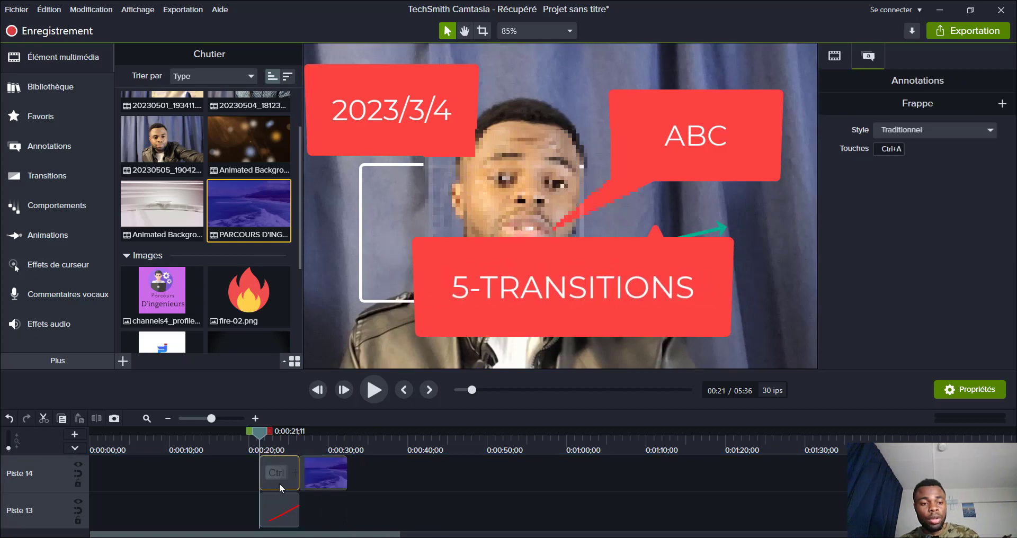
key(Delete)
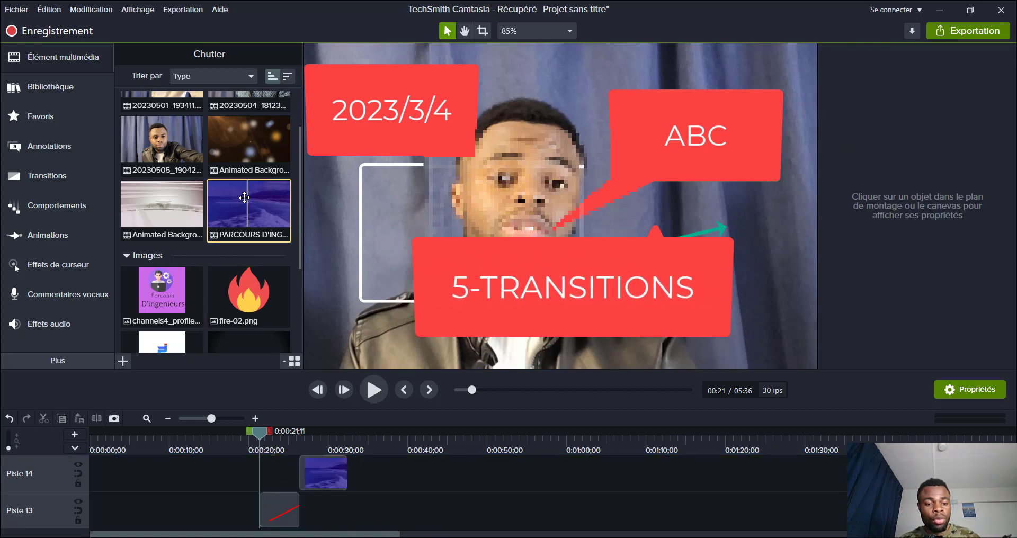
drag(244, 201, 258, 472)
Step: Delete the red sketch-motion annotation from Piste 13
scroll(271, 511, down, 1)
key(Delete)
click(278, 512)
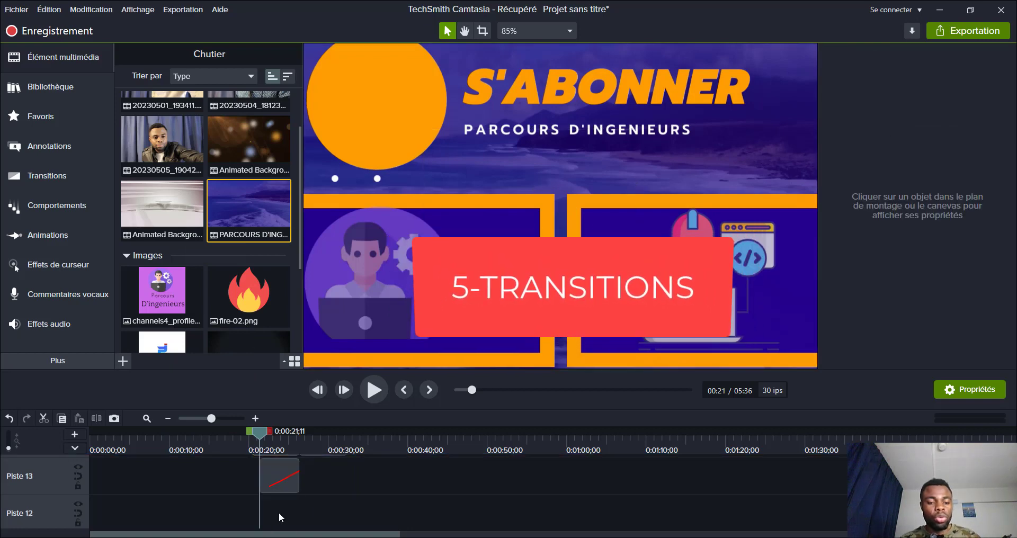
scroll(290, 512, up, 1)
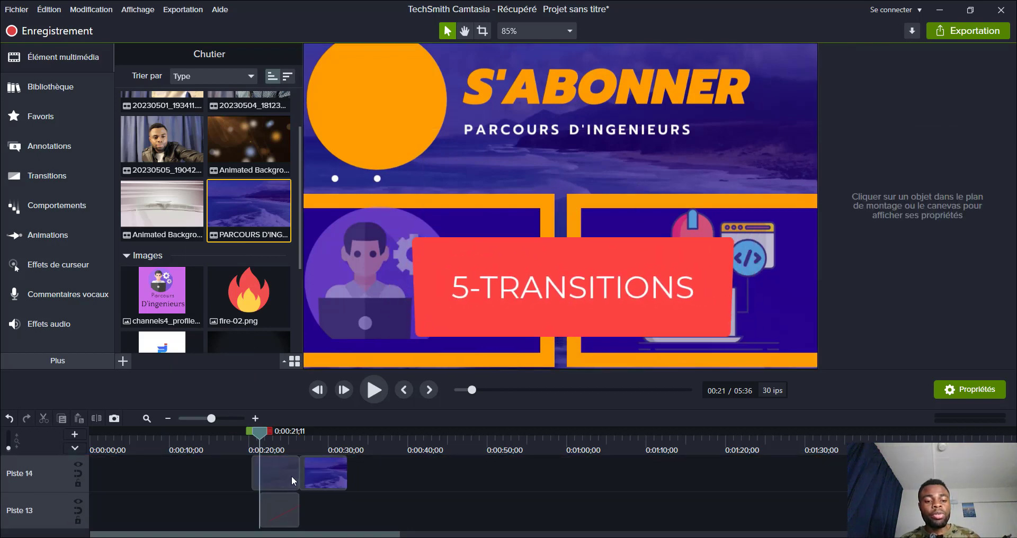
click(313, 475)
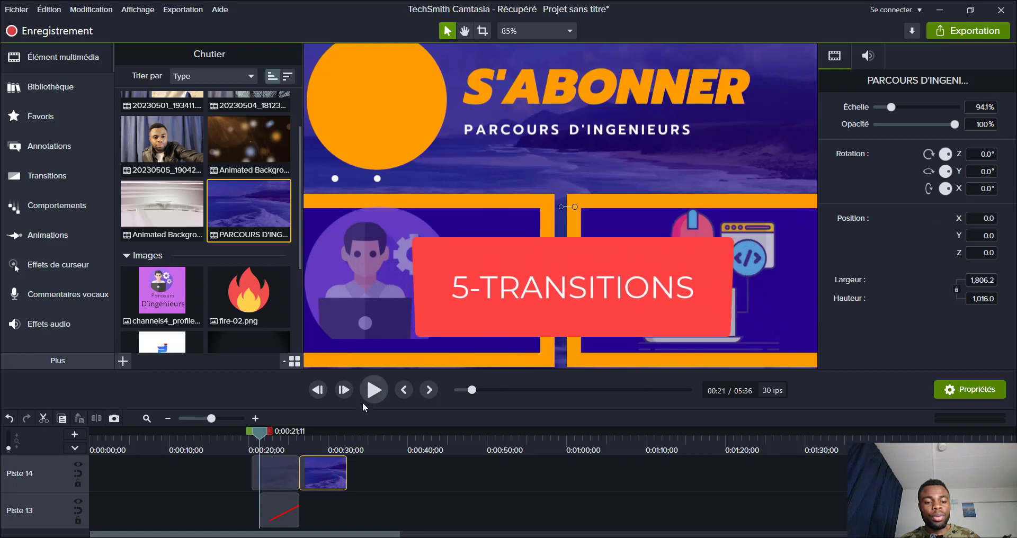
drag(261, 434, 280, 437)
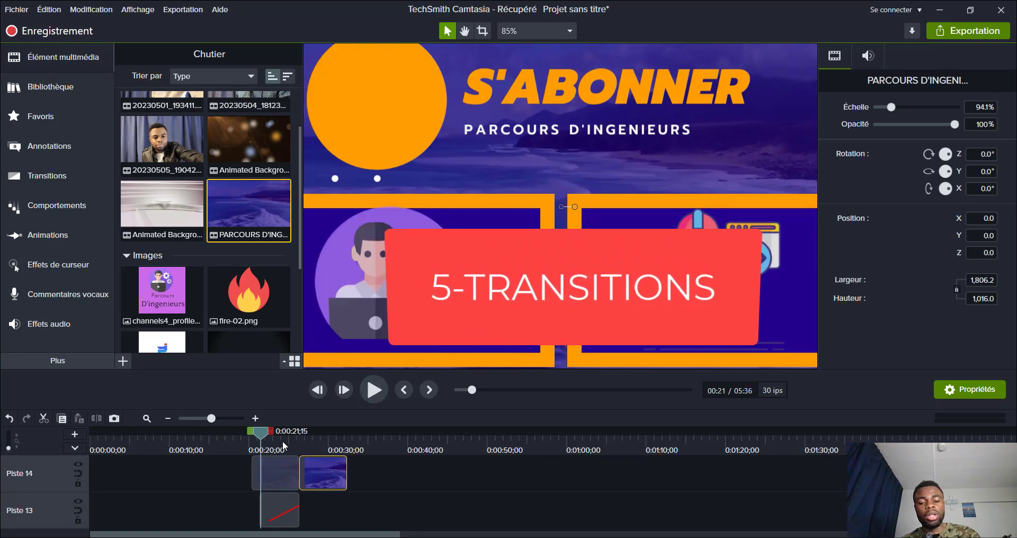
click(273, 507)
key(Delete)
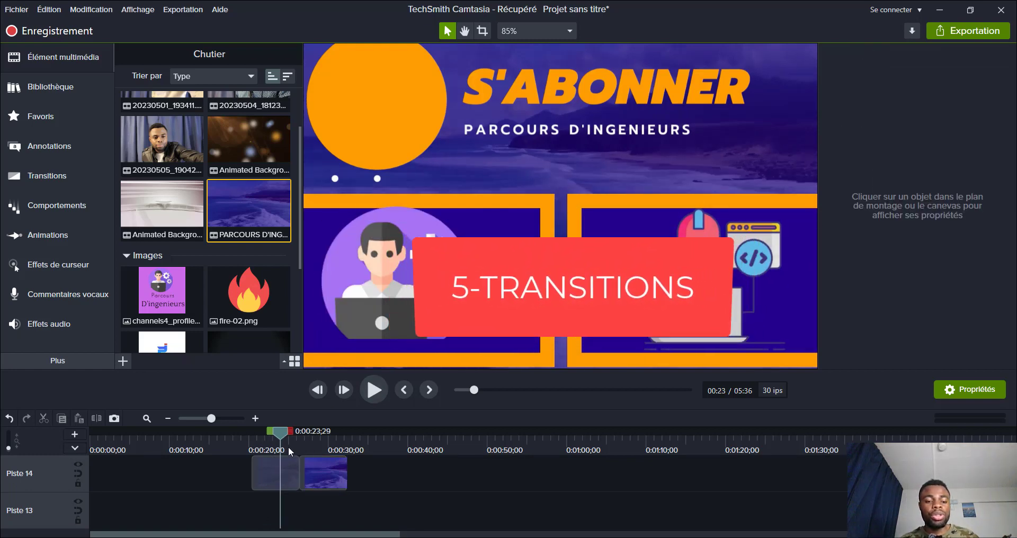
Step: Apply the Arrow Slice transition to both ends of the first clip on Piste 14, playing the junction before and after
click(365, 390)
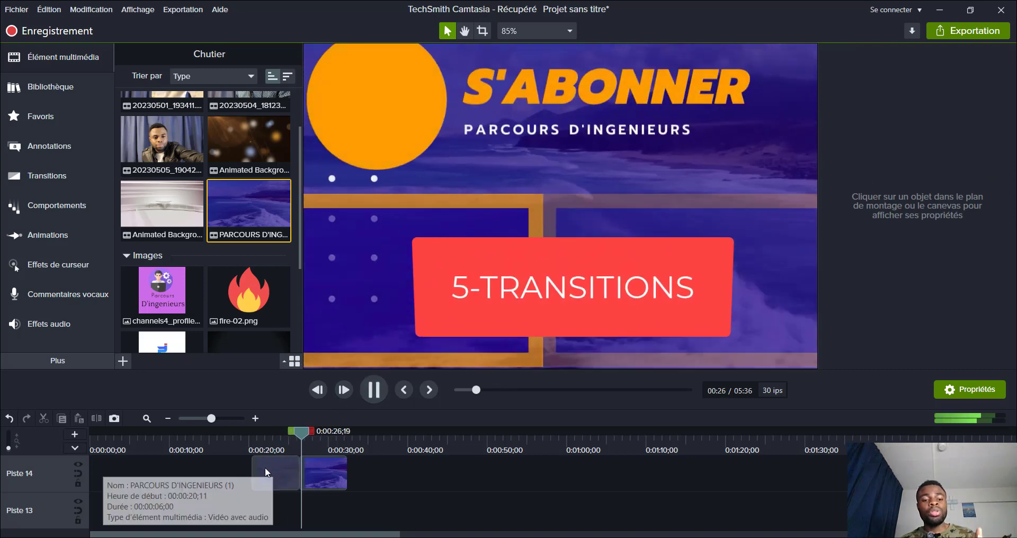
click(375, 389)
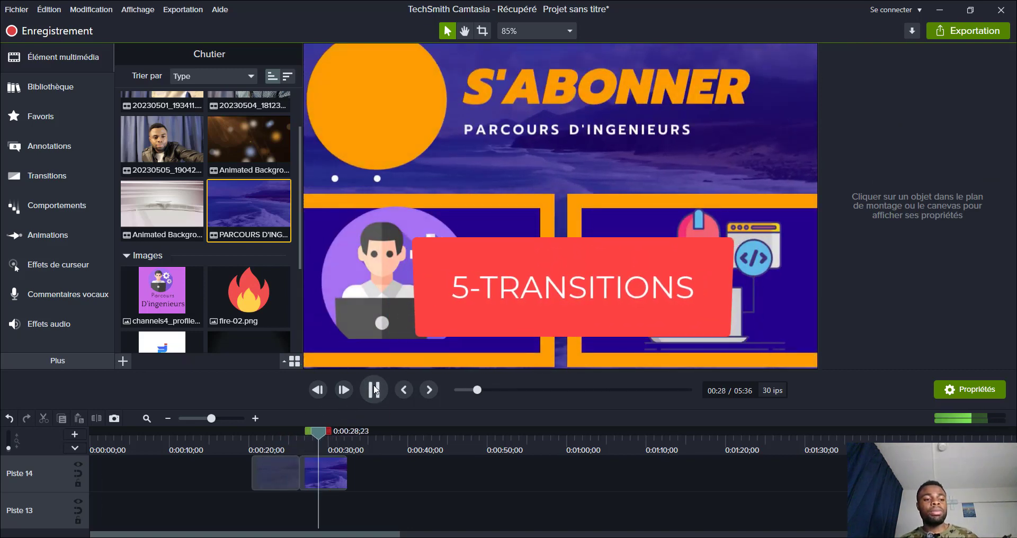
click(49, 179)
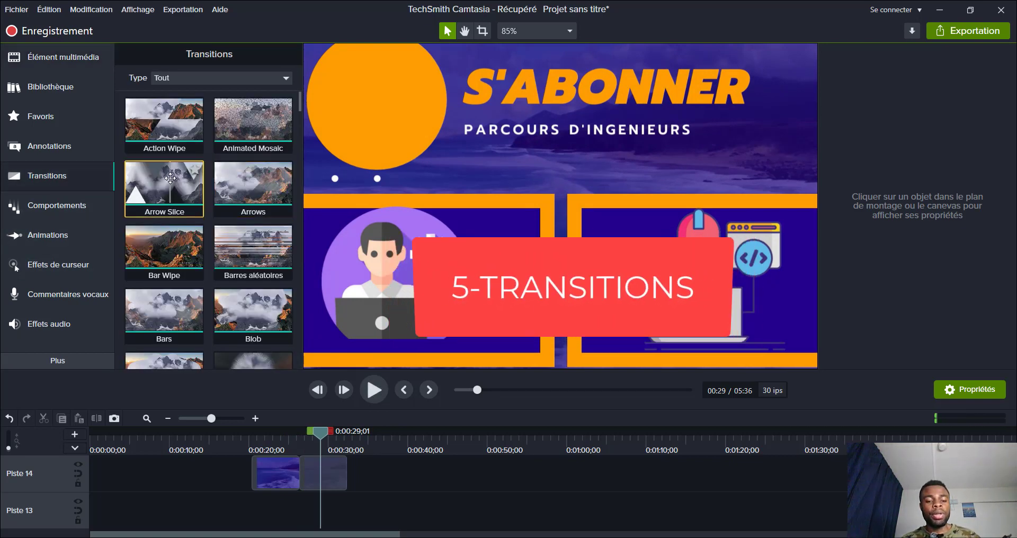
drag(172, 198, 285, 473)
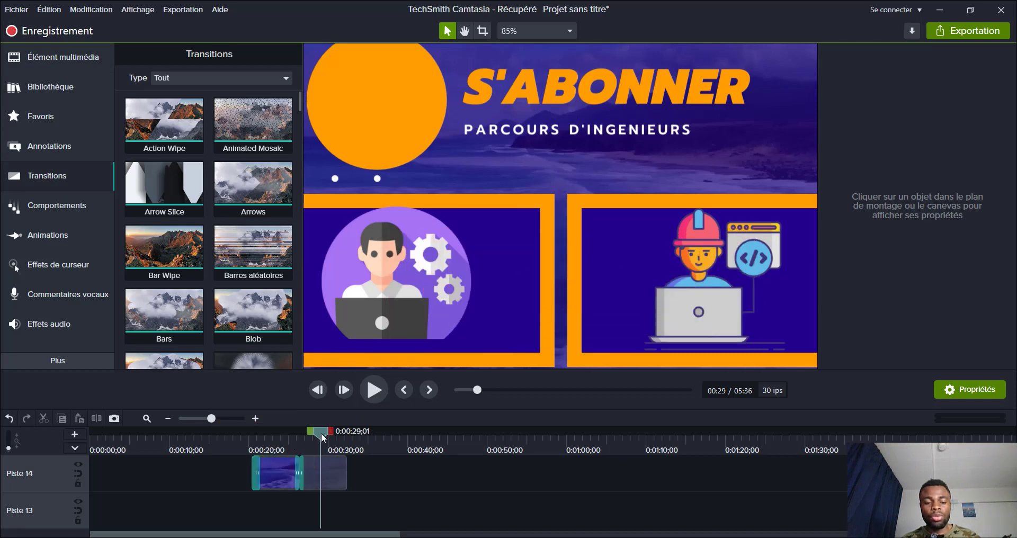
click(280, 437)
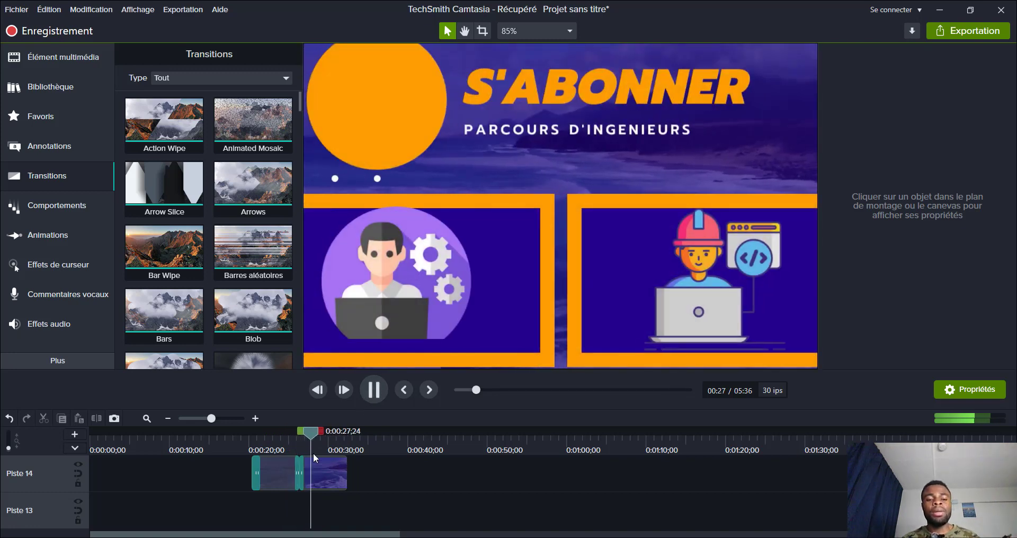
click(374, 391)
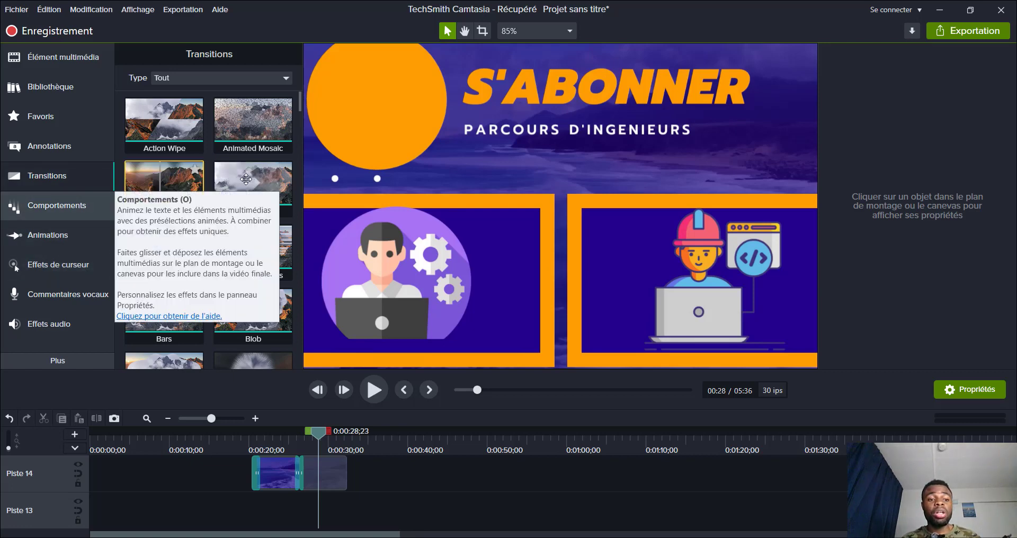
Step: Apply the Mettre à l'échelle behavior to the first clip on Piste 14 and play it back
scroll(246, 179, down, 5)
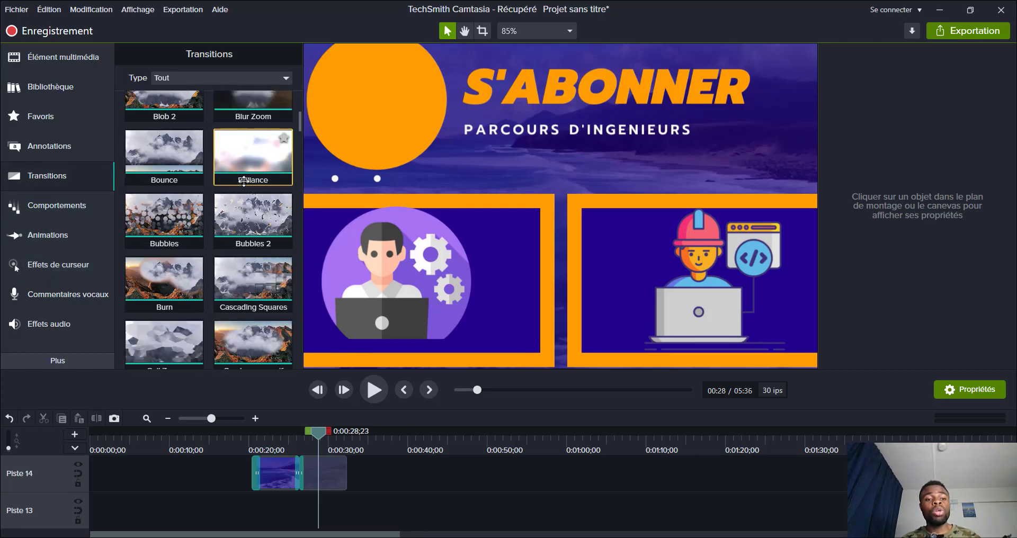
scroll(241, 188, down, 3)
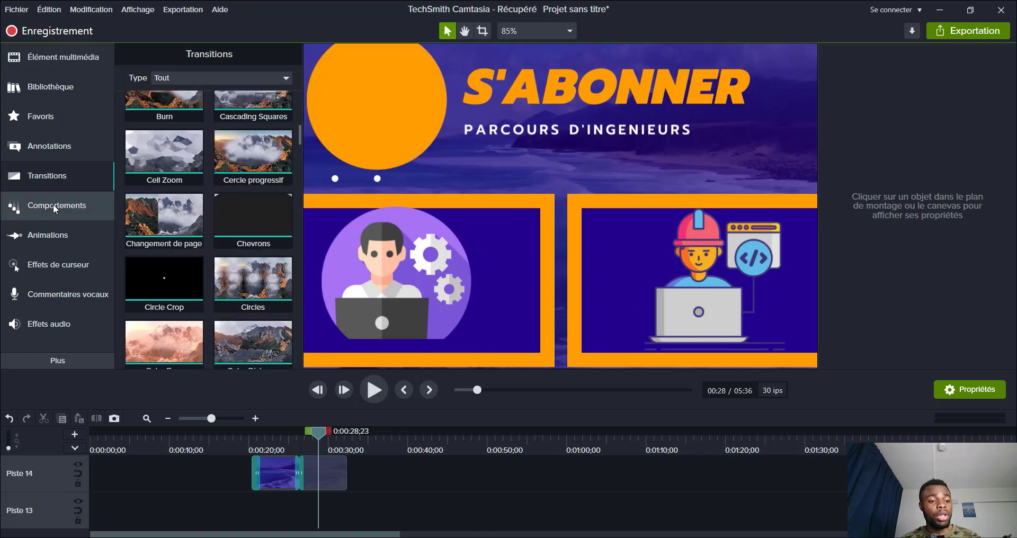
click(34, 206)
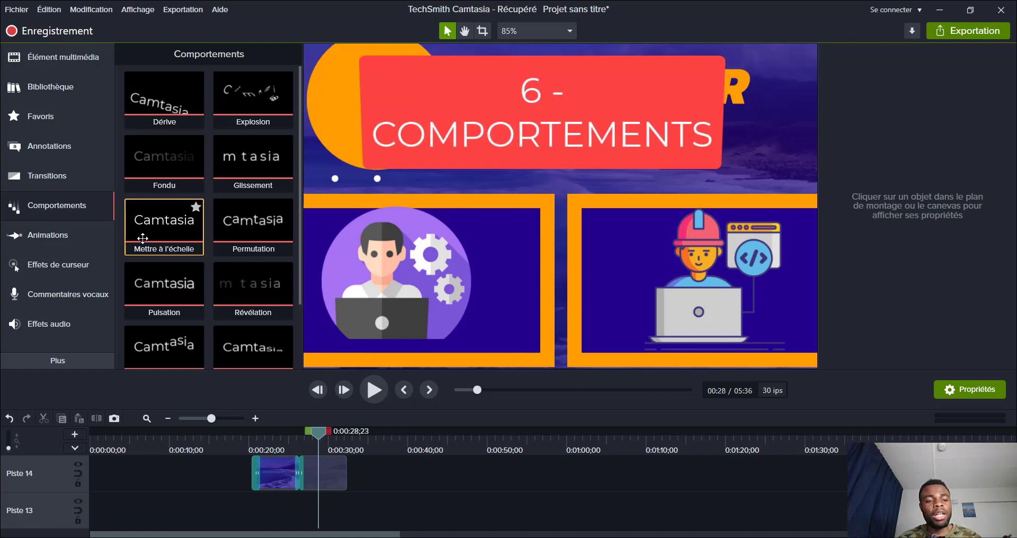
drag(144, 230, 279, 470)
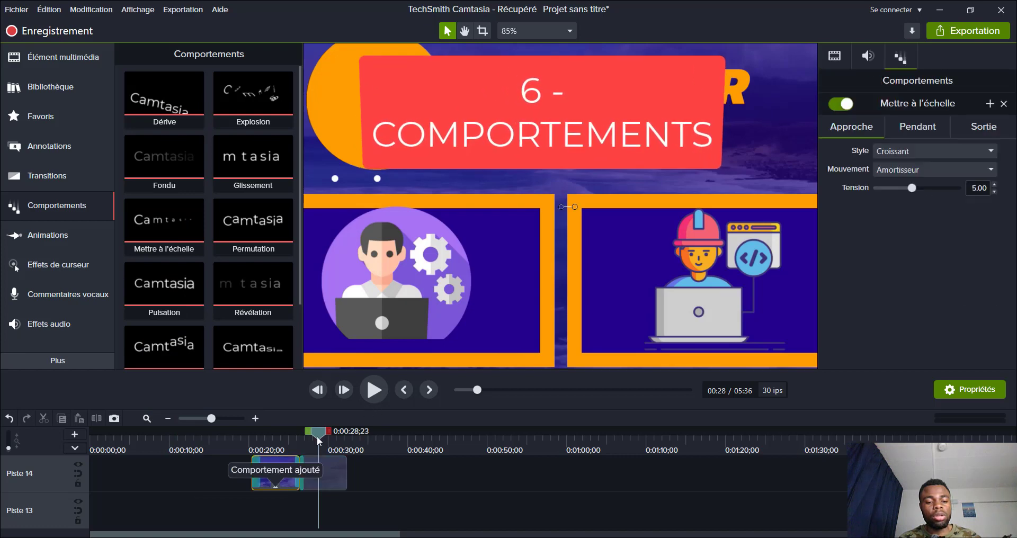
click(246, 443)
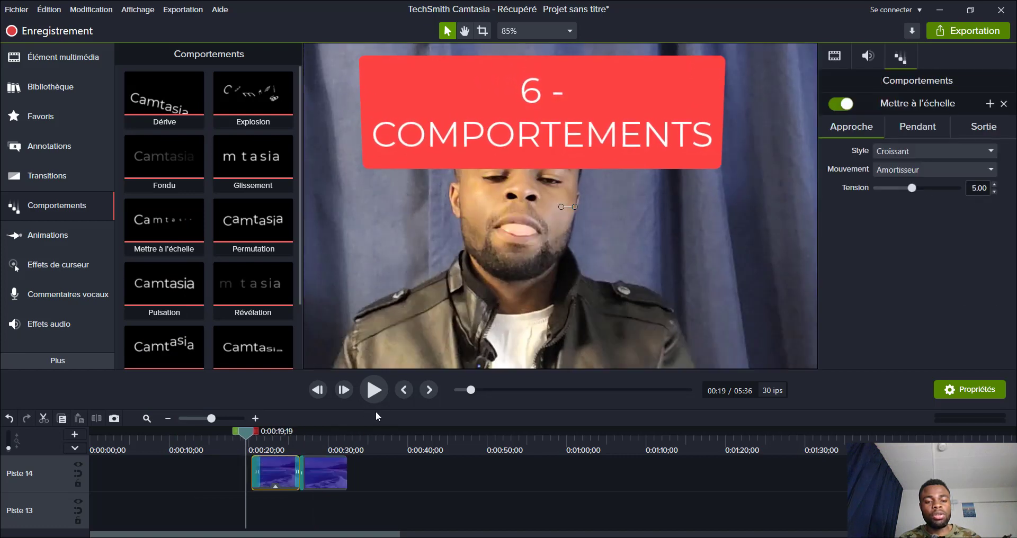
click(375, 397)
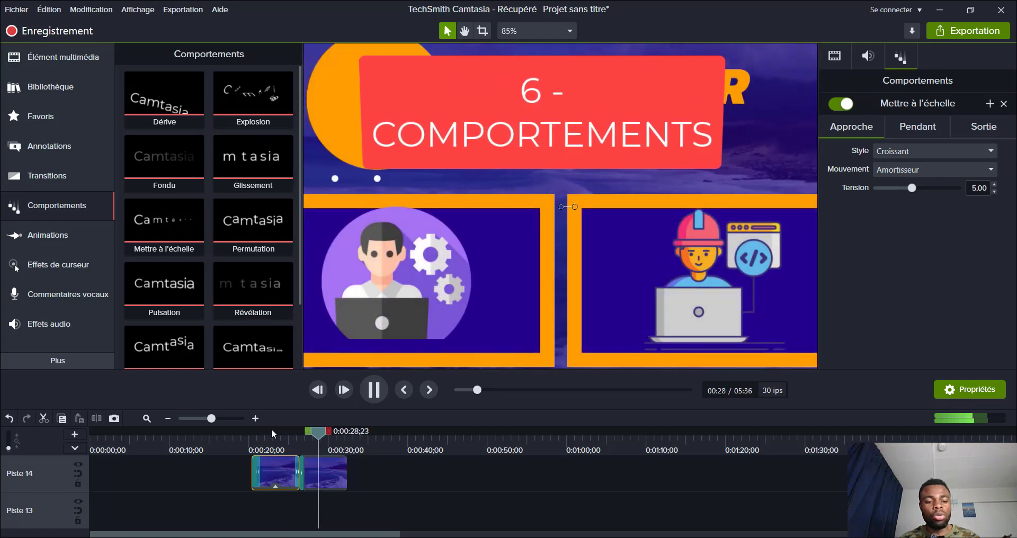
Step: Replace the first clip's behavior on Piste 14 with Surgissement and play the clip back
click(240, 439)
click(183, 445)
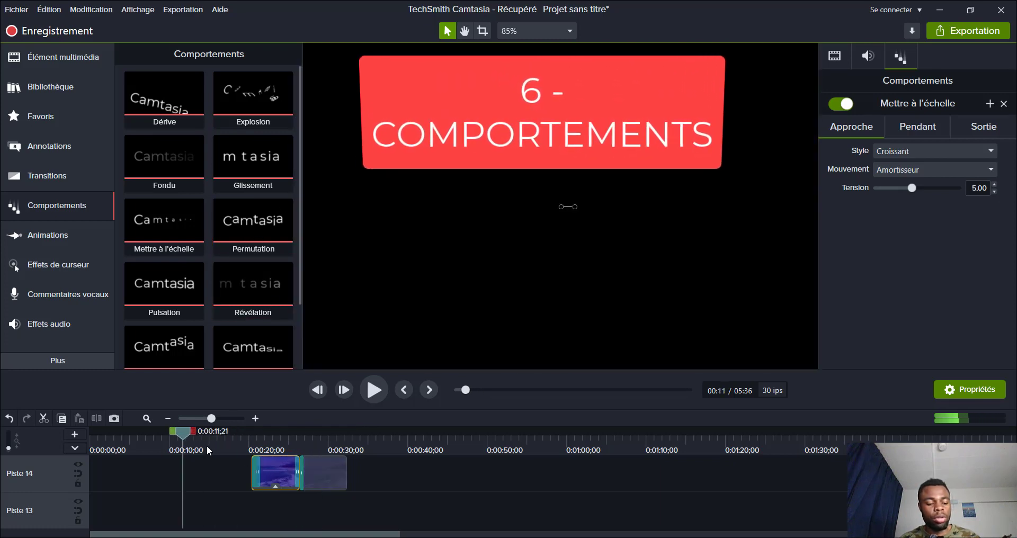
click(264, 469)
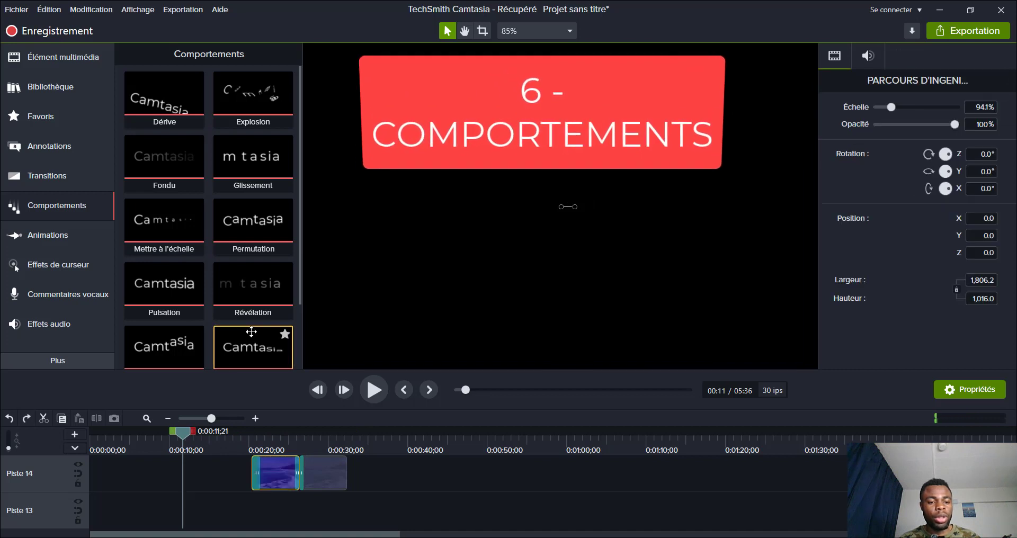
drag(247, 336, 265, 471)
click(374, 390)
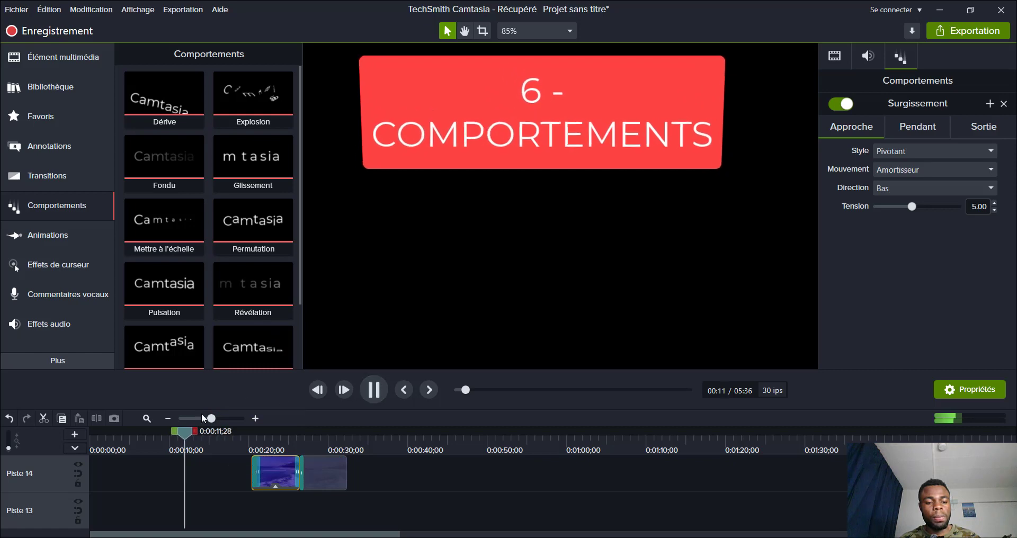
drag(189, 432, 246, 443)
click(367, 399)
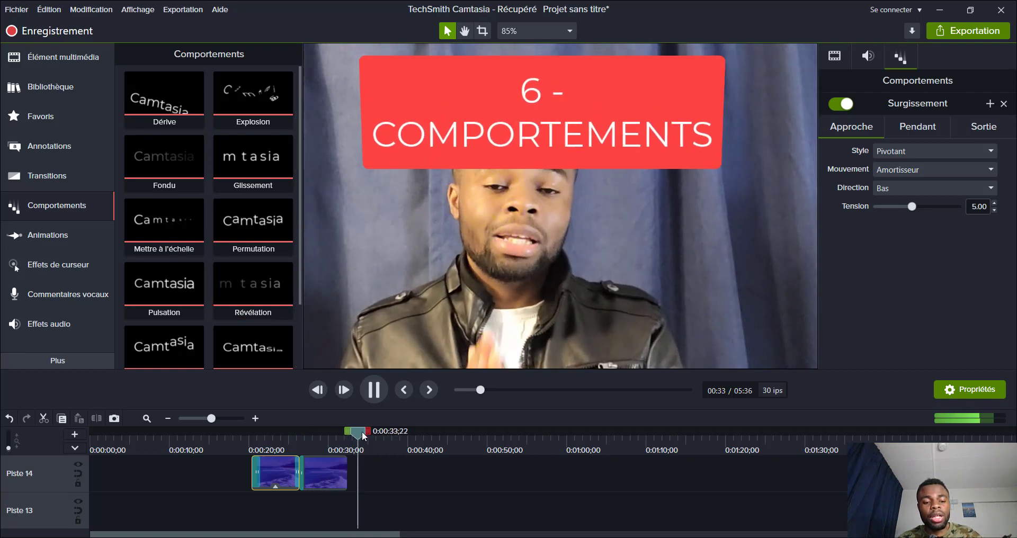
drag(301, 440, 278, 439)
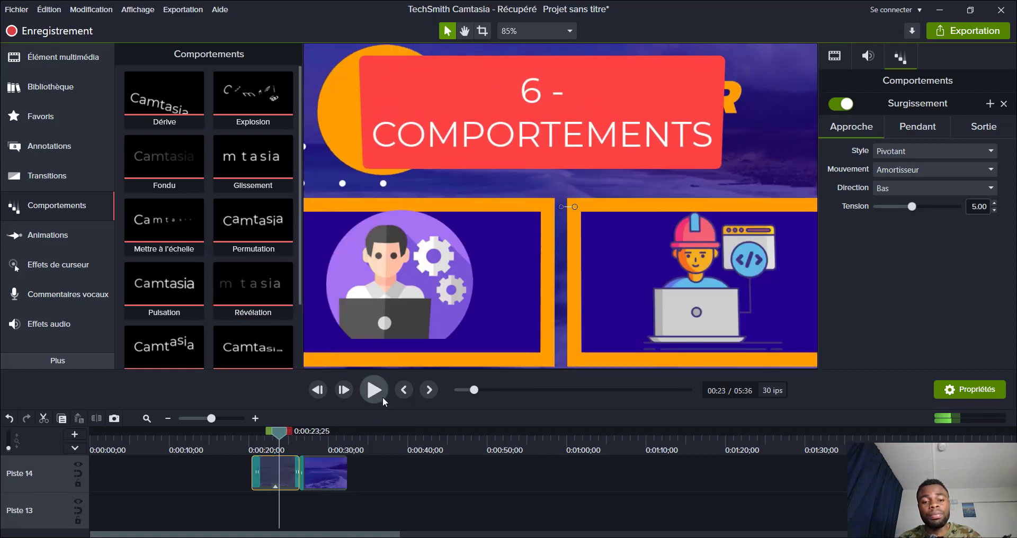
click(380, 397)
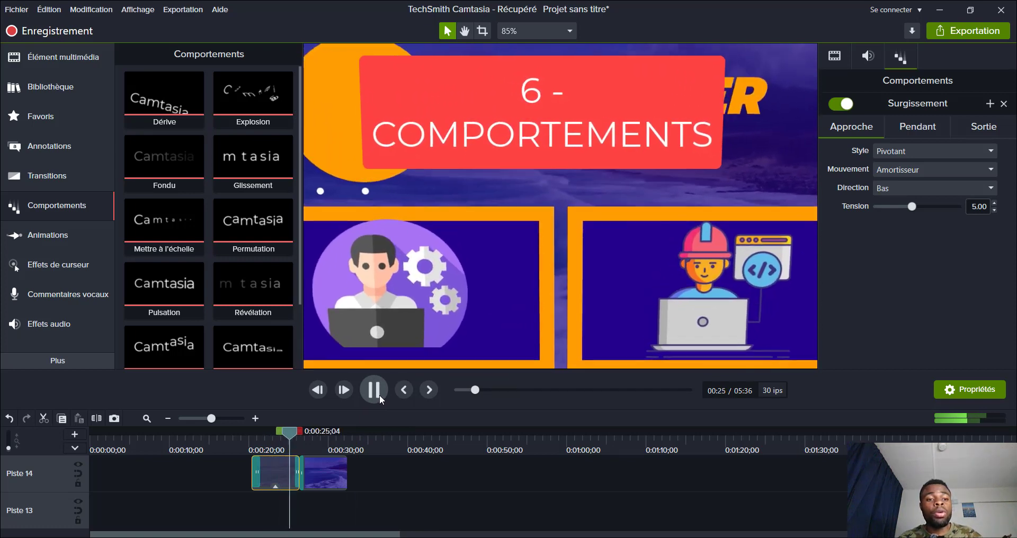
Step: Browse the behaviors and animations, and try to apply the Lissage du curseur cursor effect on the timeline
scroll(249, 191, down, 2)
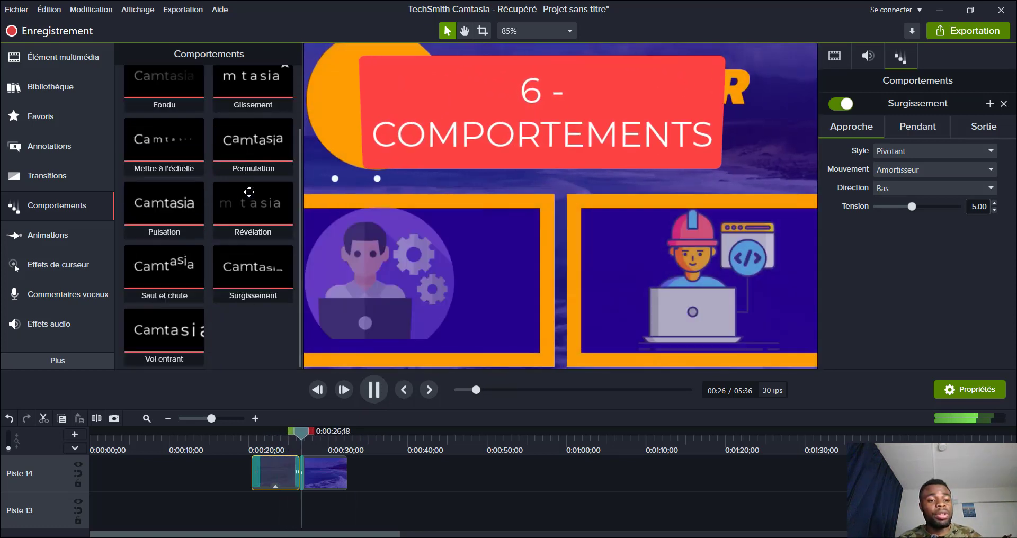
scroll(183, 263, up, 2)
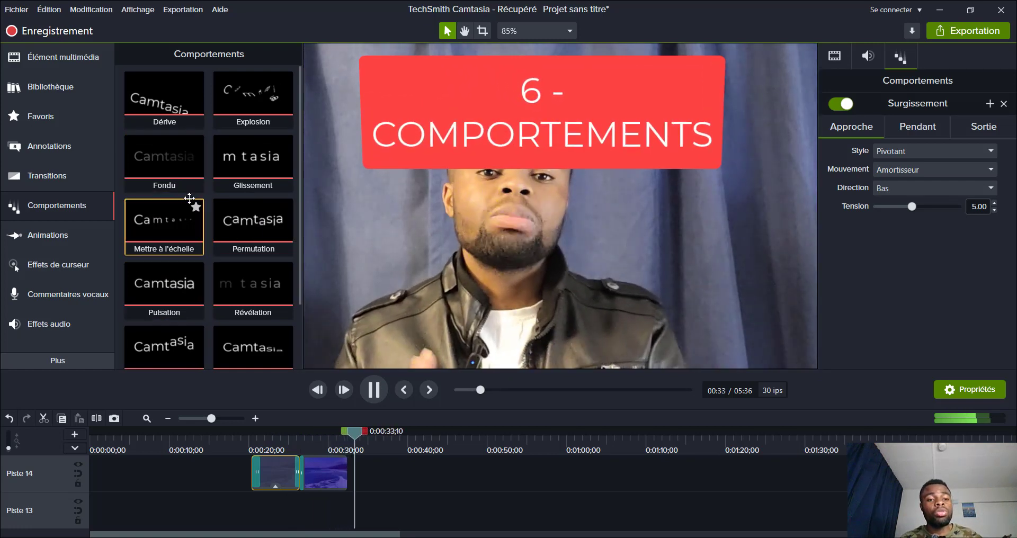
scroll(190, 203, down, 2)
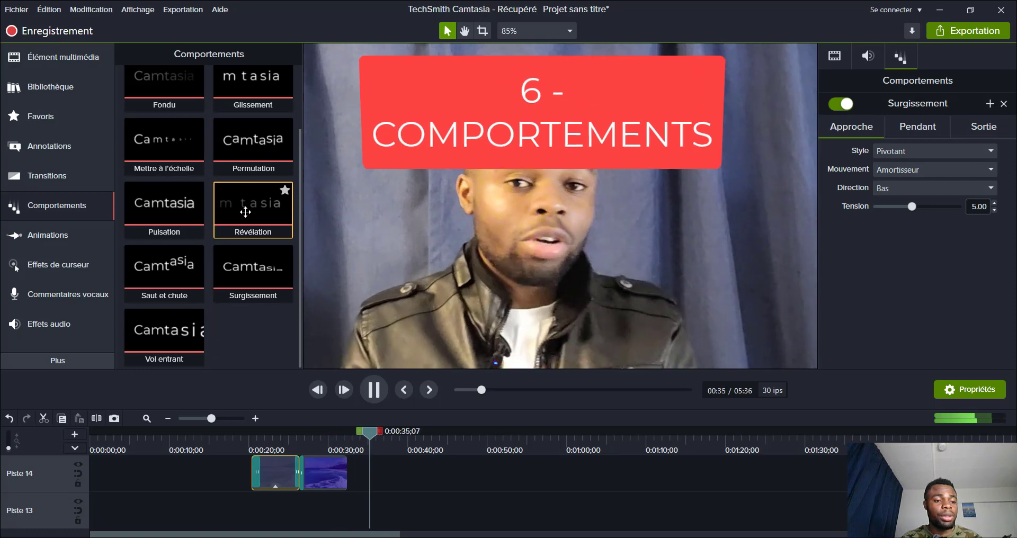
click(48, 235)
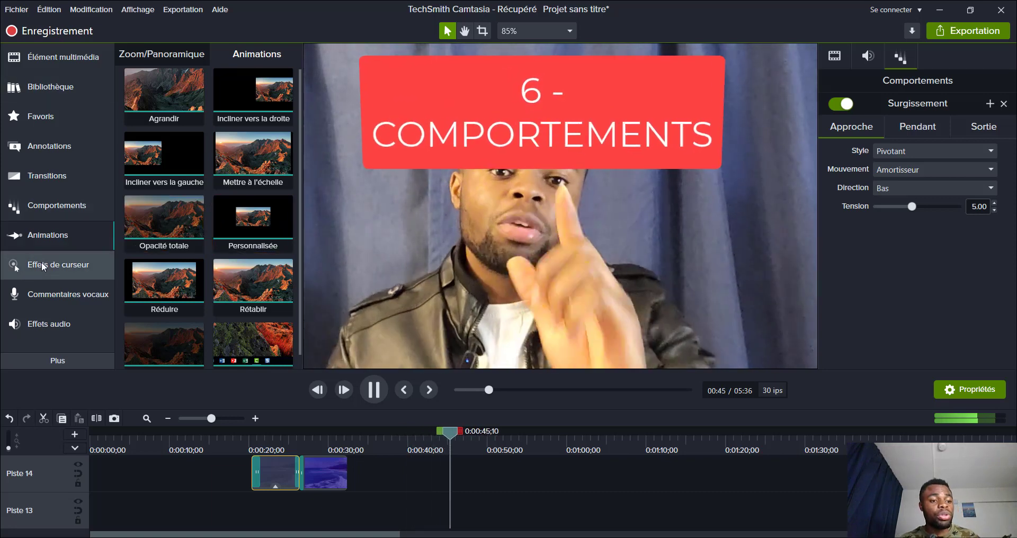
click(33, 266)
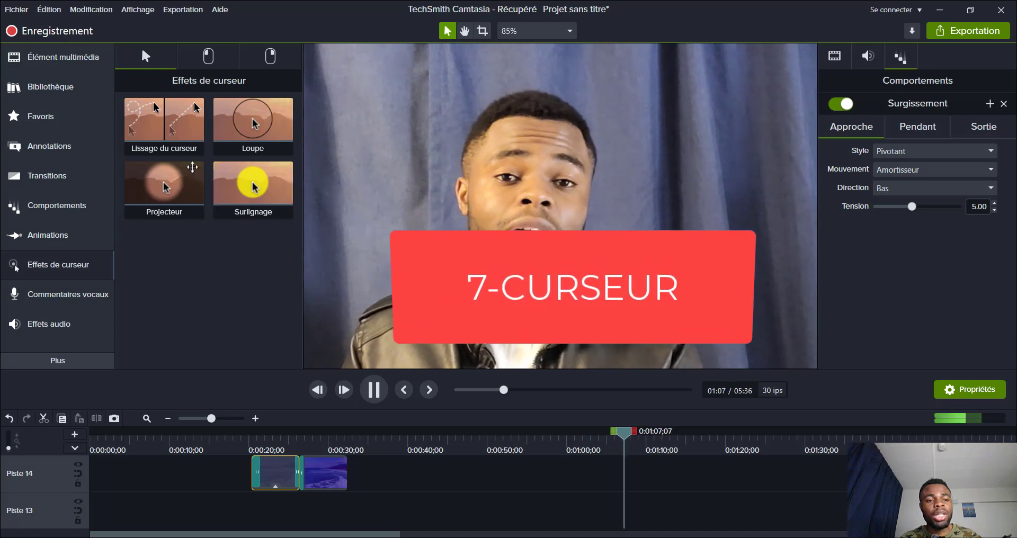
drag(167, 126, 291, 519)
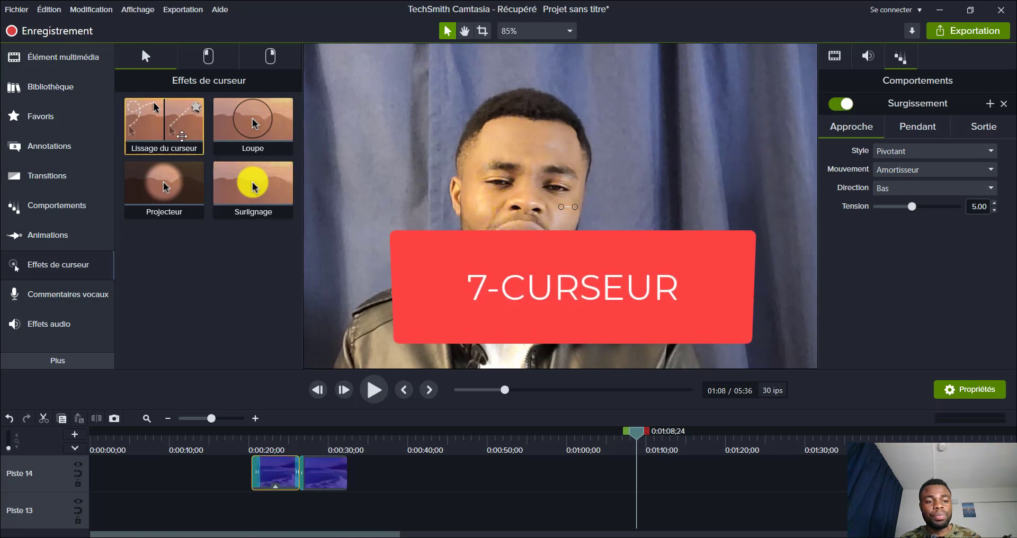
Step: Try to apply the Lissage du curseur effect to the first clip on Piste 14, and move the playhead to 0:00:19;14
drag(180, 131, 295, 487)
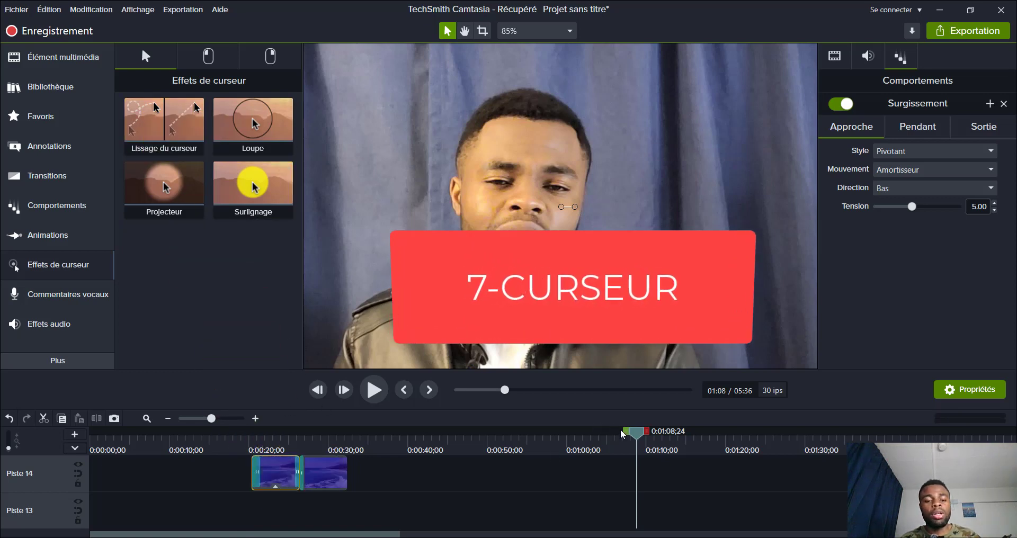
drag(636, 436, 245, 449)
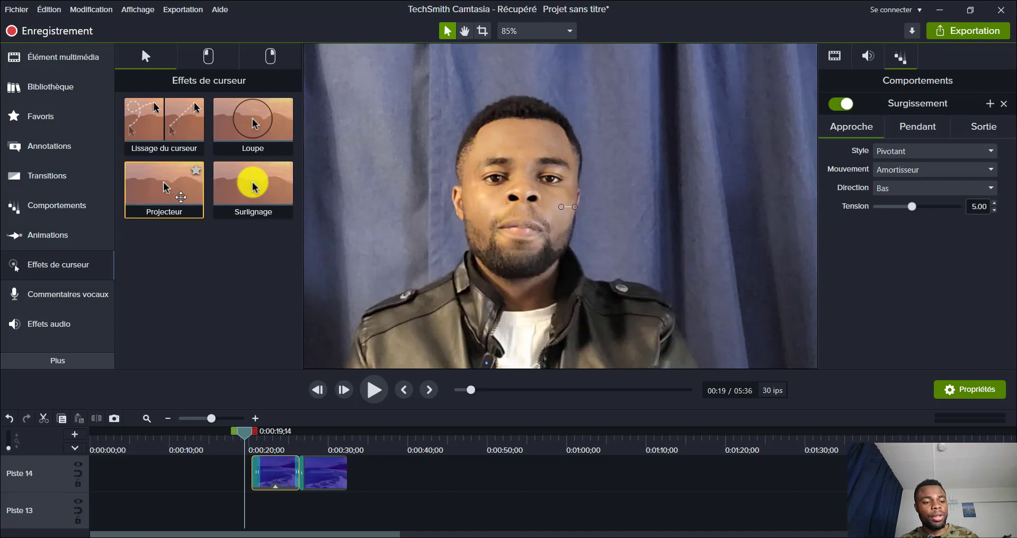
Step: Record about 13 seconds of voice narration from the playhead and save it as an m4a file under the proposed name
click(60, 305)
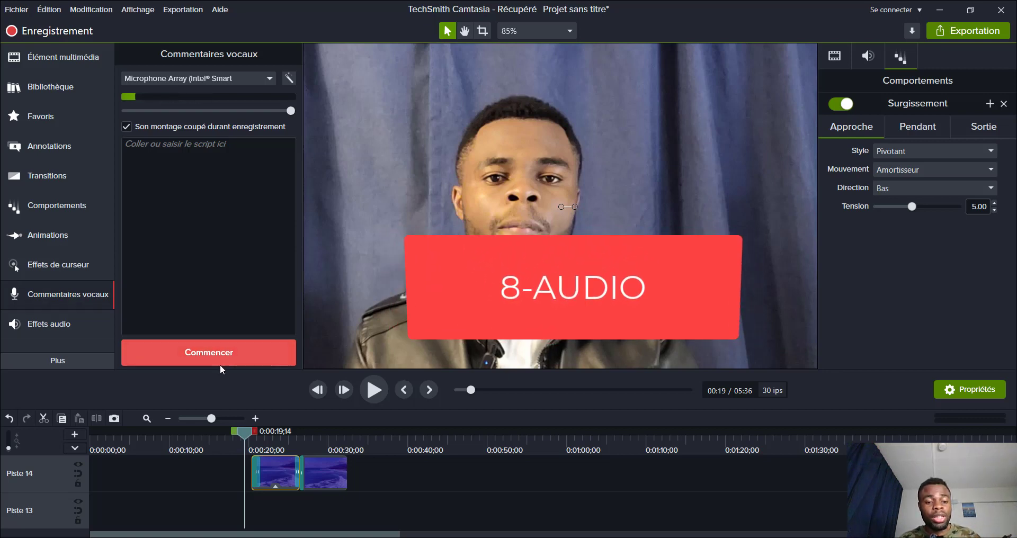
click(206, 360)
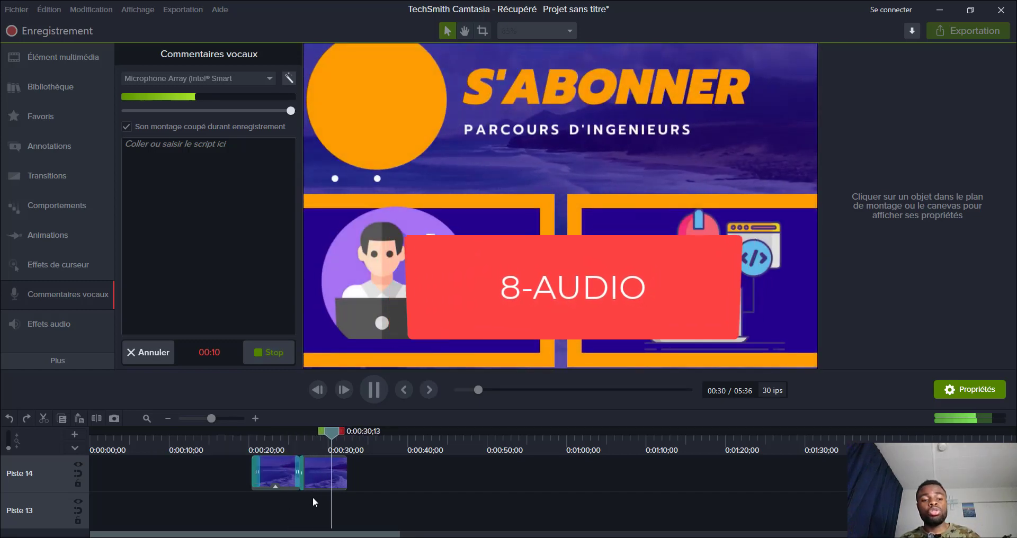
click(264, 353)
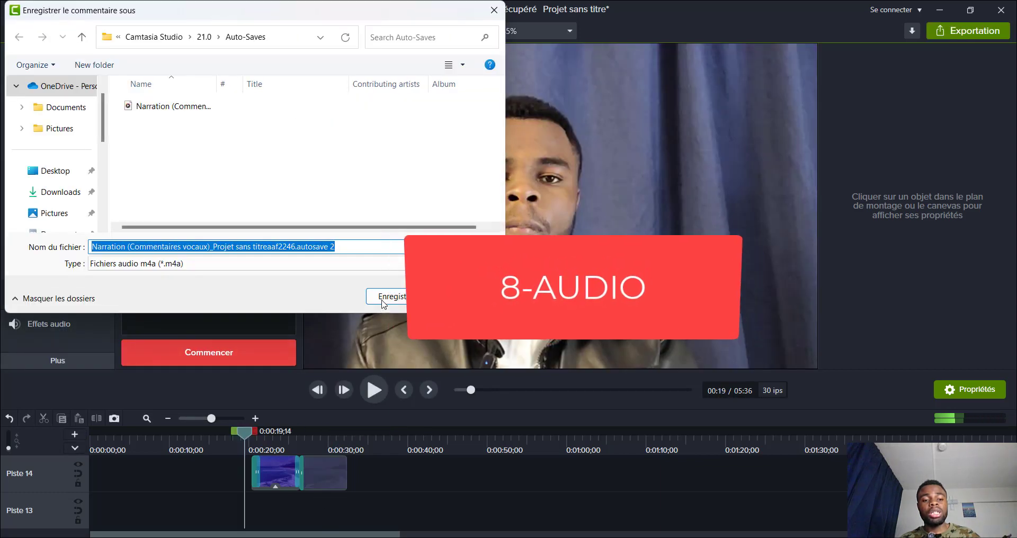
click(385, 298)
click(315, 477)
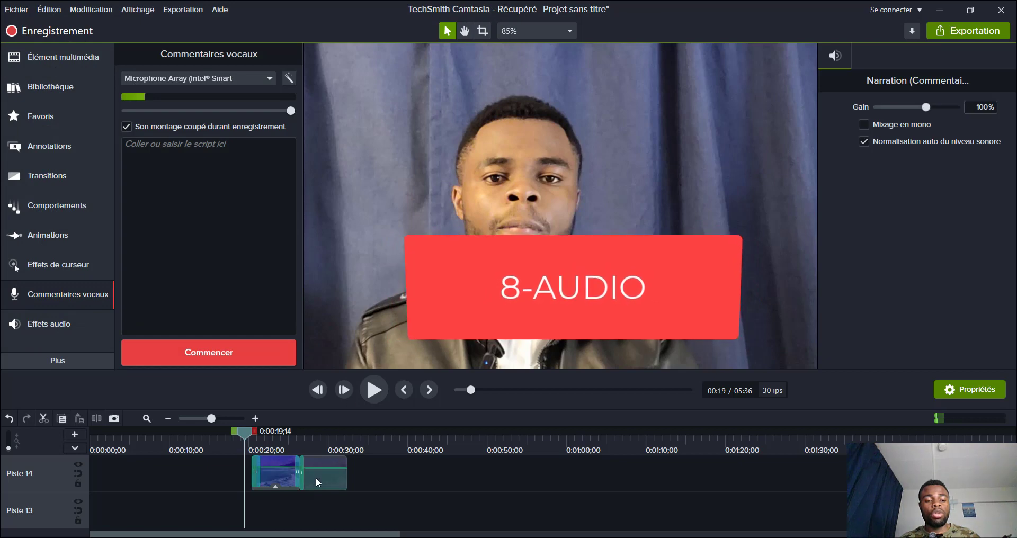
scroll(316, 480, down, 1)
scroll(316, 481, up, 2)
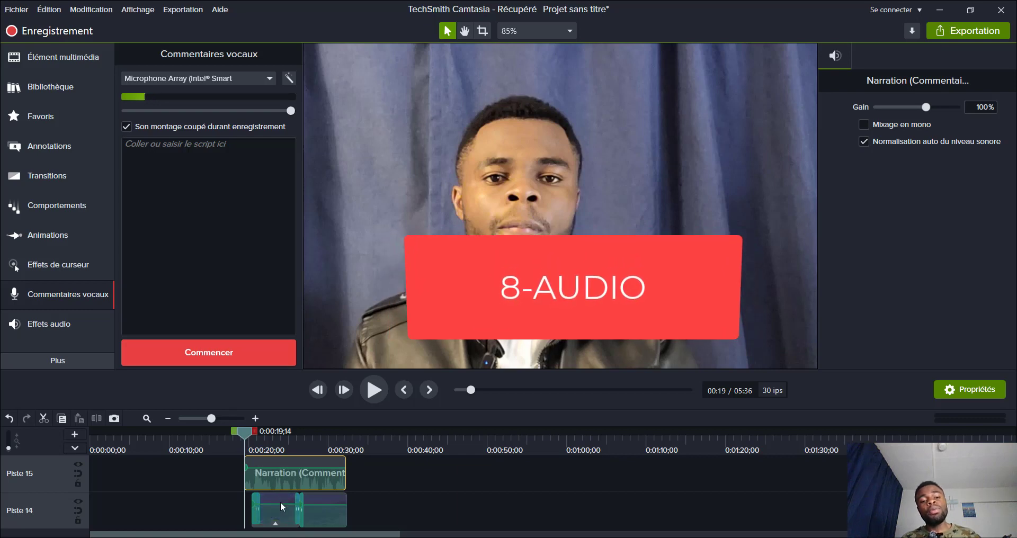
scroll(281, 501, down, 1)
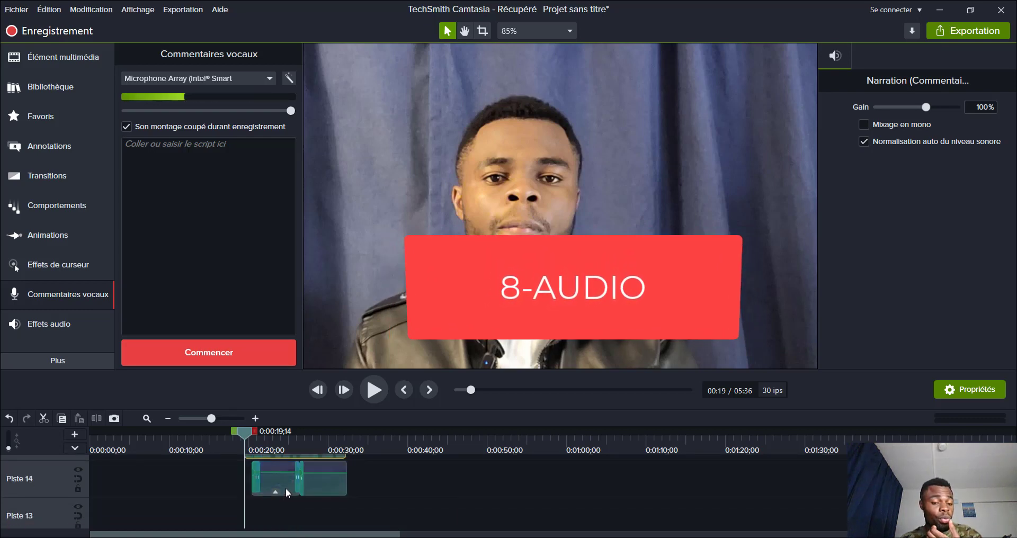
Step: Separate the audio and video of the second clip on Piste 14, and delete the detached audio
click(321, 479)
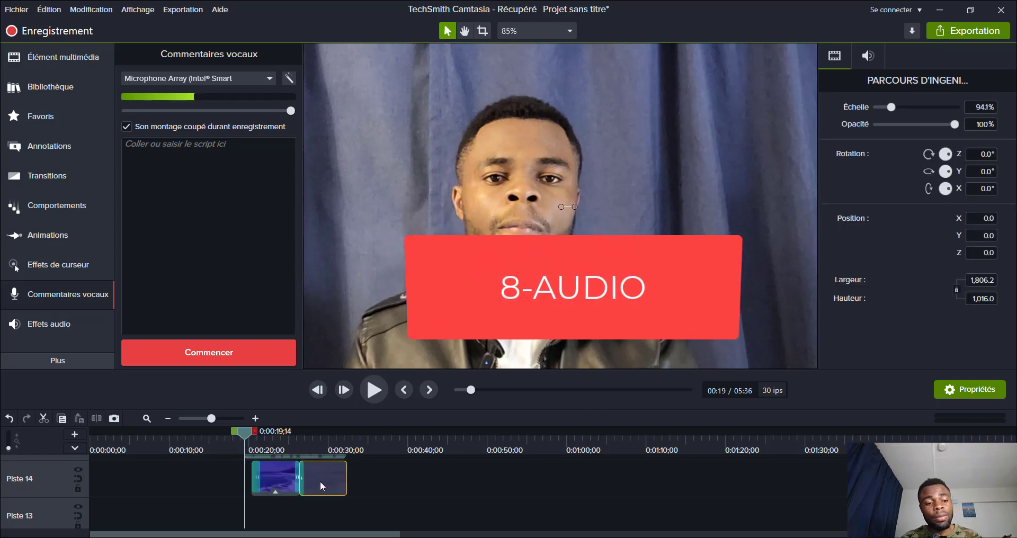
right_click(319, 477)
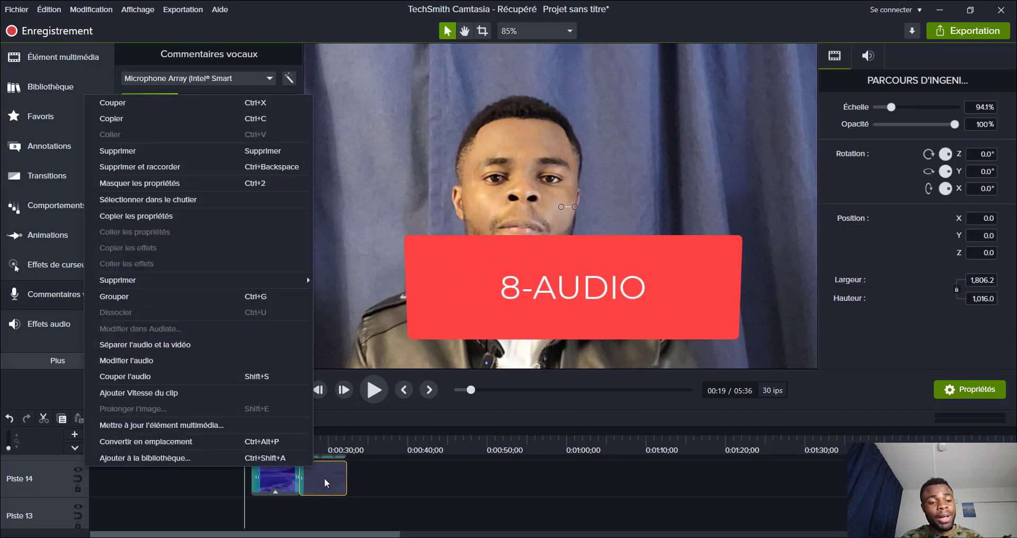
click(165, 345)
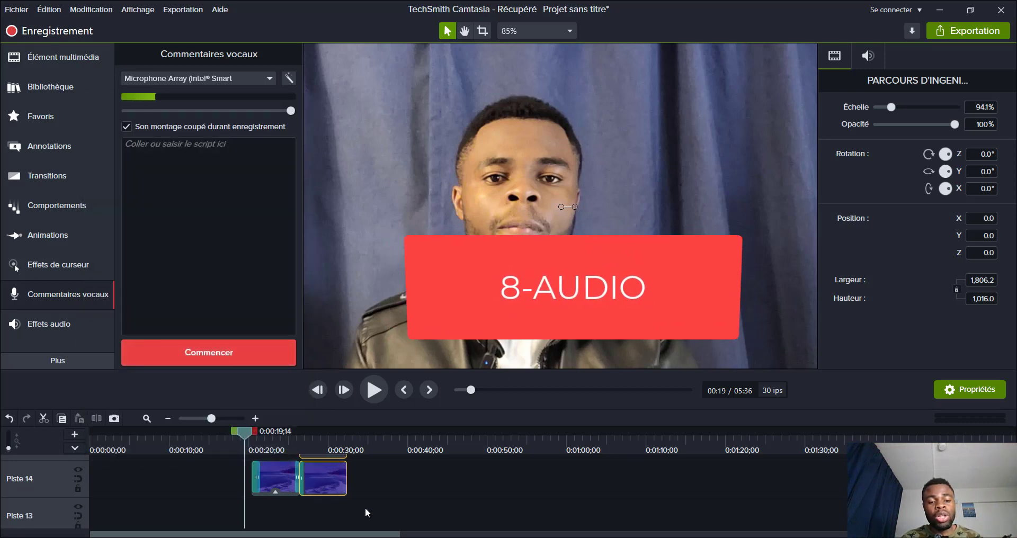
scroll(365, 507, up, 3)
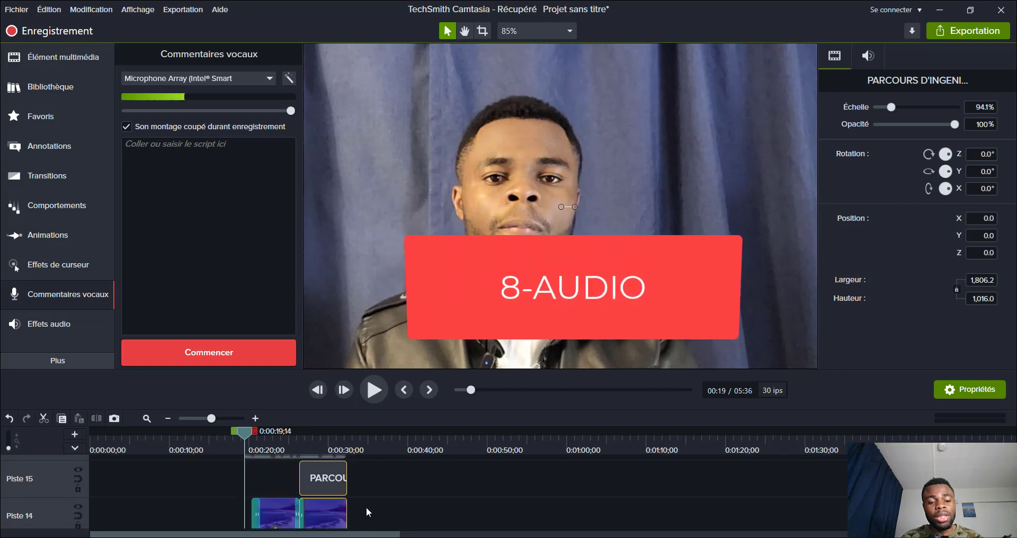
click(330, 485)
key(Delete)
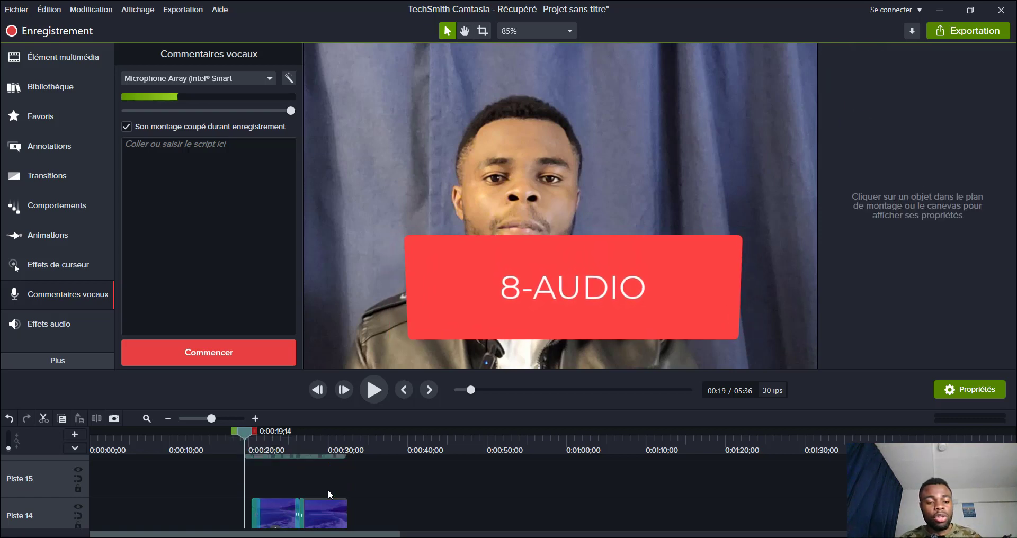
Step: Move the narration clip down to the empty Piste 15, directly above the video clips
scroll(322, 484, up, 1)
drag(315, 478, 316, 503)
scroll(333, 481, down, 1)
scroll(333, 481, down, 1)
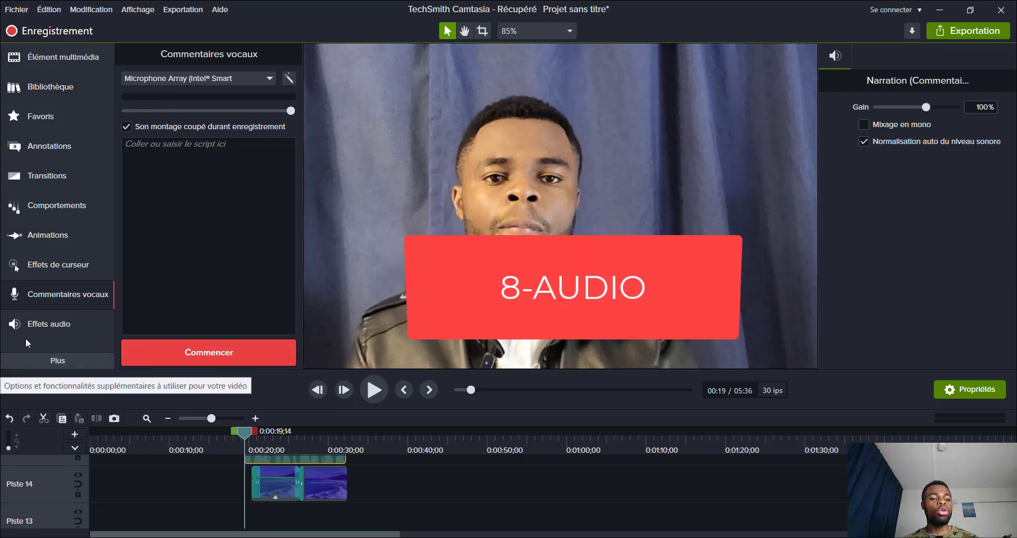
Step: Apply the Fondu en sortie audio effect to the first clip on Piste 14 and adjust the point where the fade starts
click(53, 325)
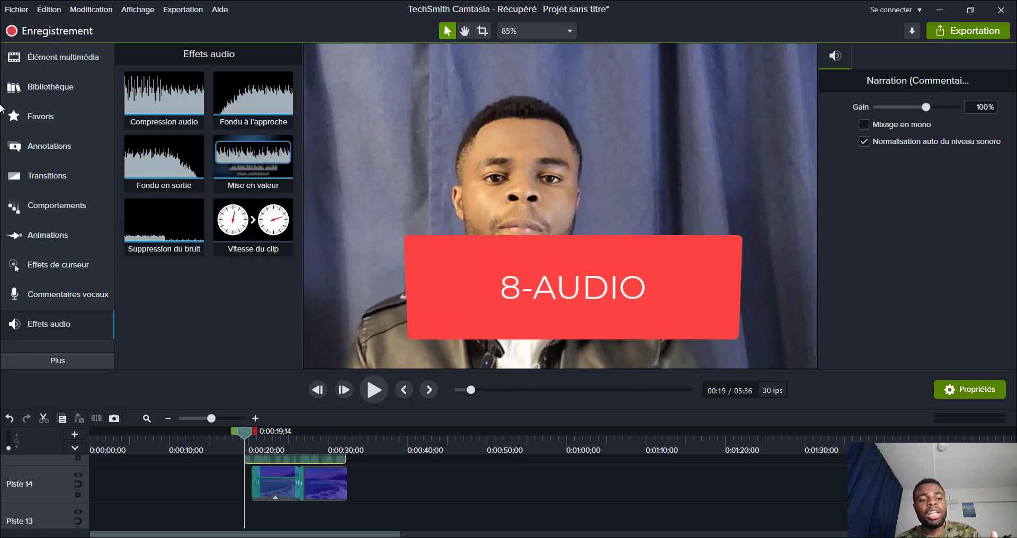
drag(175, 167, 299, 492)
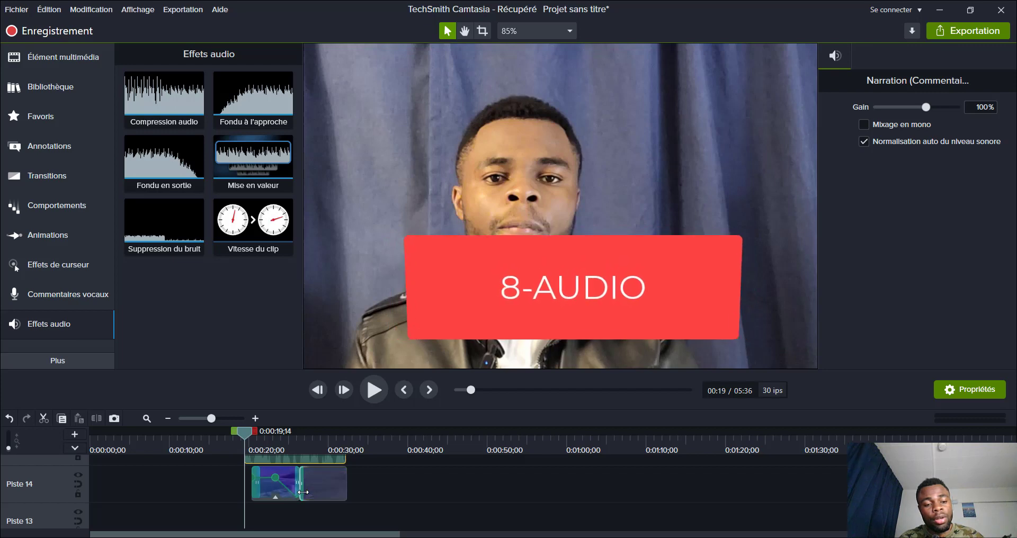
click(227, 419)
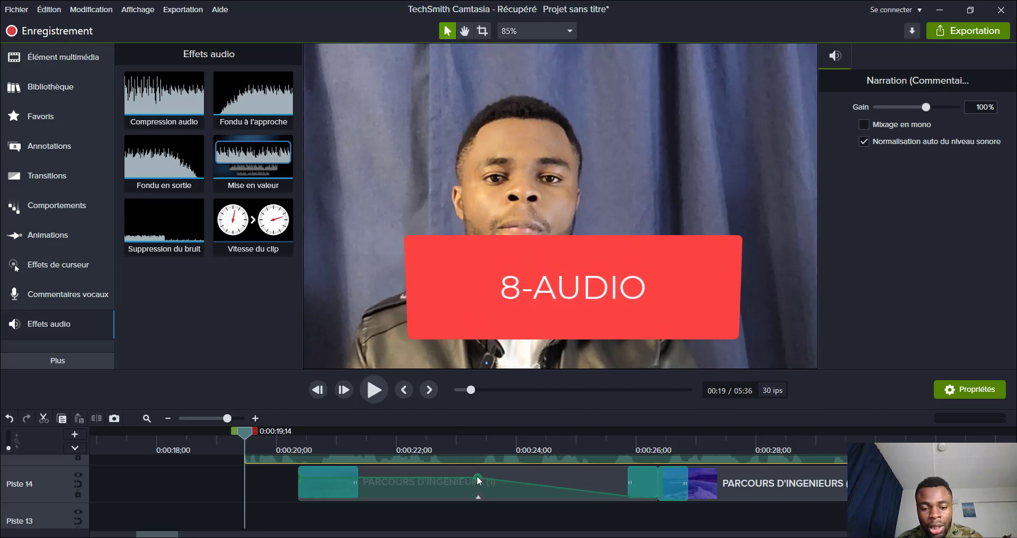
drag(476, 478, 473, 488)
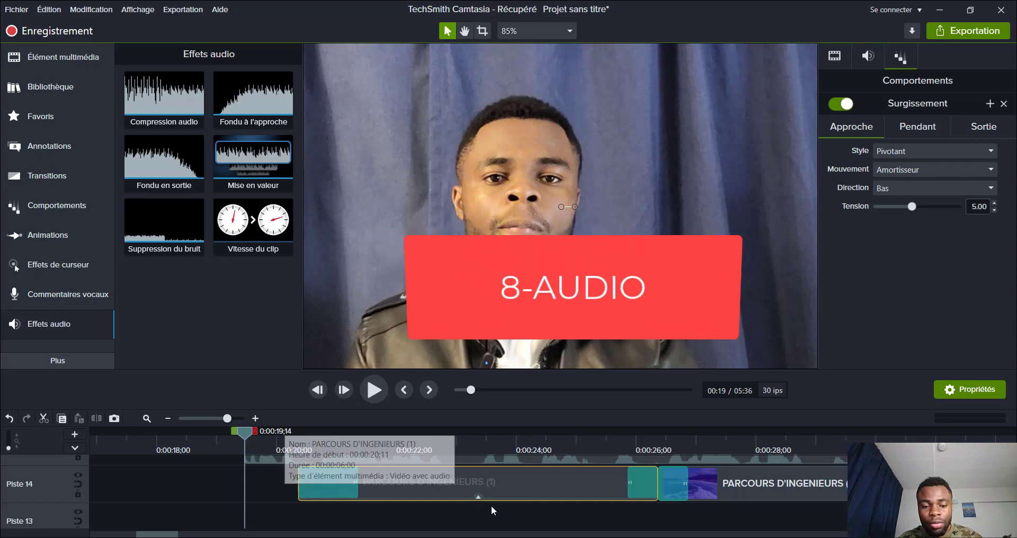
Step: Place electric-throne.mp3 on Piste 16 just after the playhead, above the narration, and lower its volume close to the minimum
scroll(560, 487, up, 1)
scroll(558, 484, up, 1)
scroll(550, 484, down, 2)
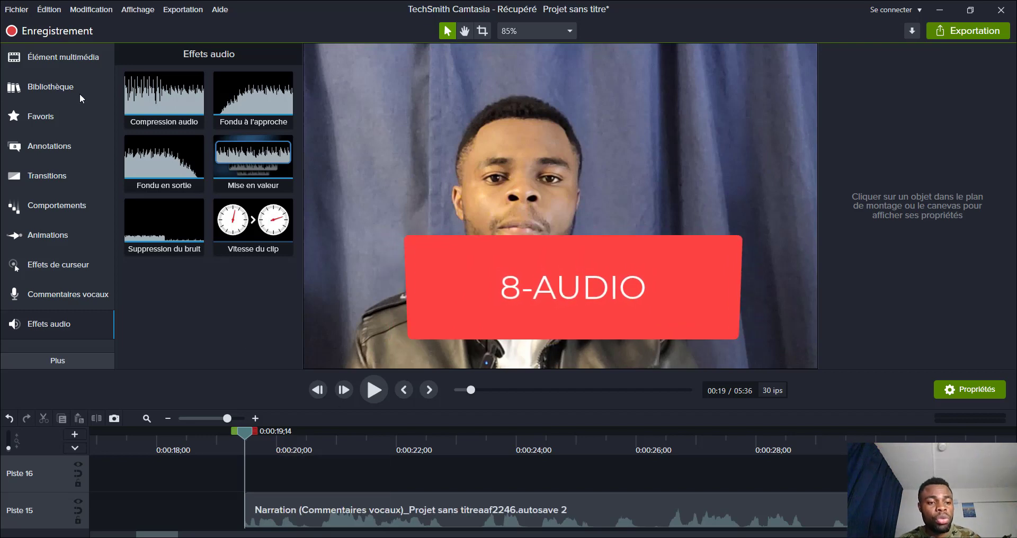
click(51, 59)
scroll(157, 252, down, 3)
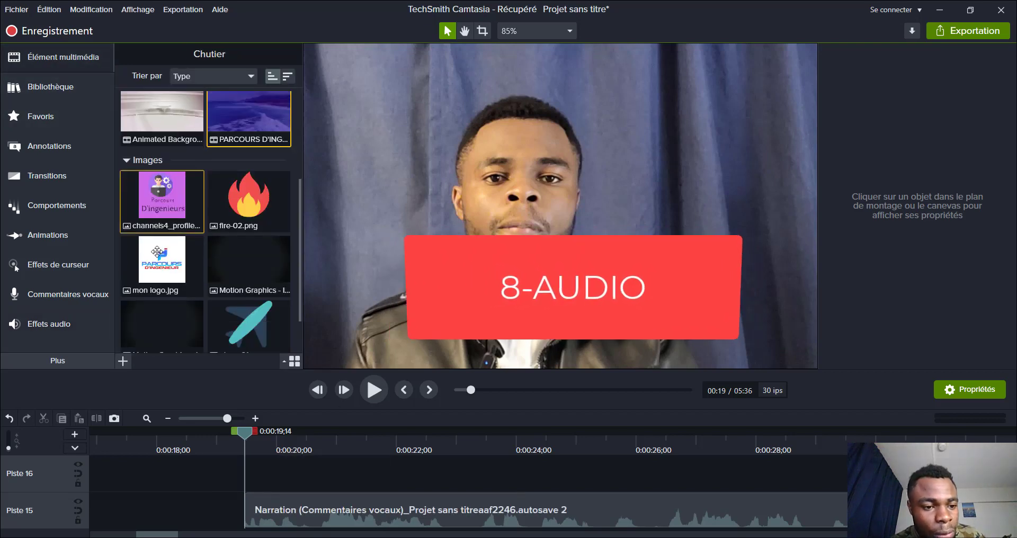
scroll(157, 252, down, 5)
drag(162, 294, 298, 462)
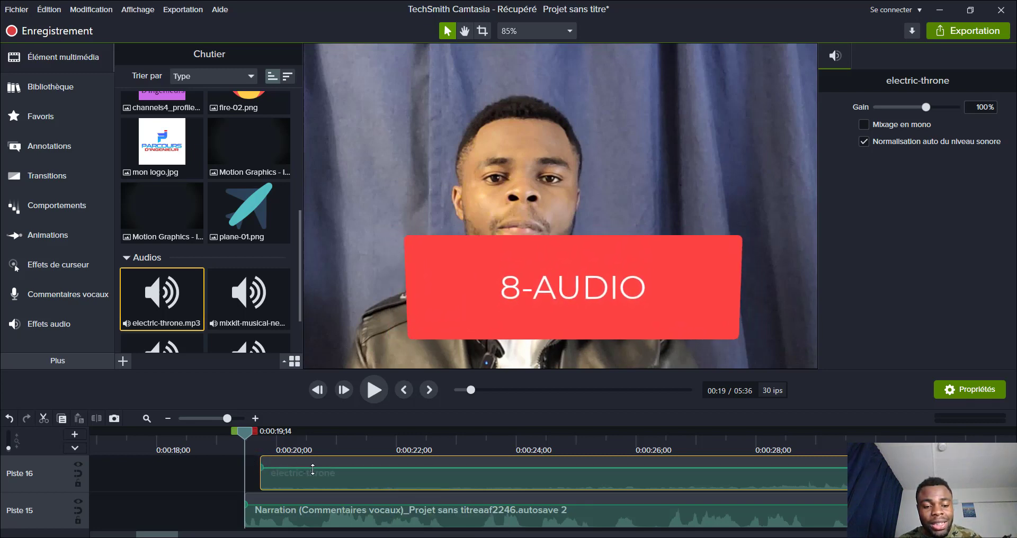
mouse_move(316, 468)
mouse_down()
mouse_move(317, 484)
mouse_move(325, 459)
mouse_move(323, 482)
mouse_up()
scroll(318, 494, down, 1)
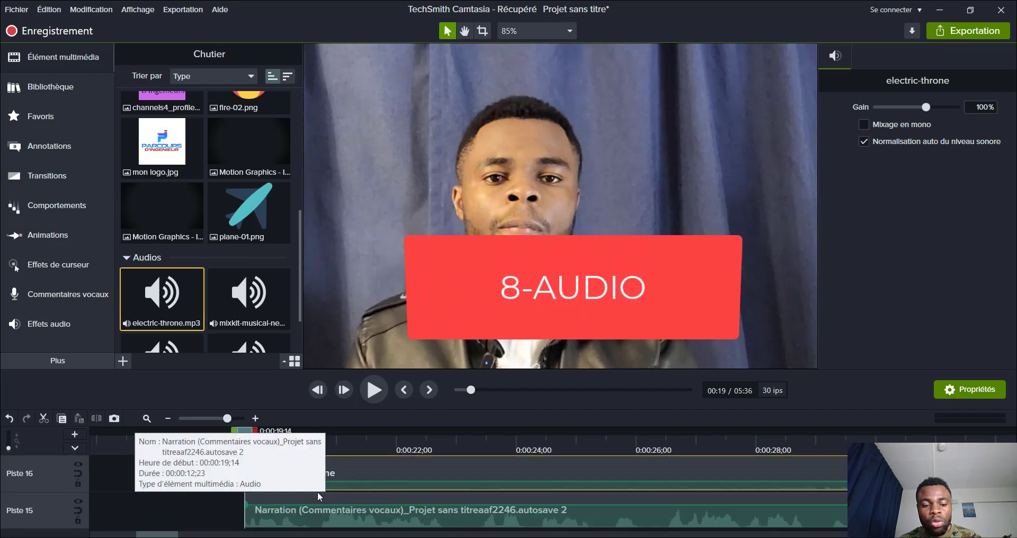
Step: Raise the volume of the narration clip on Piste 15 to about 320%
scroll(296, 508, up, 1)
click(289, 514)
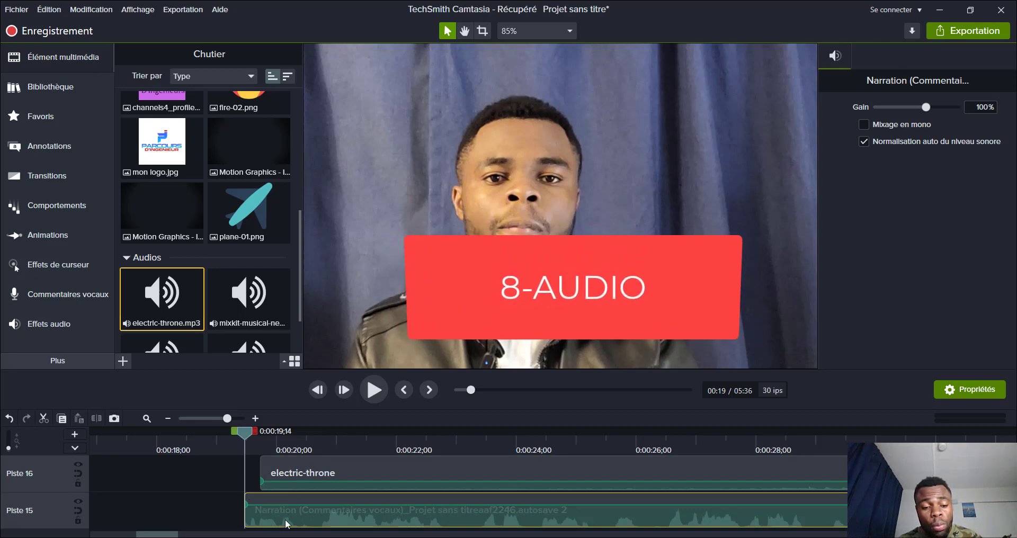
click(313, 483)
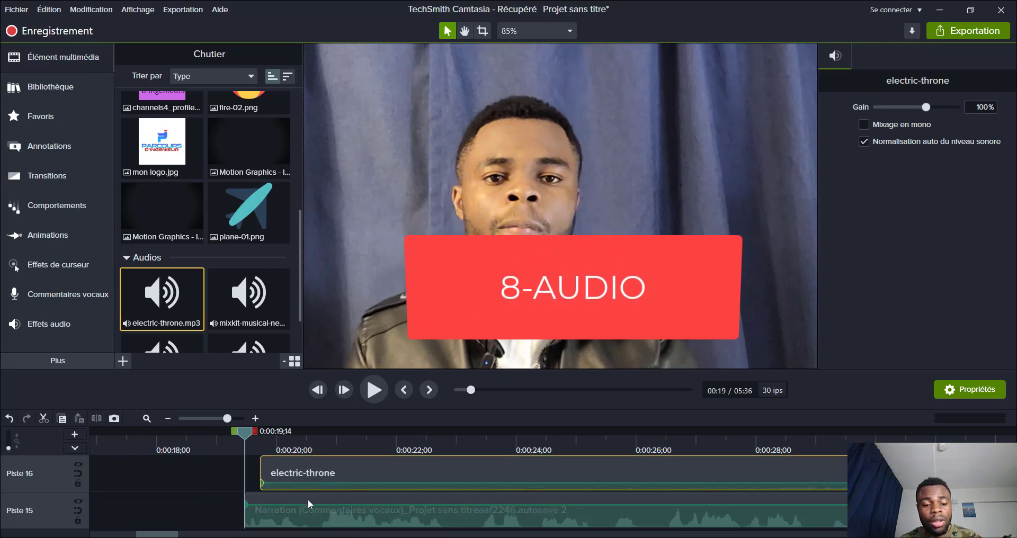
drag(309, 506, 313, 498)
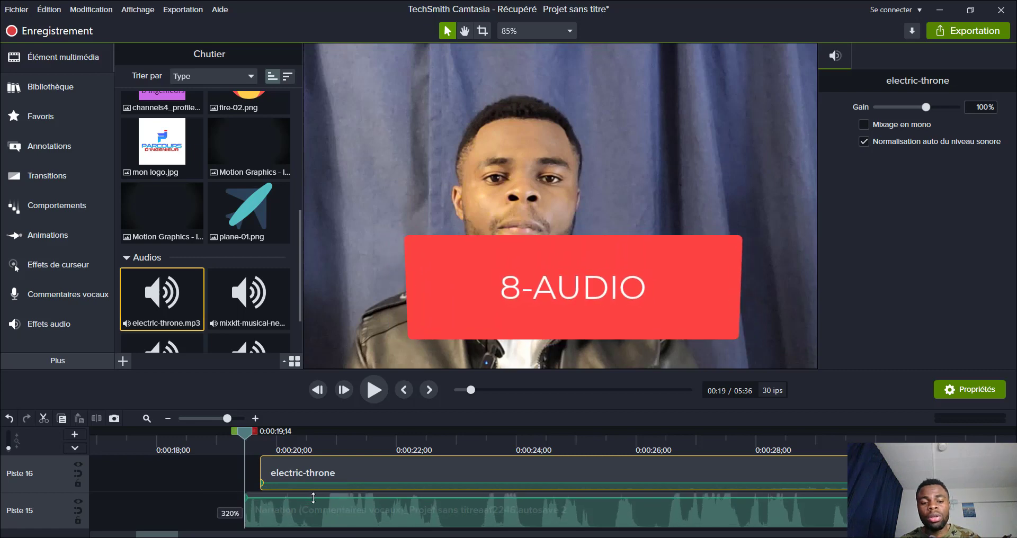
click(341, 502)
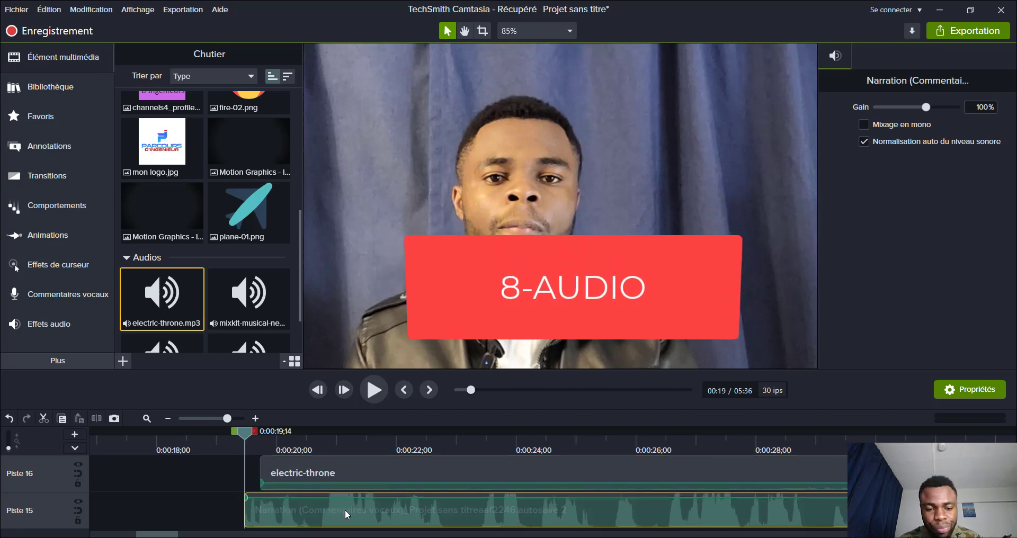
Step: Add audio points to electric-throne at about 21.6 and 23 seconds, raising the first to about 386% and lowering the second near the minimum
right_click(390, 466)
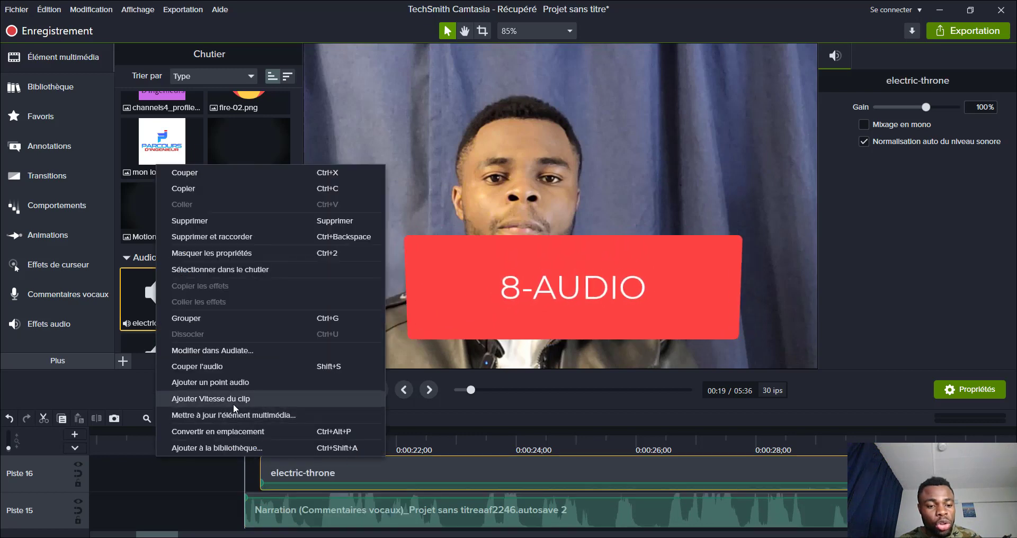
click(210, 385)
drag(390, 481, 392, 466)
right_click(475, 476)
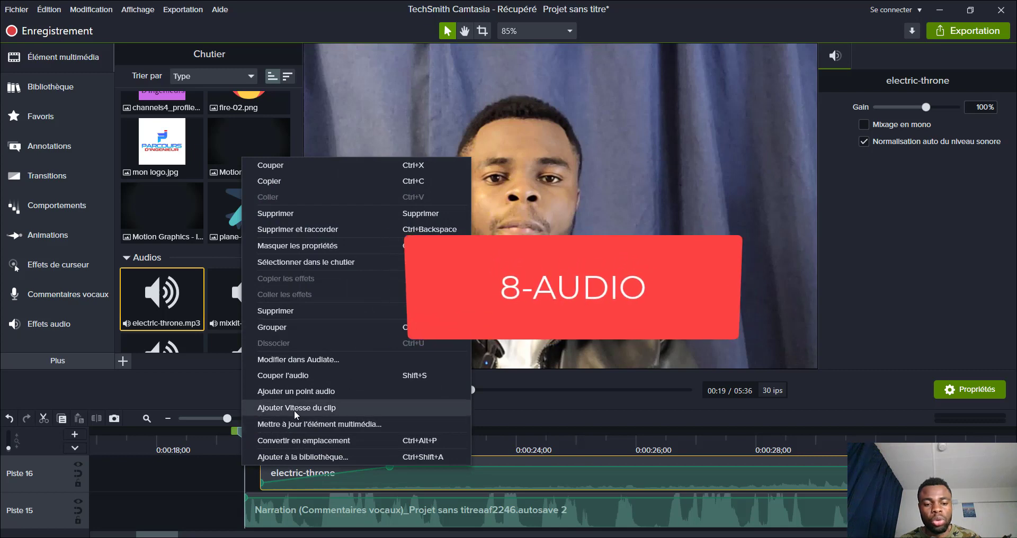
click(304, 391)
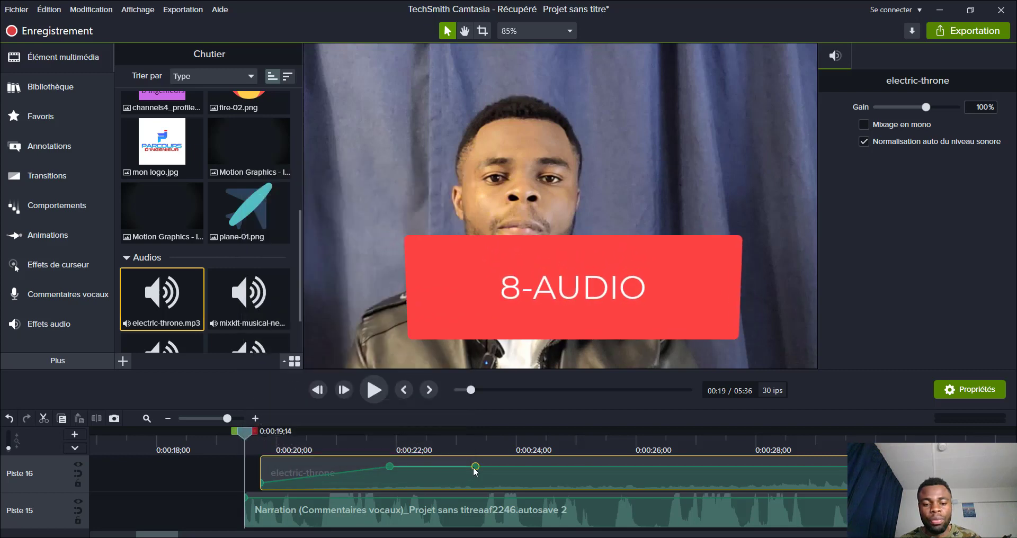
drag(475, 470, 480, 491)
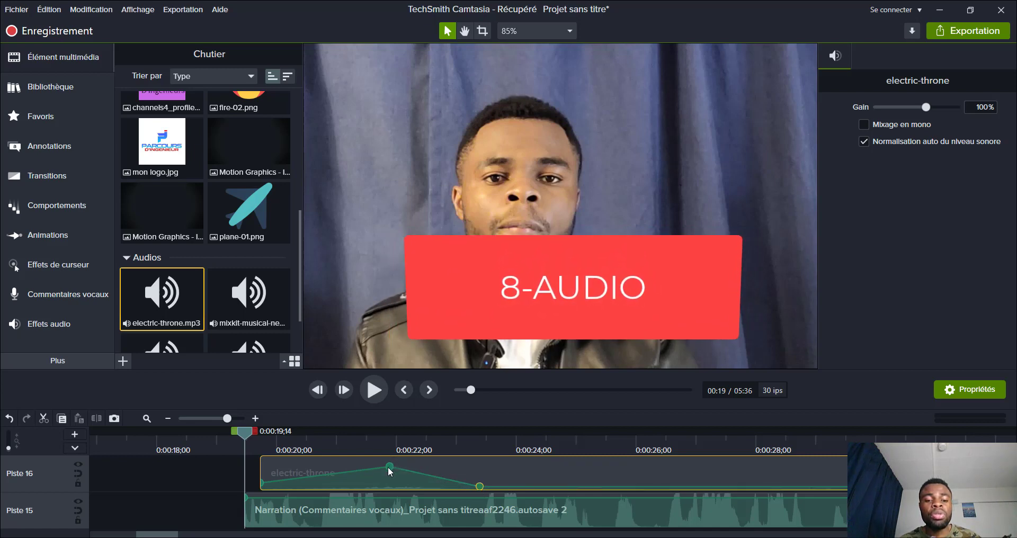
drag(388, 466, 394, 461)
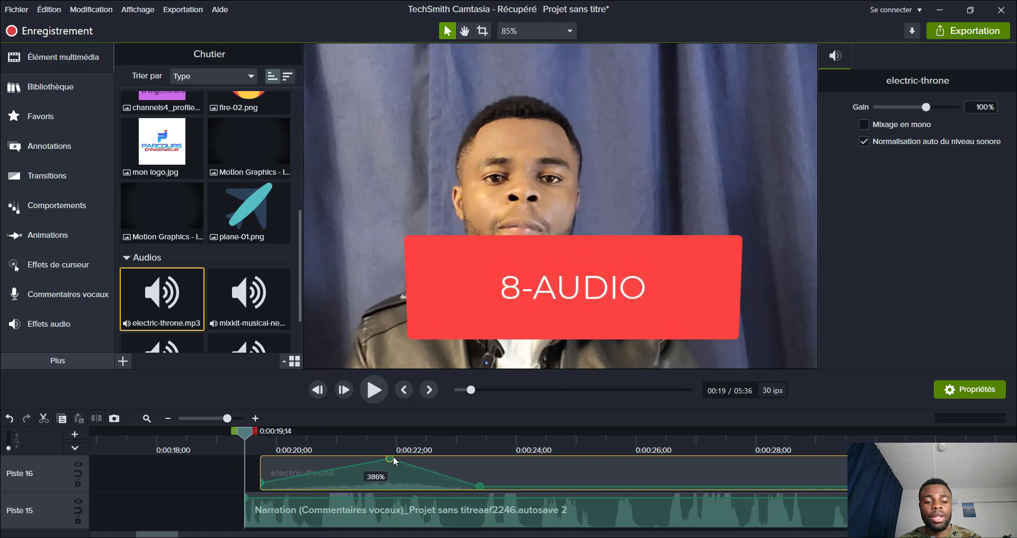
Step: Add audio points to the Piste 15 narration at about 21.5 and 23.2 seconds, lowering the first and raising the second, and play the mix
right_click(386, 513)
click(242, 433)
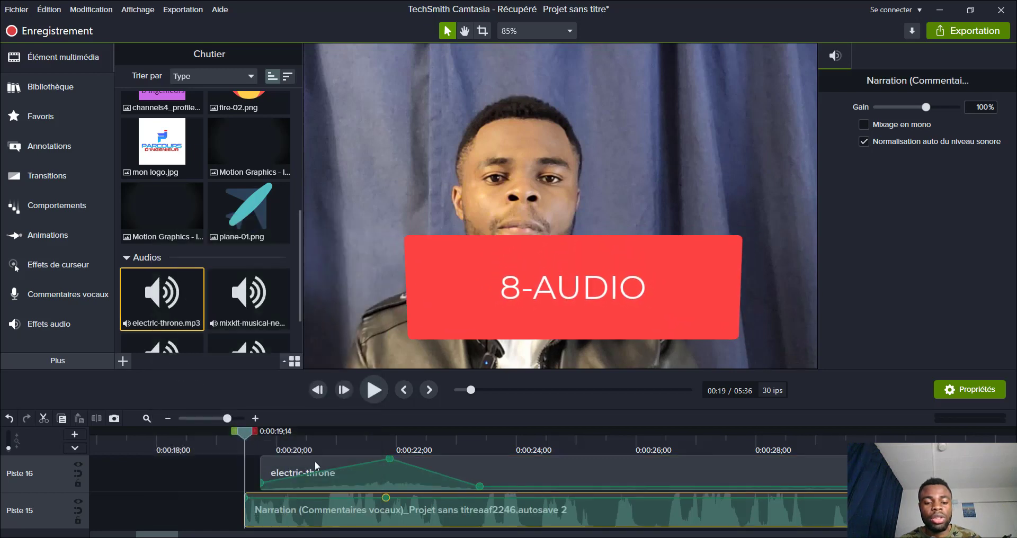
drag(385, 498, 376, 527)
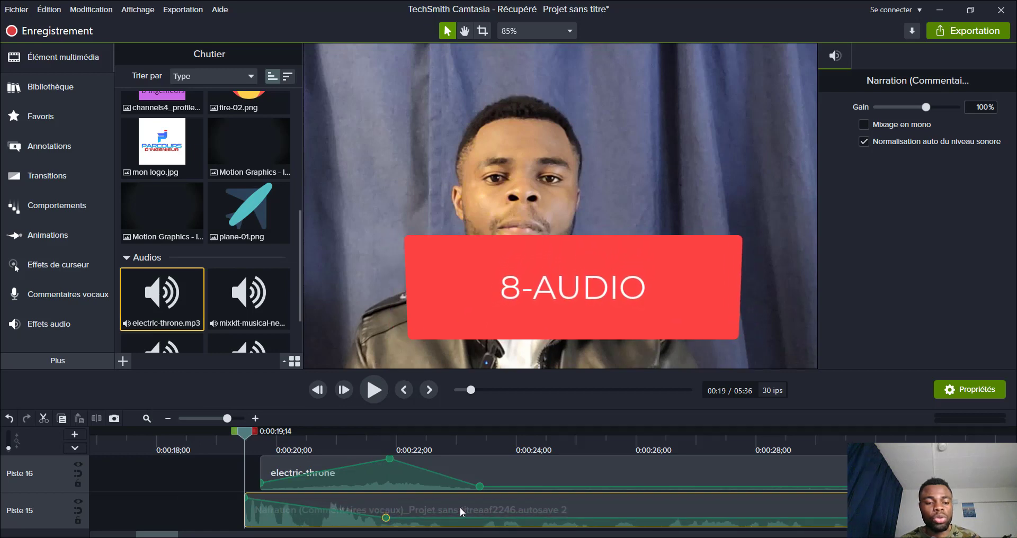
right_click(460, 506)
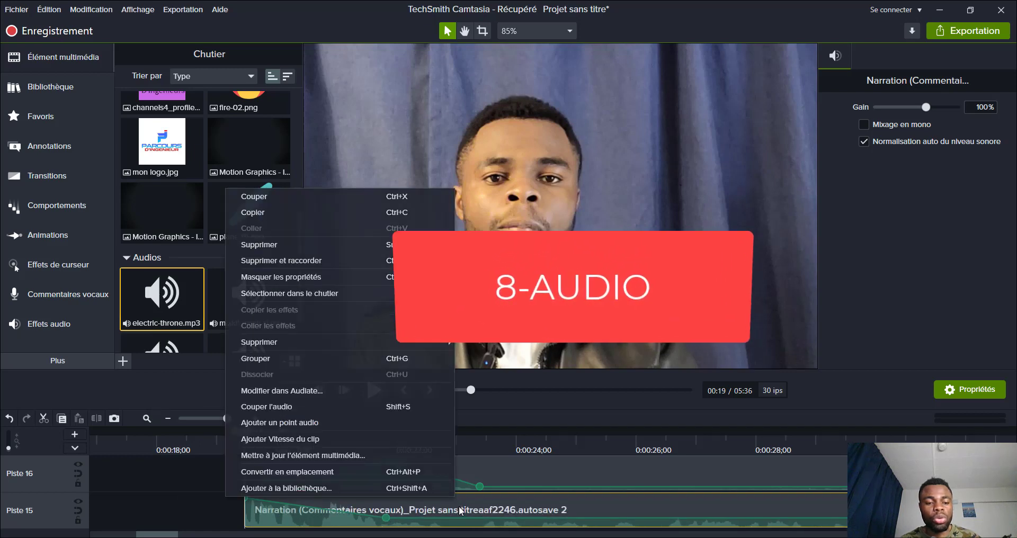
click(285, 423)
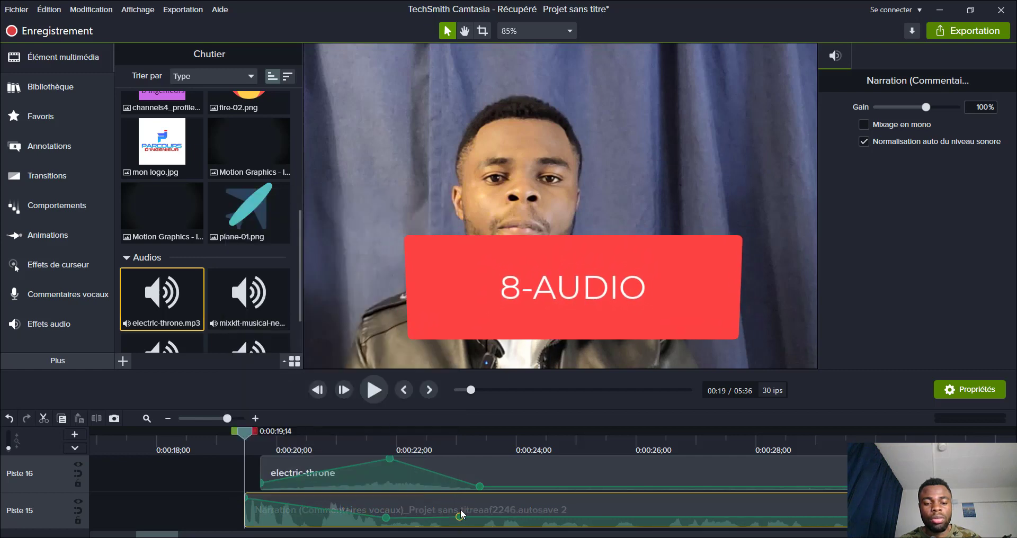
drag(460, 515, 484, 499)
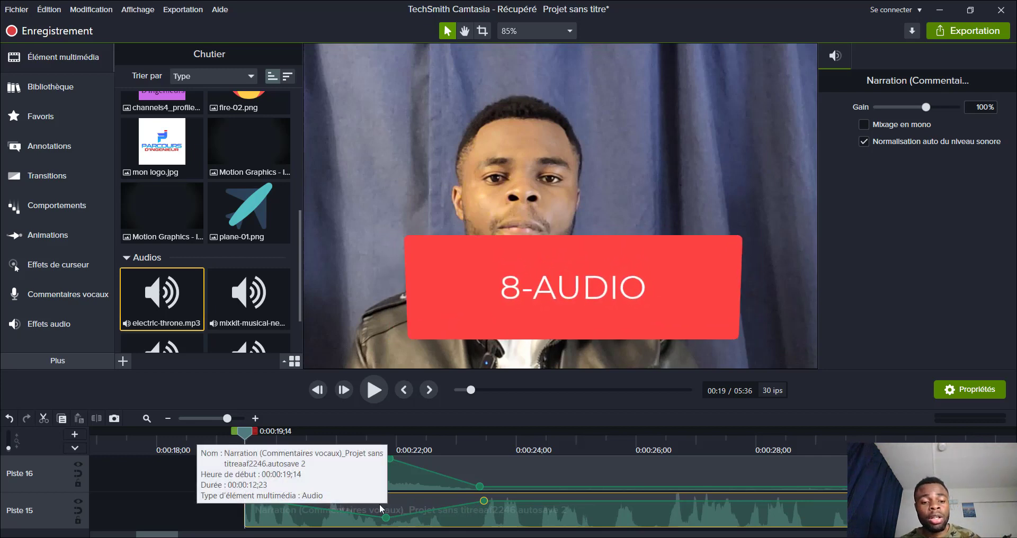
click(373, 393)
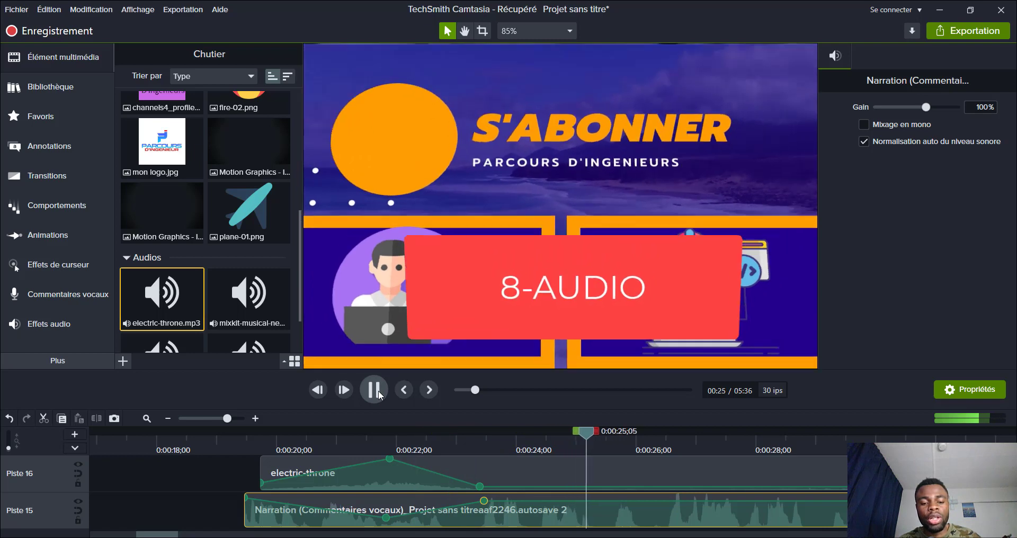
click(379, 394)
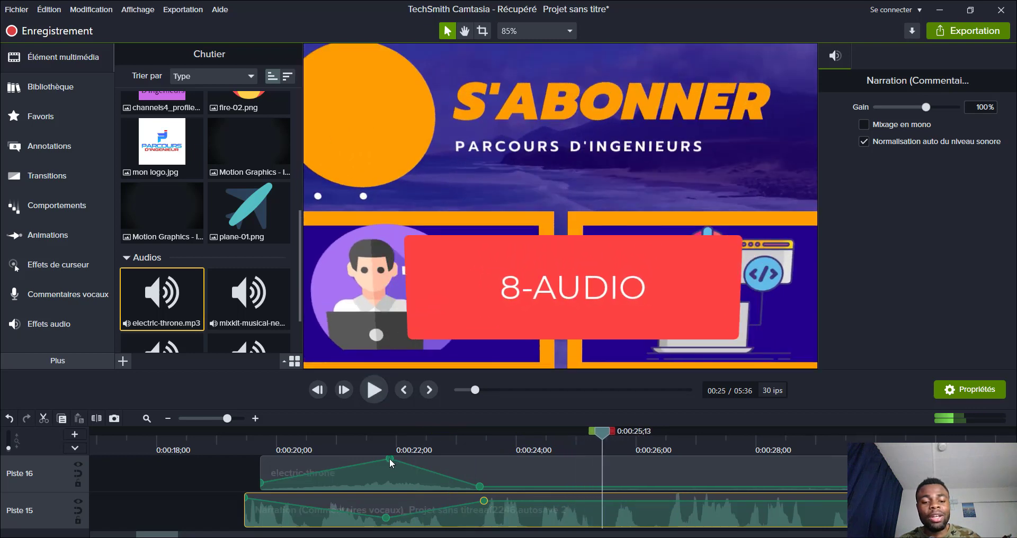
Step: Add a clip speed to electric-throne on Piste 16, set it to 2.00x and play back the result
click(389, 458)
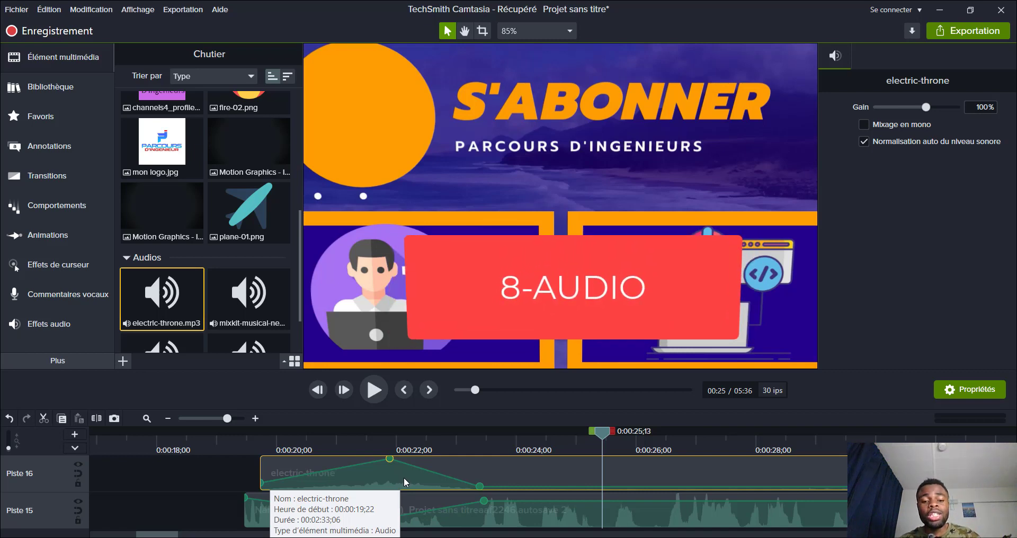
right_click(441, 482)
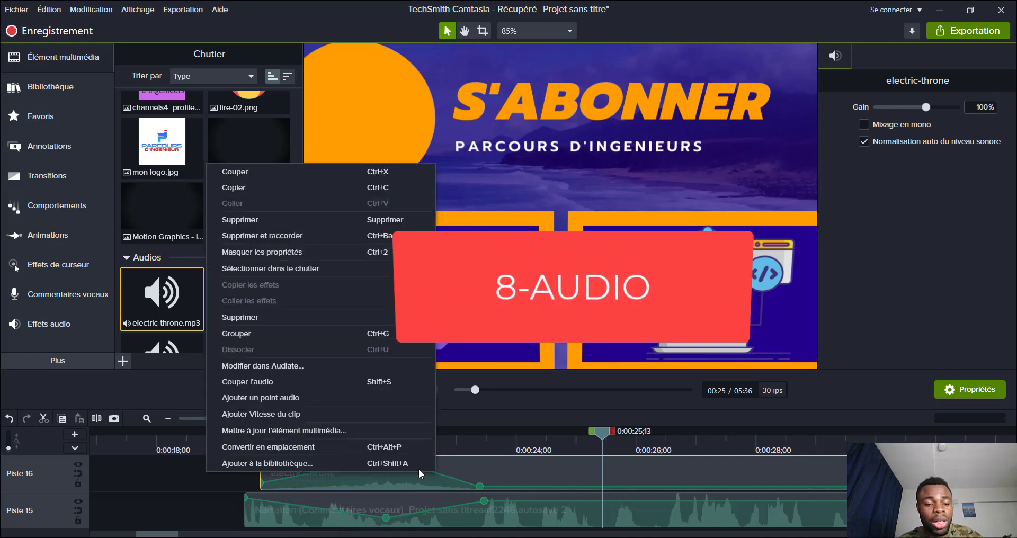
click(287, 414)
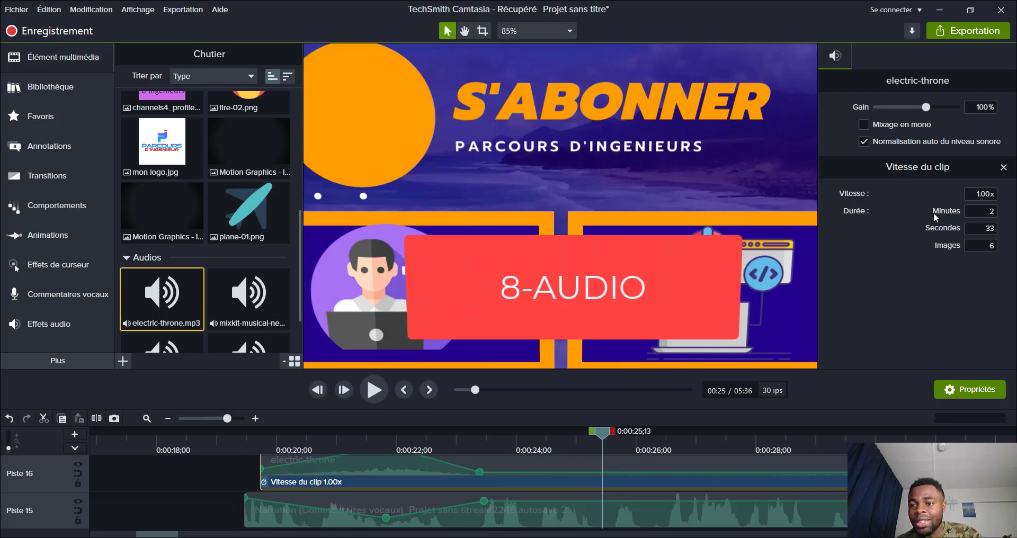
click(980, 195)
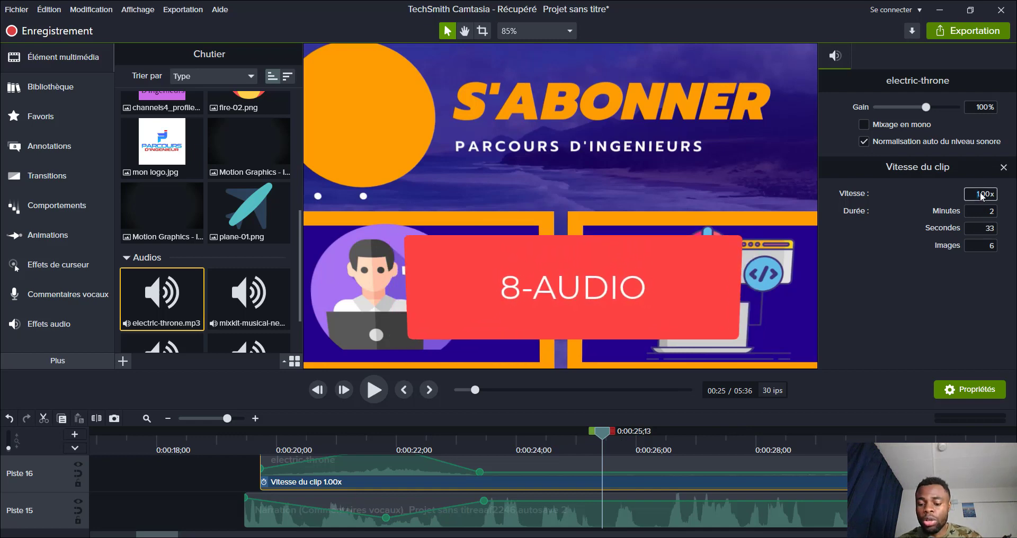
key(BackSpace)
text(2)
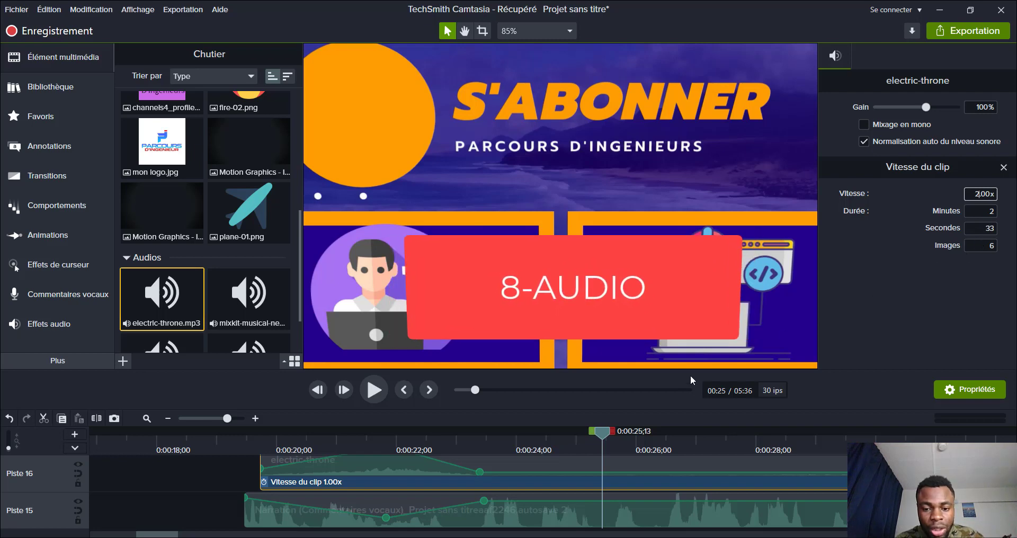
drag(597, 434, 269, 466)
key(space)
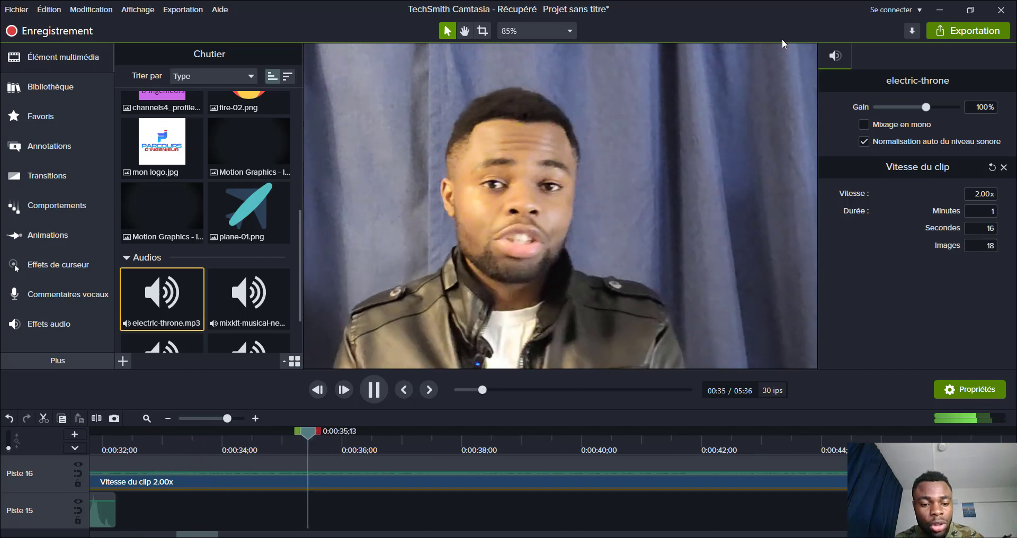
click(375, 390)
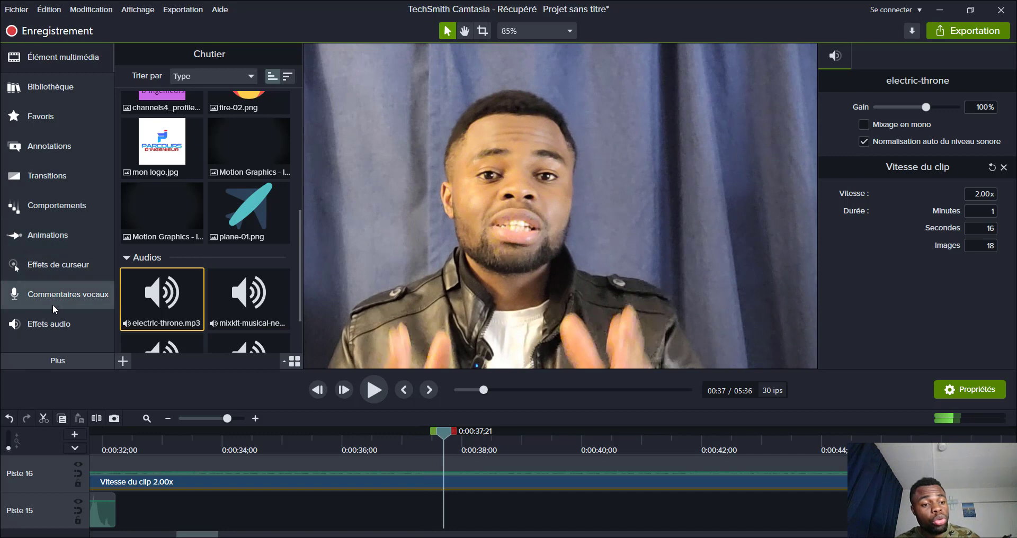
Step: Apply the Suppression couleur visual effect to the 20230505_190429 video clip
click(55, 357)
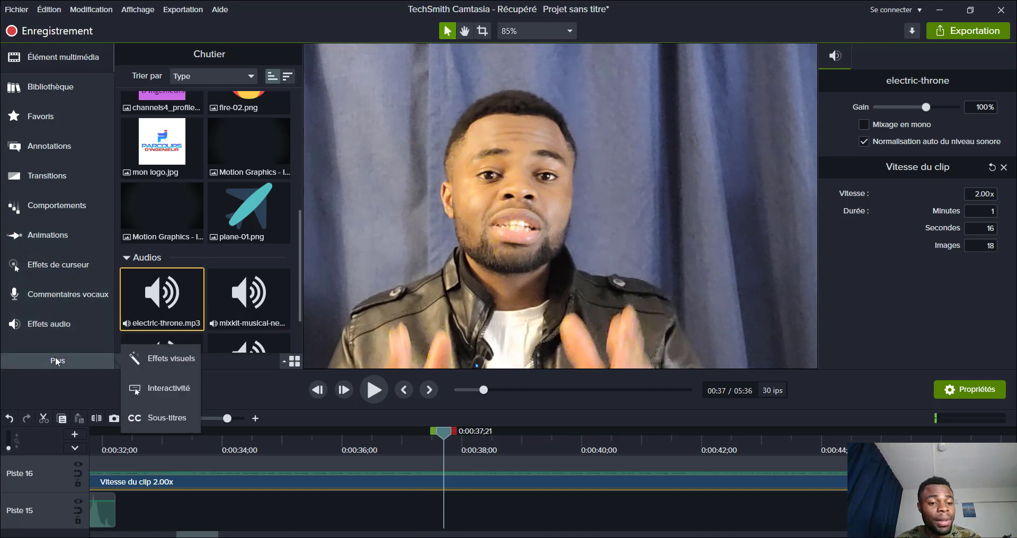
click(164, 356)
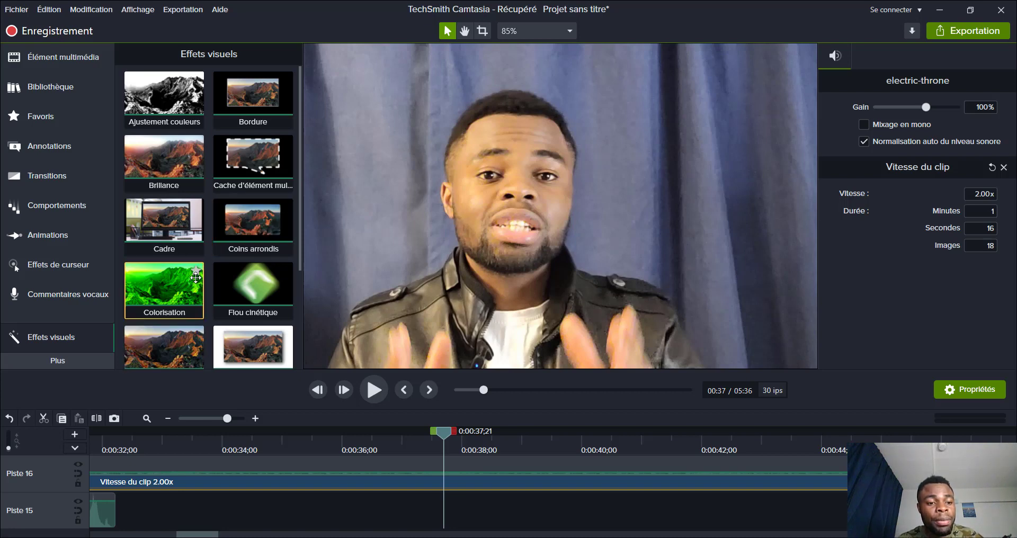
scroll(197, 277, down, 2)
scroll(197, 277, down, 1)
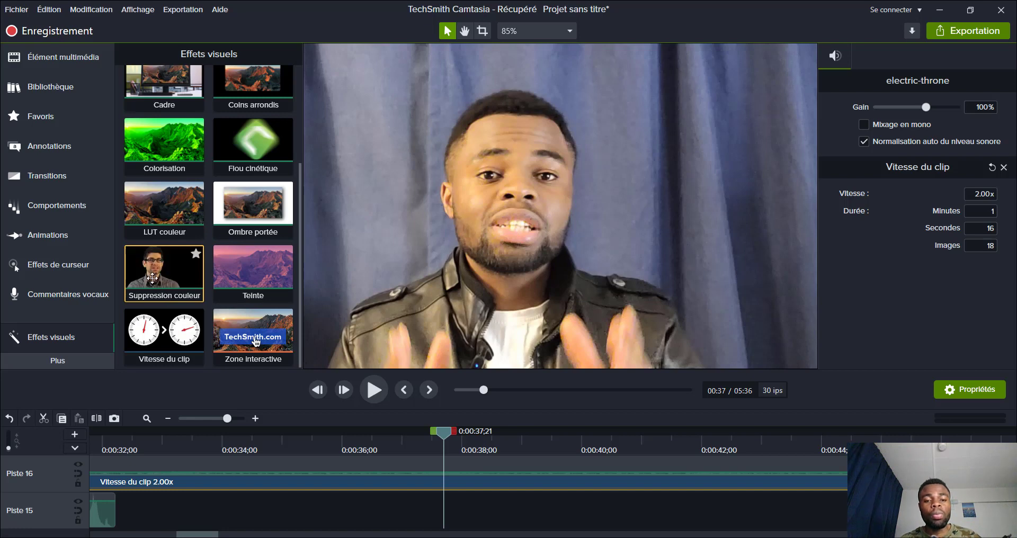
drag(152, 278, 482, 205)
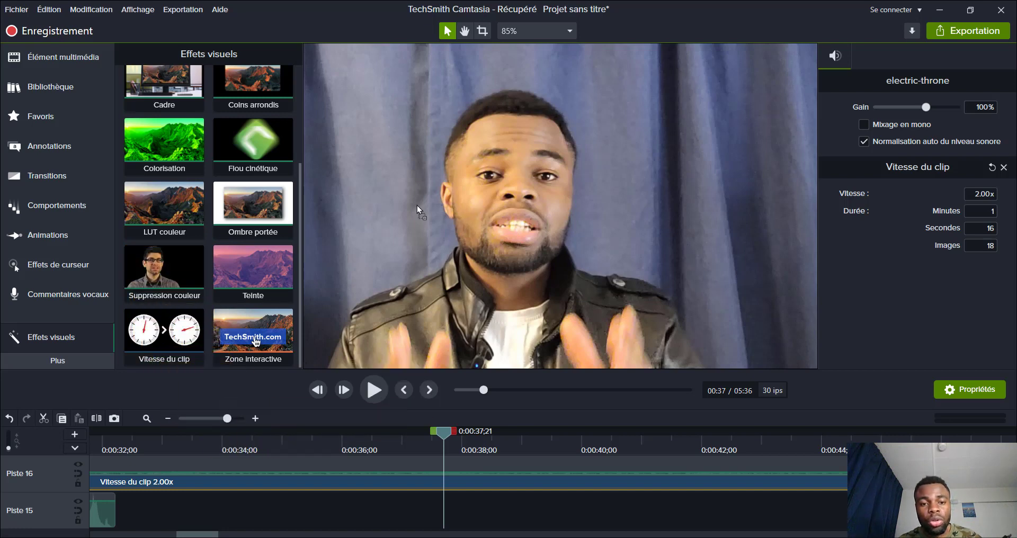
drag(417, 205, 417, 205)
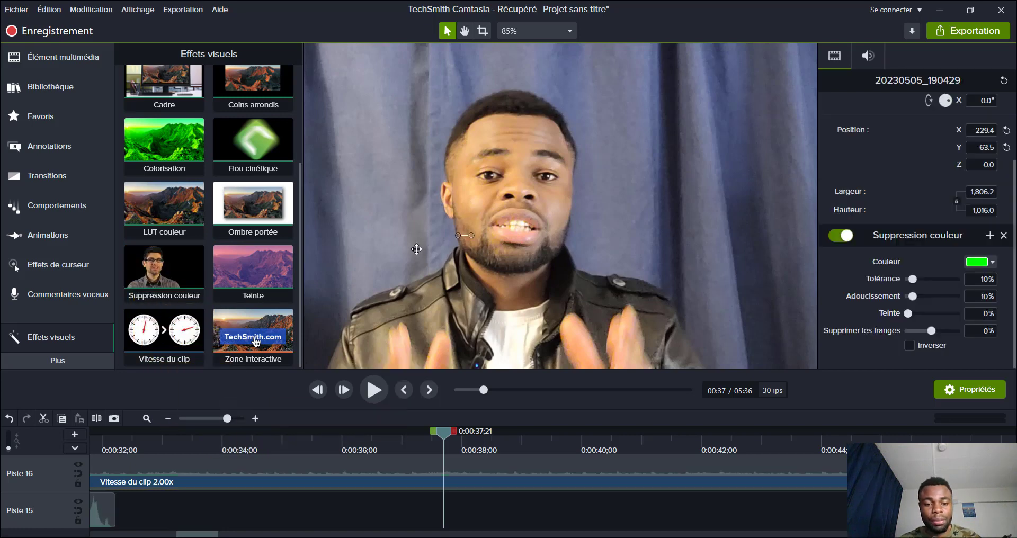
Step: Set the colour removed by the Suppression couleur effect to green #29D829
scroll(435, 472, down, 5)
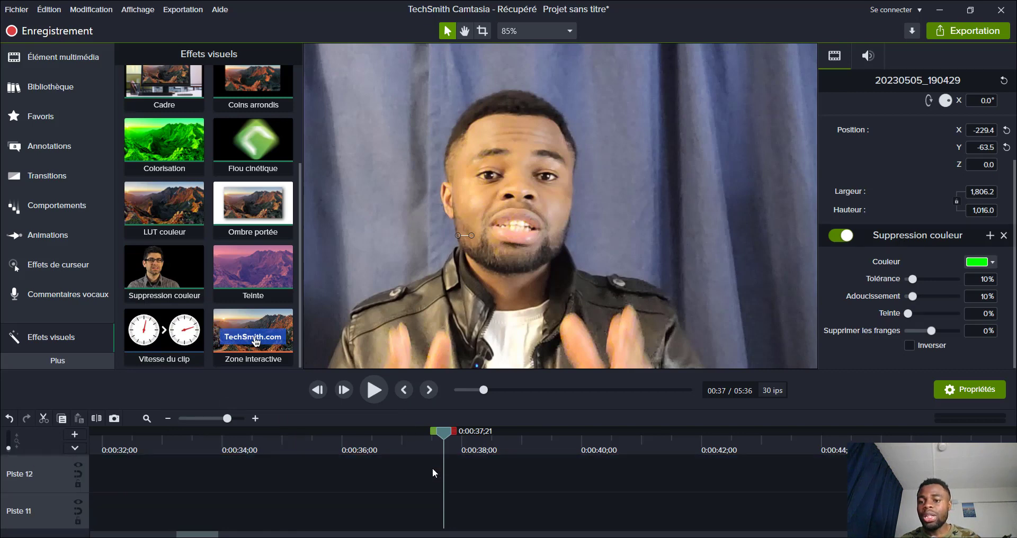
click(978, 264)
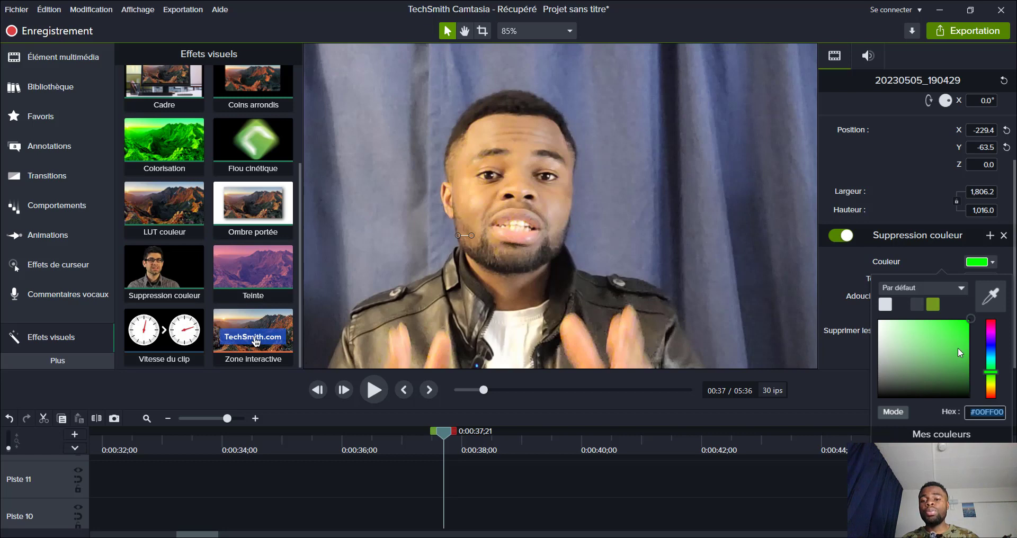
click(953, 330)
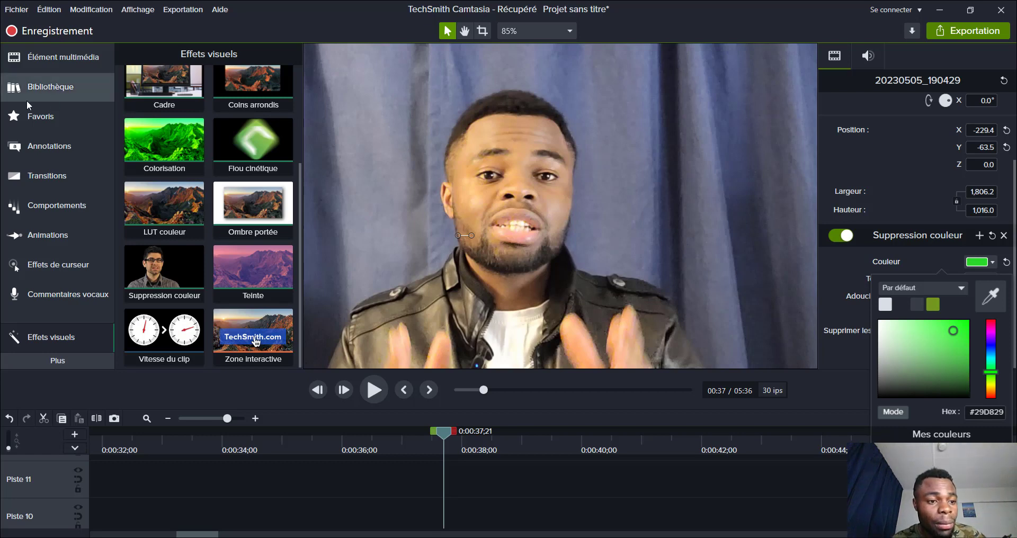
Step: Examine the Camtasia 2021 library folders, the available visual effects and the additional tool categories
click(48, 87)
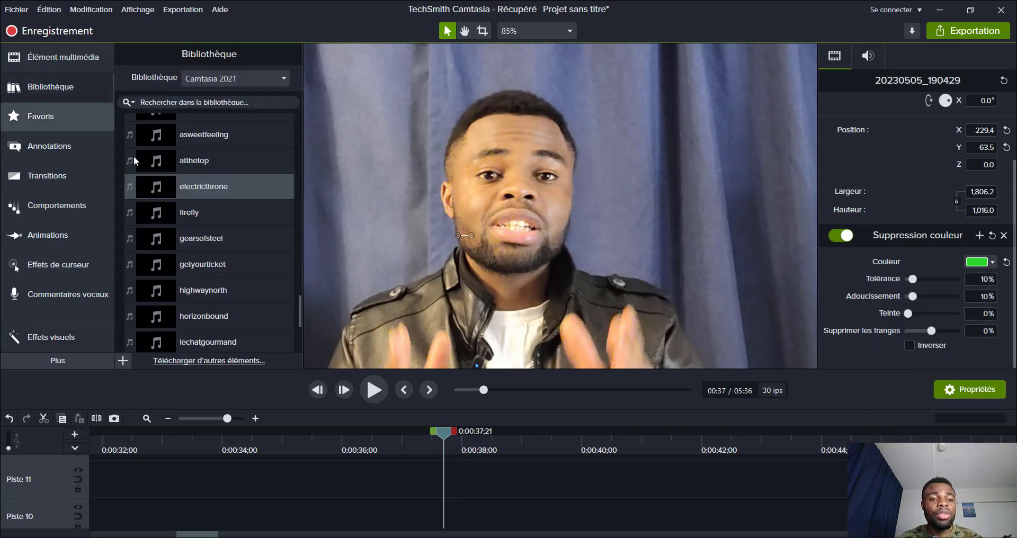
scroll(222, 143, up, 3)
scroll(228, 139, up, 10)
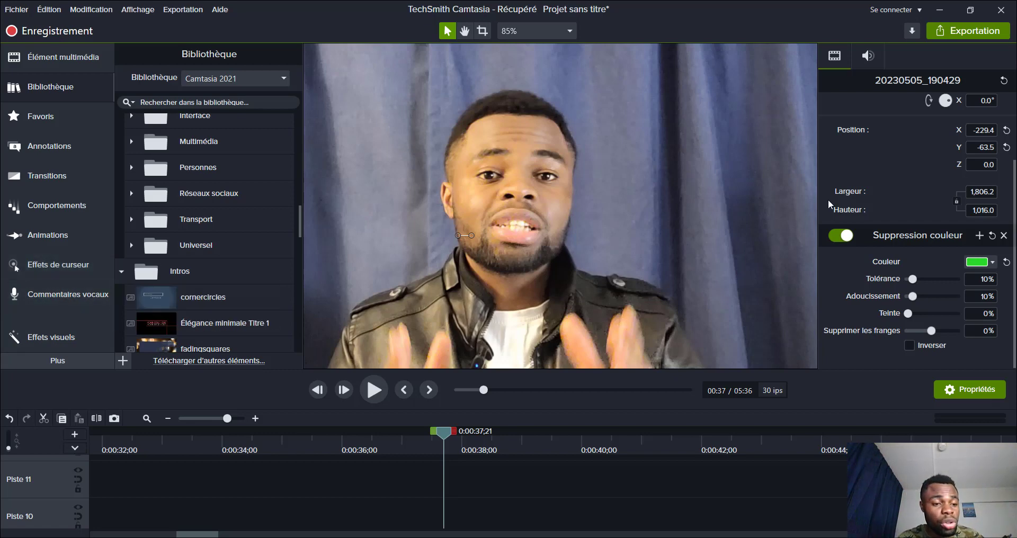
click(56, 341)
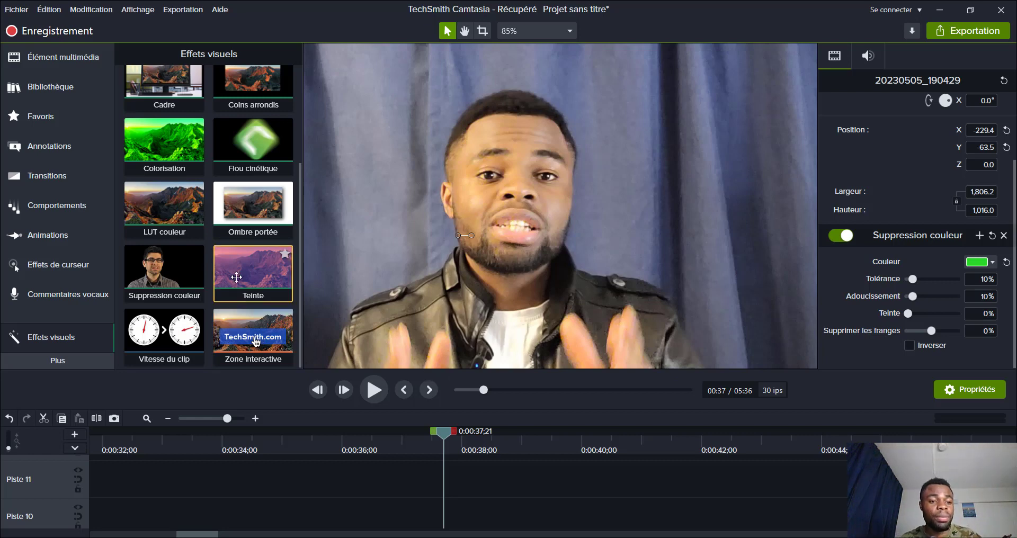
scroll(236, 283, up, 1)
scroll(237, 283, up, 1)
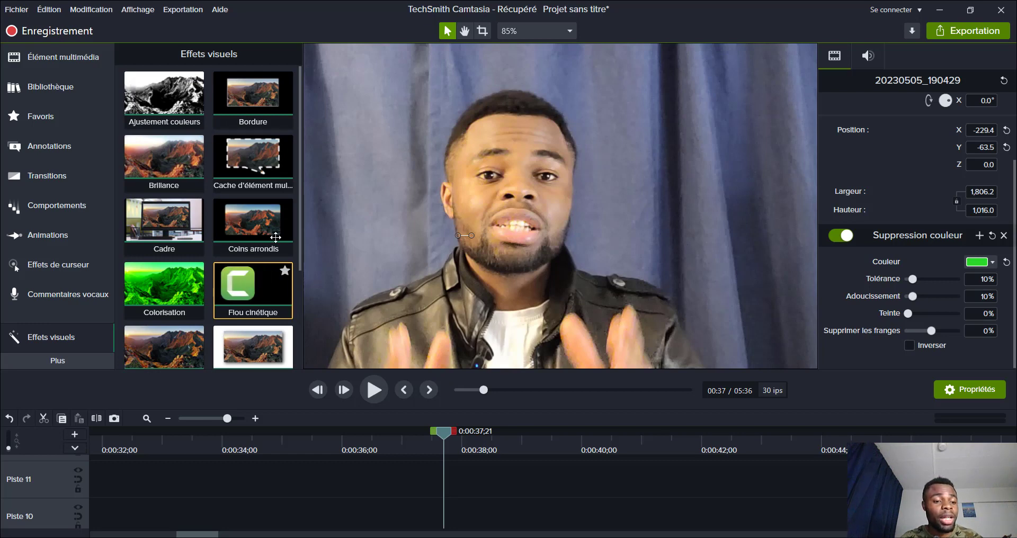
click(43, 336)
click(63, 359)
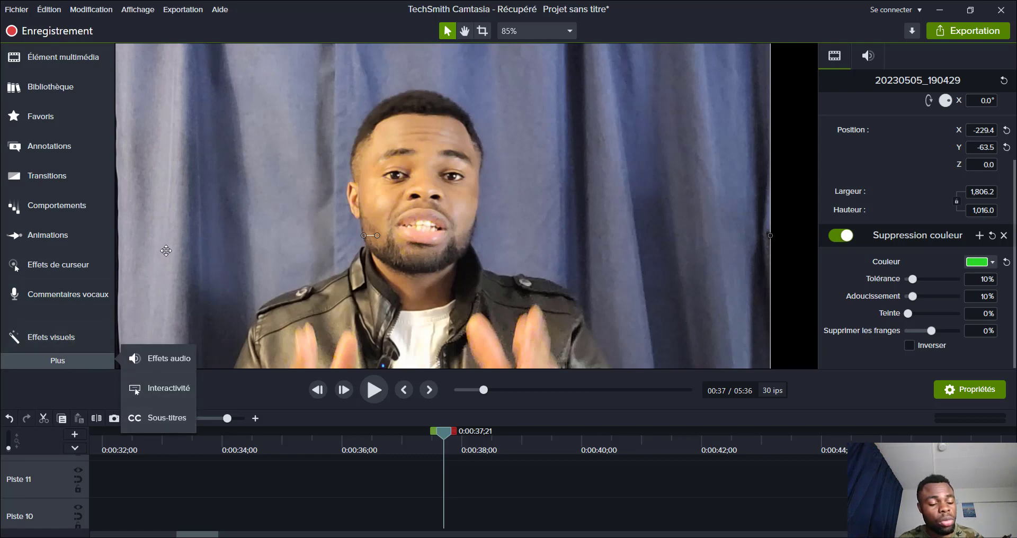
click(204, 267)
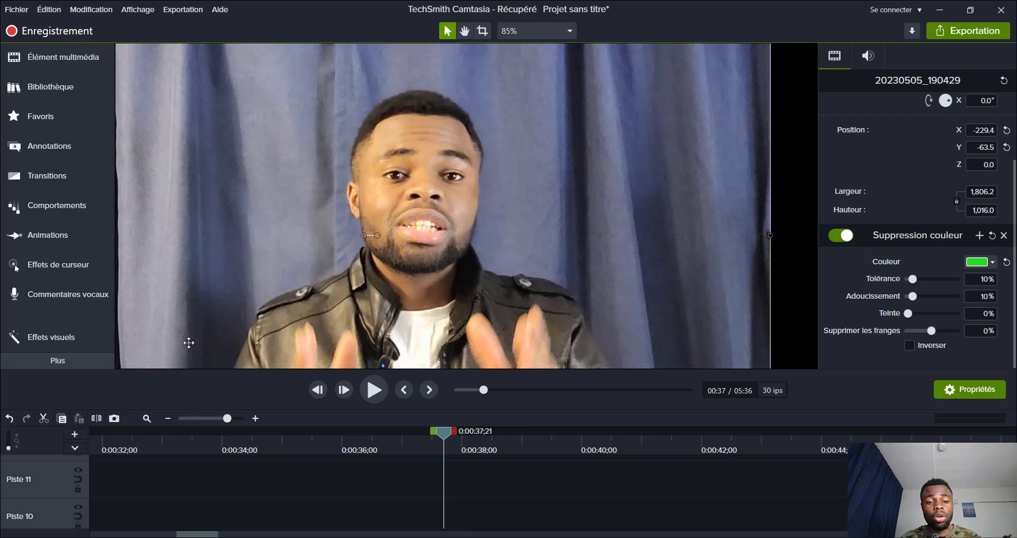
scroll(189, 341, down, 4)
scroll(195, 339, up, 4)
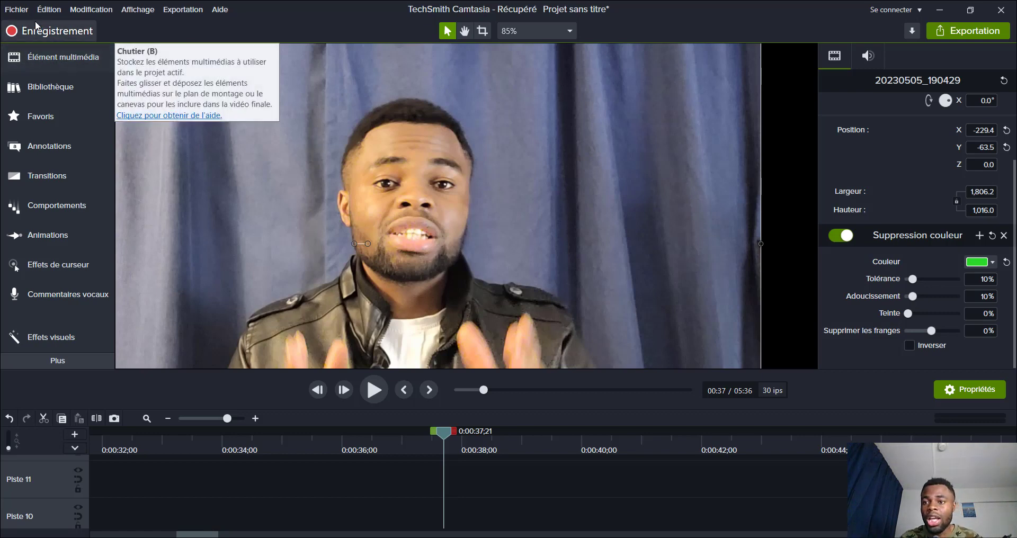
Step: Set up a local file export with custom production settings in MP4 - Smart Player (HTML5) format, keeping the default player and video options
click(956, 32)
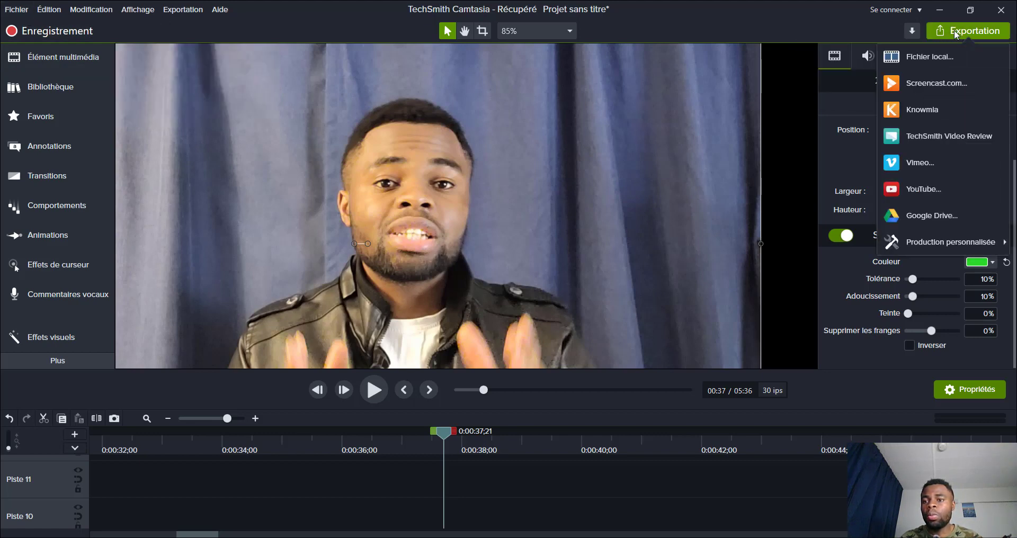
click(915, 58)
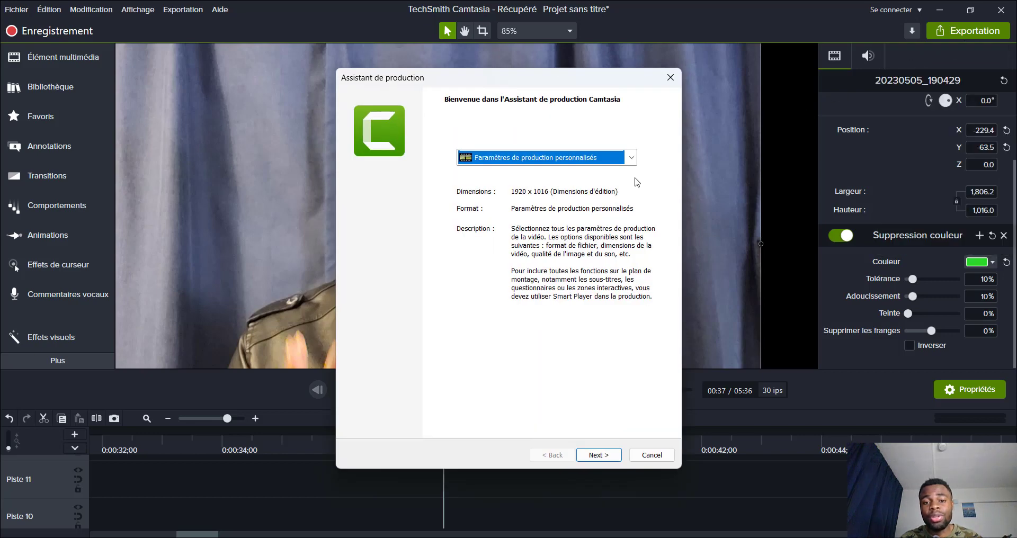
click(604, 456)
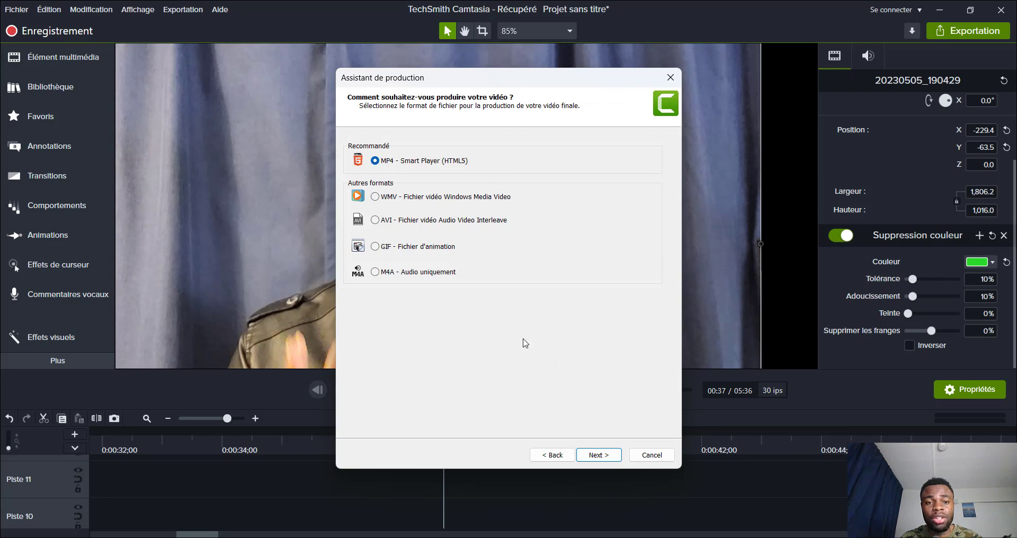
click(597, 457)
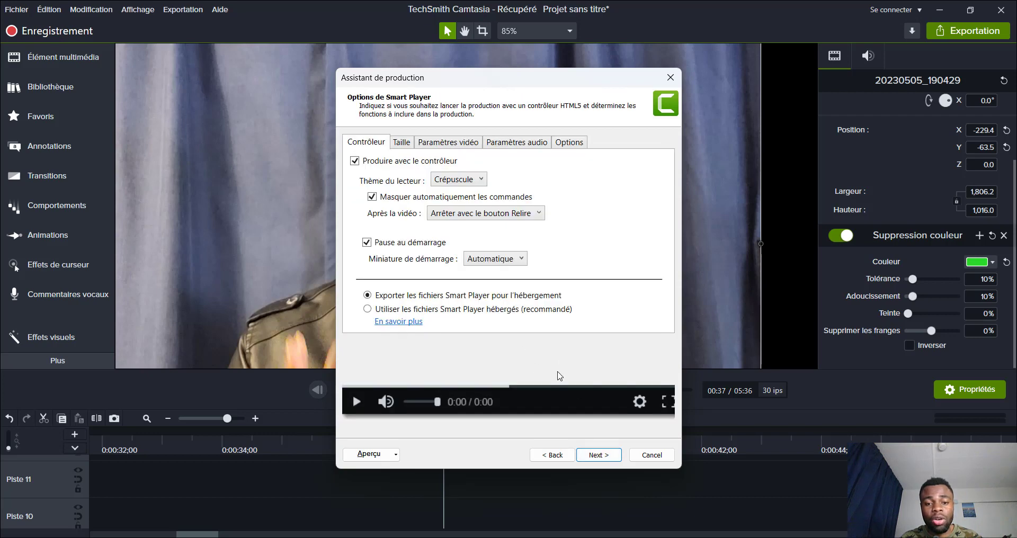
click(600, 458)
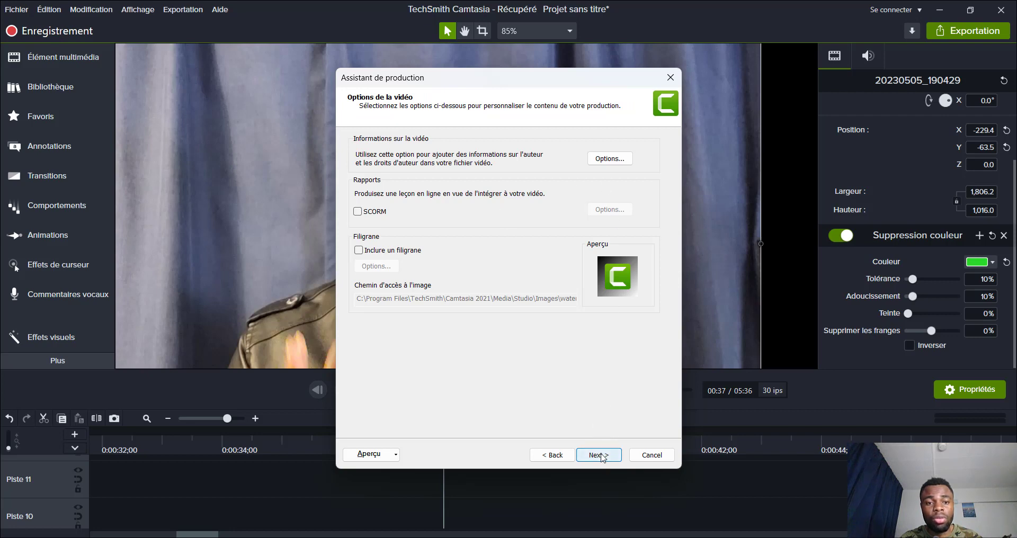
click(602, 458)
Step: Replace the production name with COMMENT PRENDRE
click(466, 171)
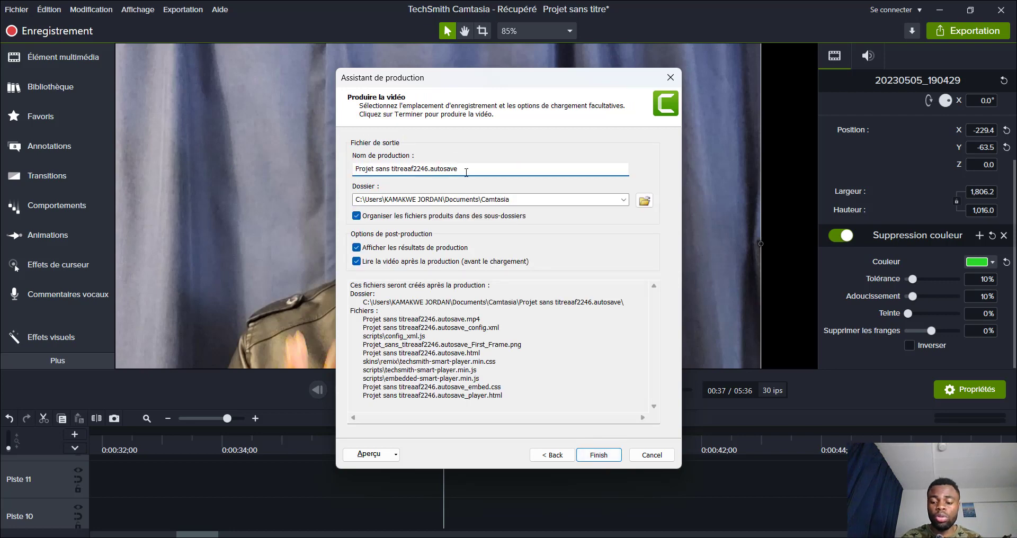
key(BackSpace)
key(BackSpace)
key(BackSpace)
key(BackSpace)
key(BackSpace)
key(BackSpace)
key(BackSpace)
key(BackSpace)
key(BackSpace)
key(BackSpace)
key(BackSpace)
key(BackSpace)
key(BackSpace)
key(BackSpace)
key(BackSpace)
key(BackSpace)
key(BackSpace)
key(BackSpace)
key(BackSpace)
key(BackSpace)
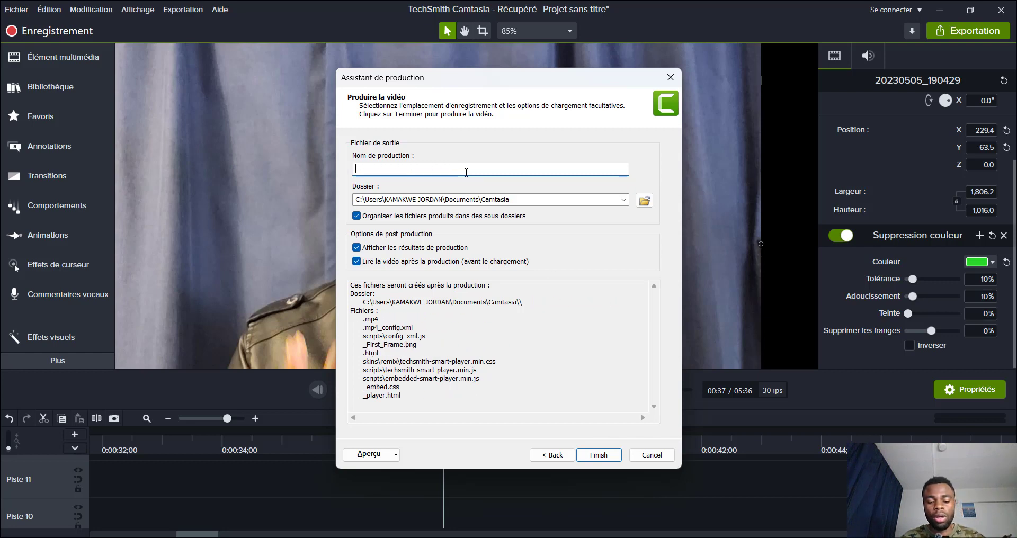
text(COMMEN)
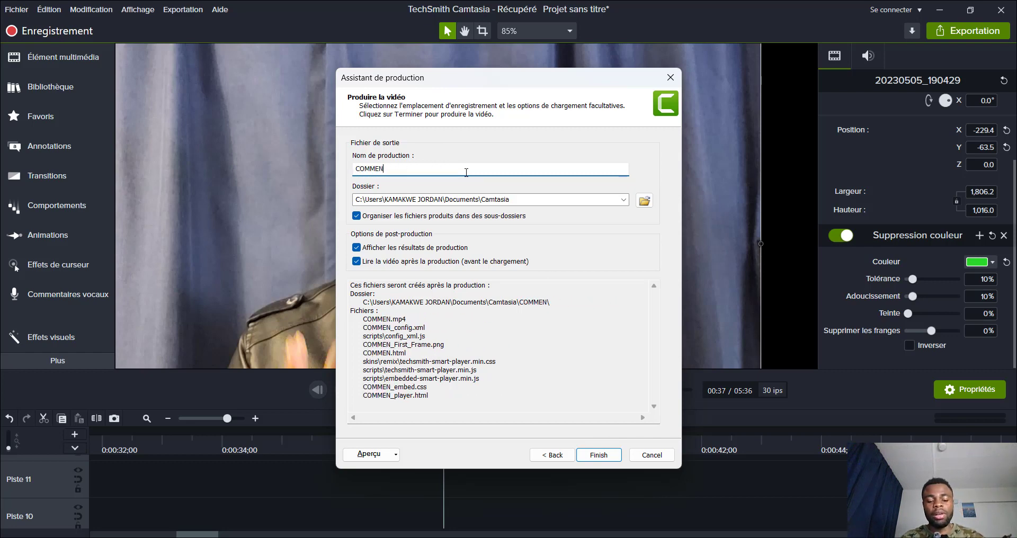
text(T PRENDRE)
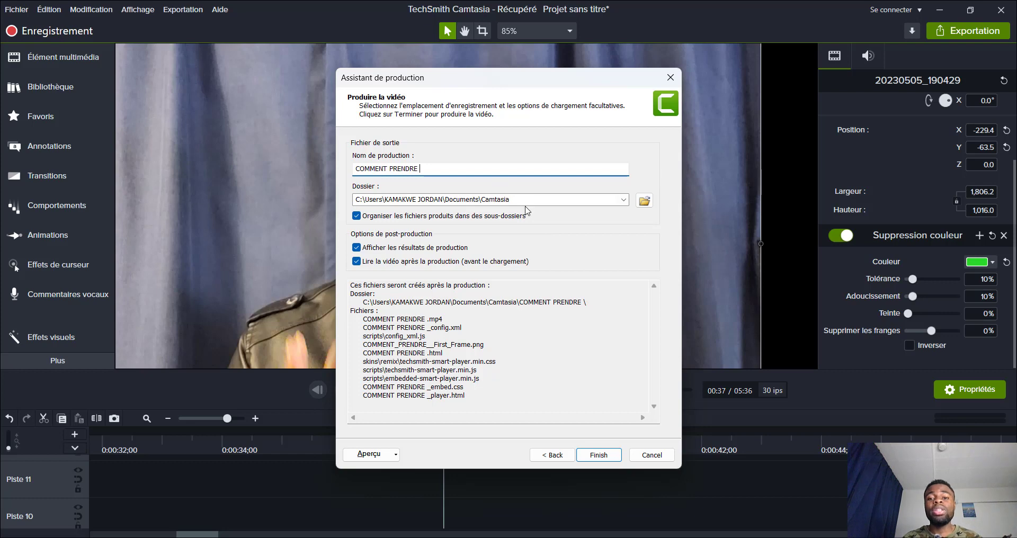
Step: Open the output folder selection, dismiss it and close the production assistant without exporting
click(645, 201)
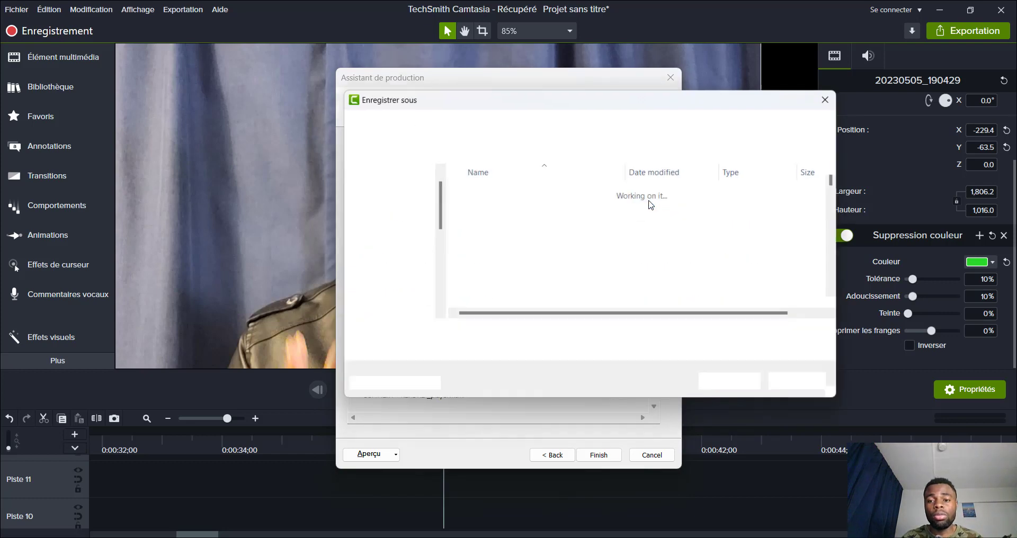
click(830, 98)
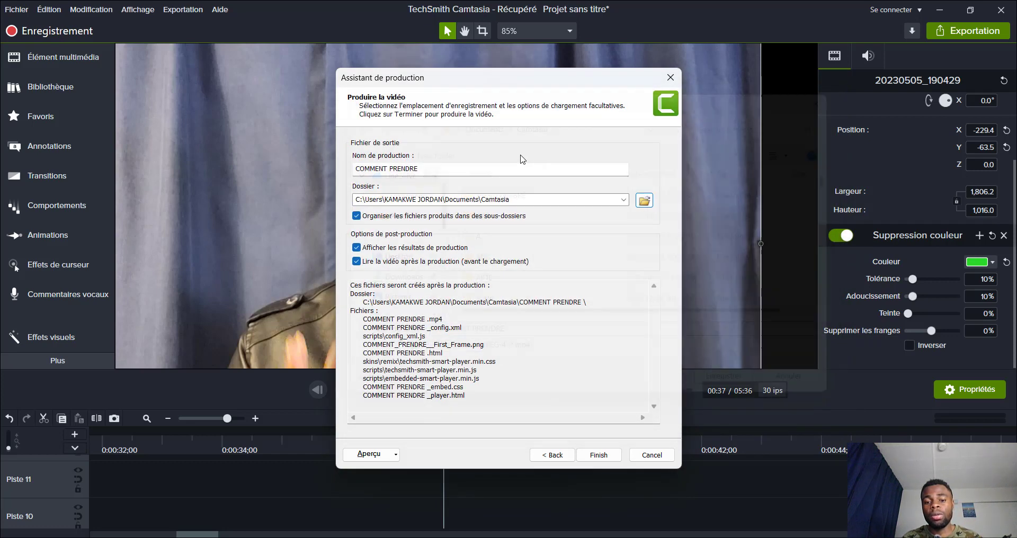
click(670, 78)
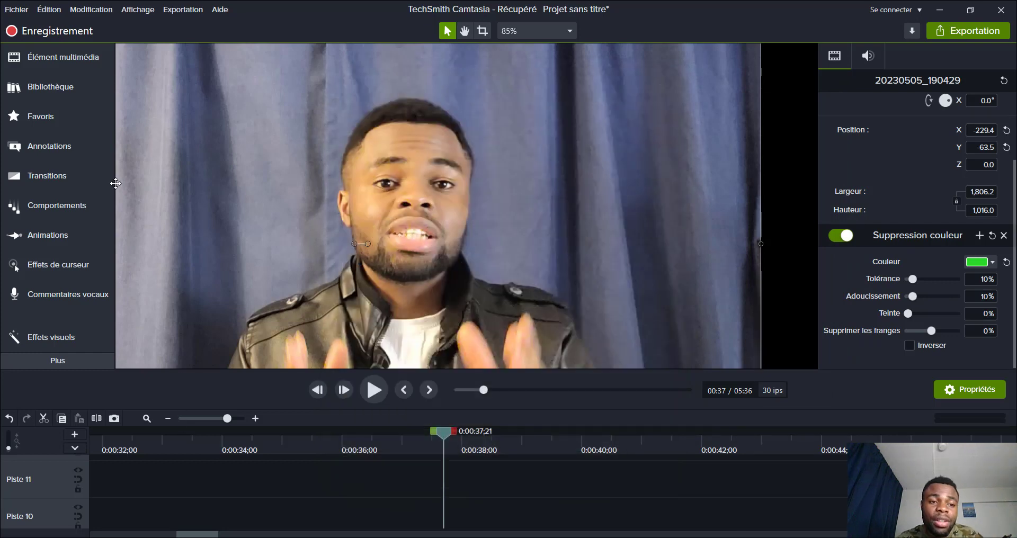
Step: Place the 20230501_193411 video on Piste 11 and the PARCOURS D'INGENIEURS (1) video on Piste 12
click(68, 59)
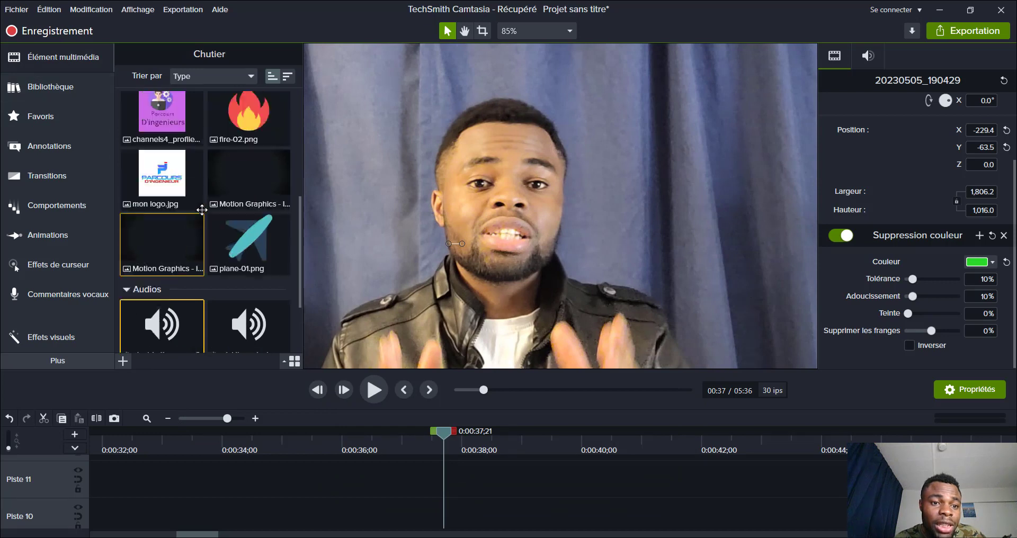
scroll(202, 210, up, 5)
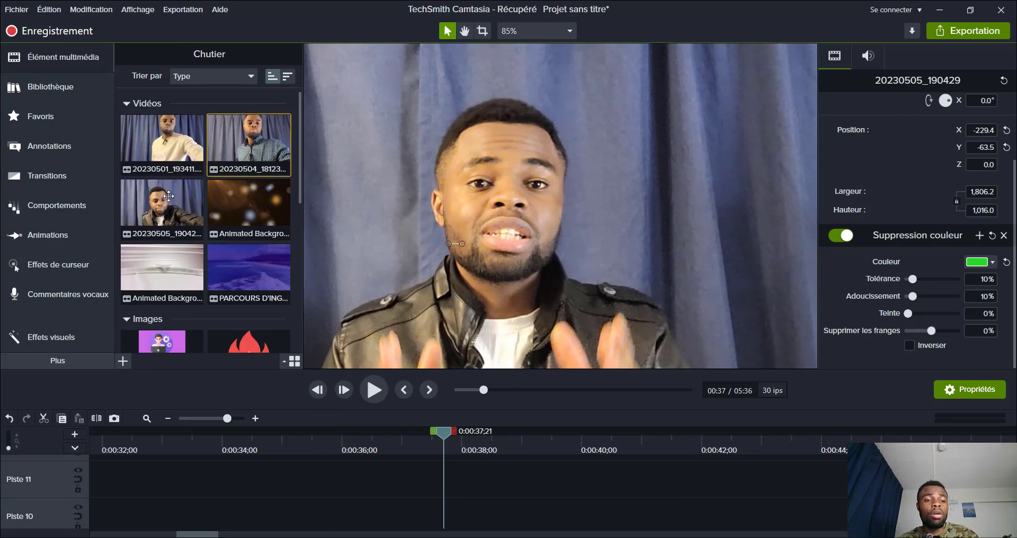
drag(172, 136, 185, 501)
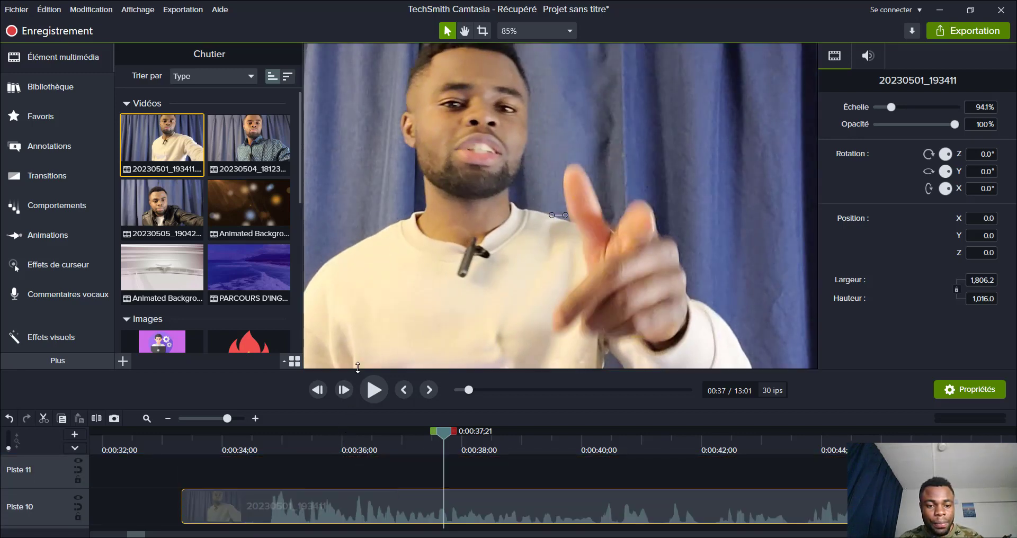
drag(358, 369, 360, 329)
drag(354, 504, 351, 476)
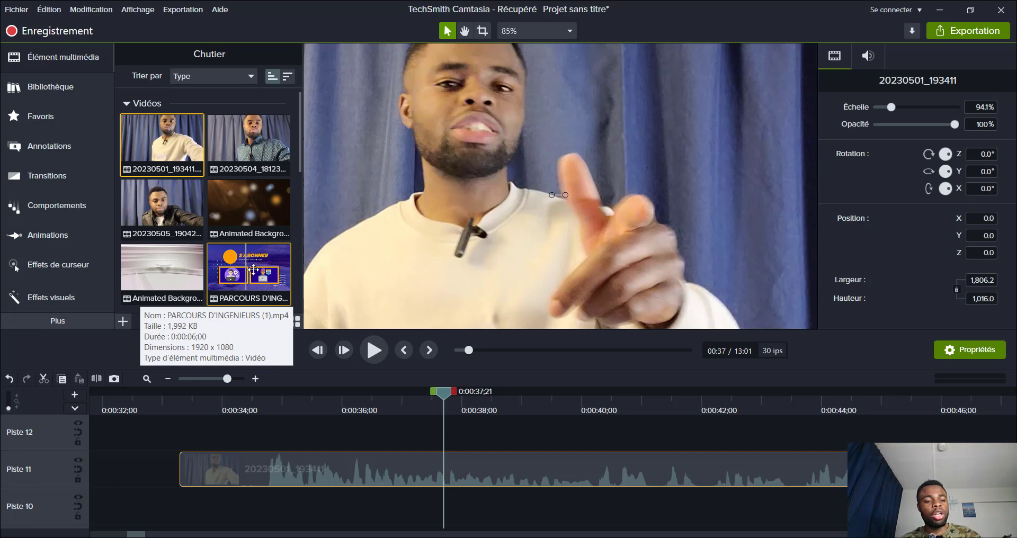
drag(258, 271, 87, 463)
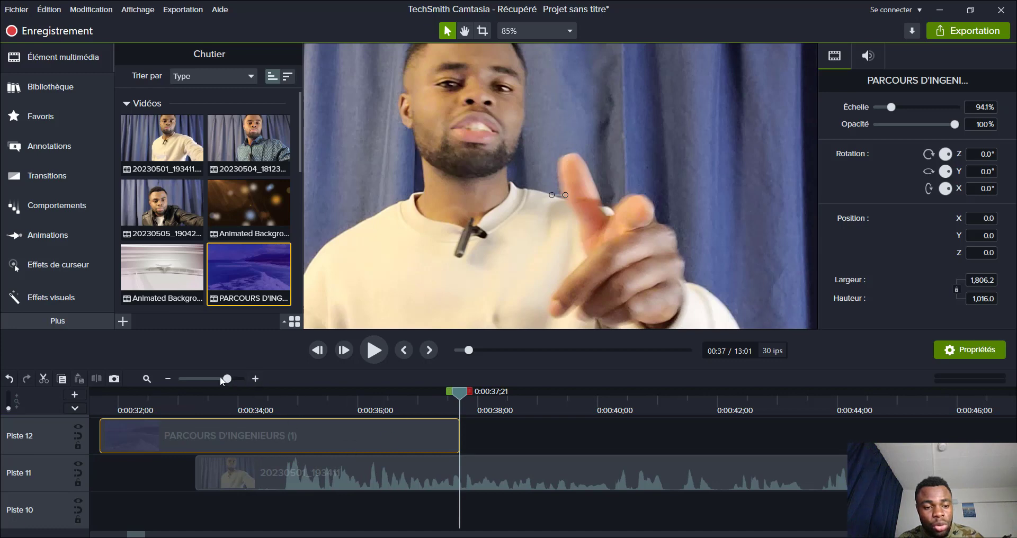
Step: Delete the leftover shape annotations located before the video clip on Piste 11 and Piste 10
drag(220, 376, 207, 377)
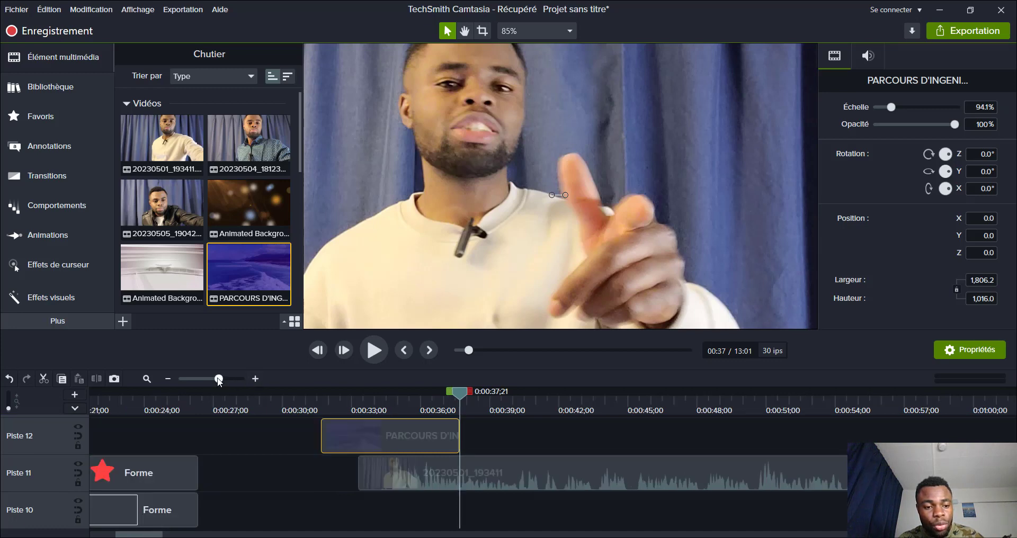
click(210, 379)
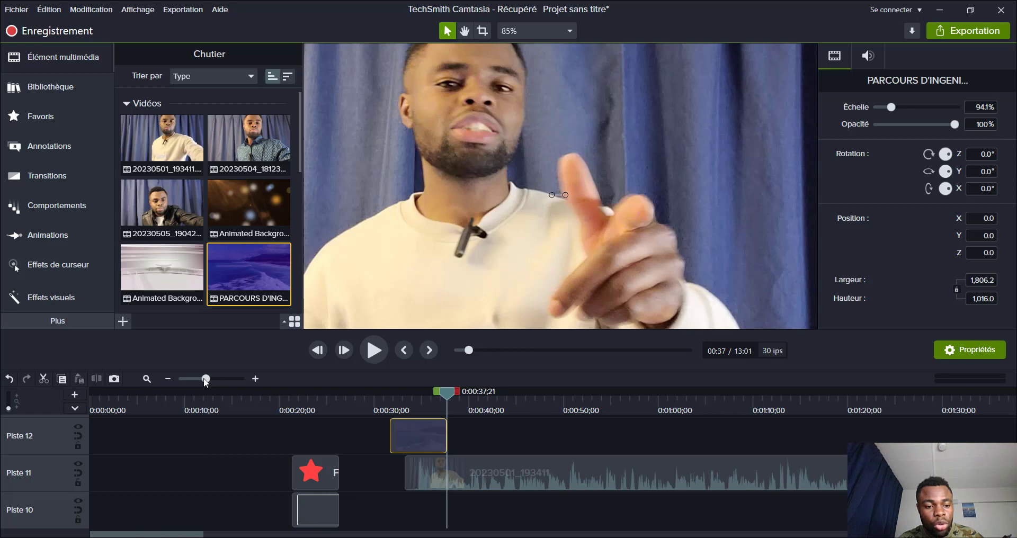
mouse_move(205, 377)
mouse_down()
mouse_move(195, 377)
mouse_move(228, 379)
mouse_move(202, 378)
mouse_move(200, 391)
mouse_up()
click(114, 471)
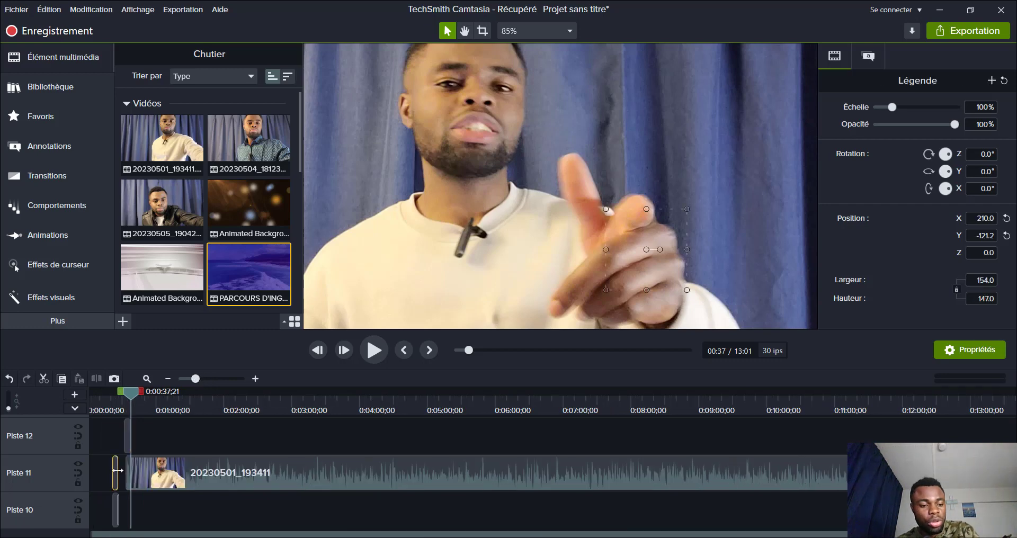
key(Delete)
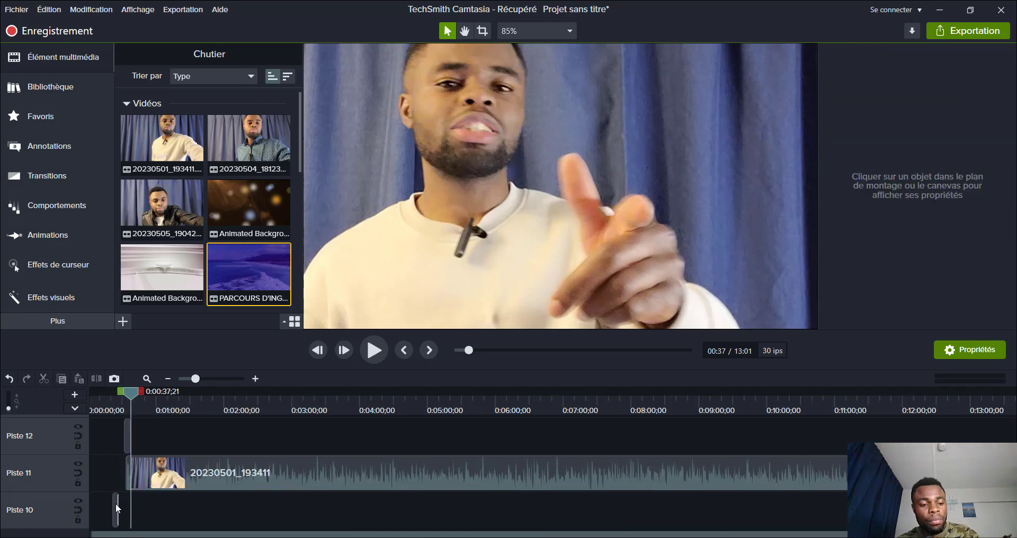
click(116, 504)
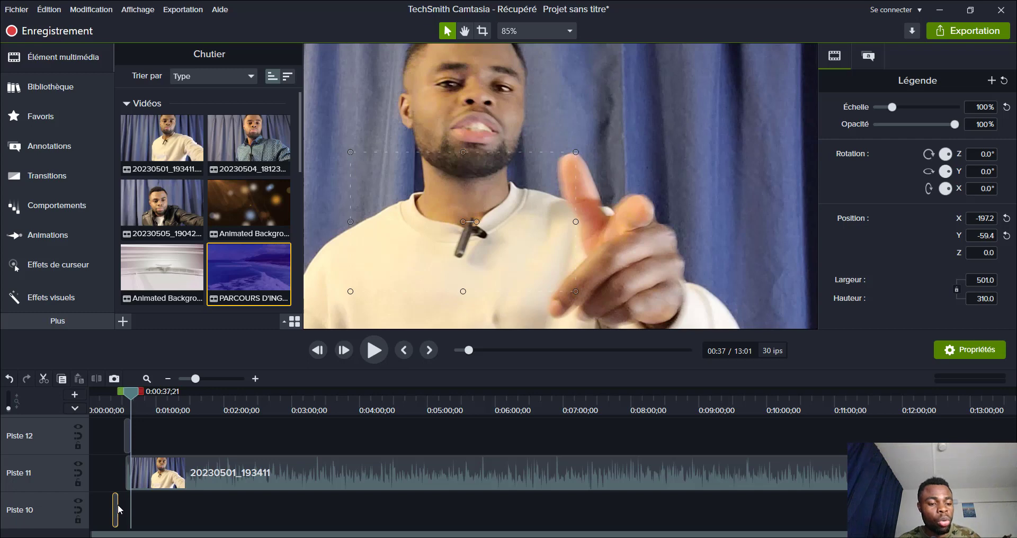
right_click(117, 504)
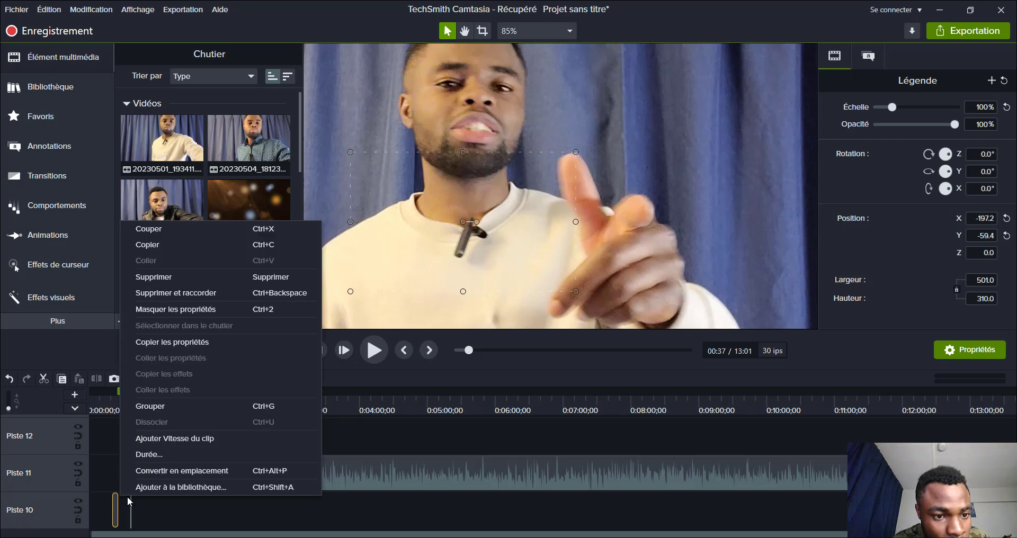
click(186, 277)
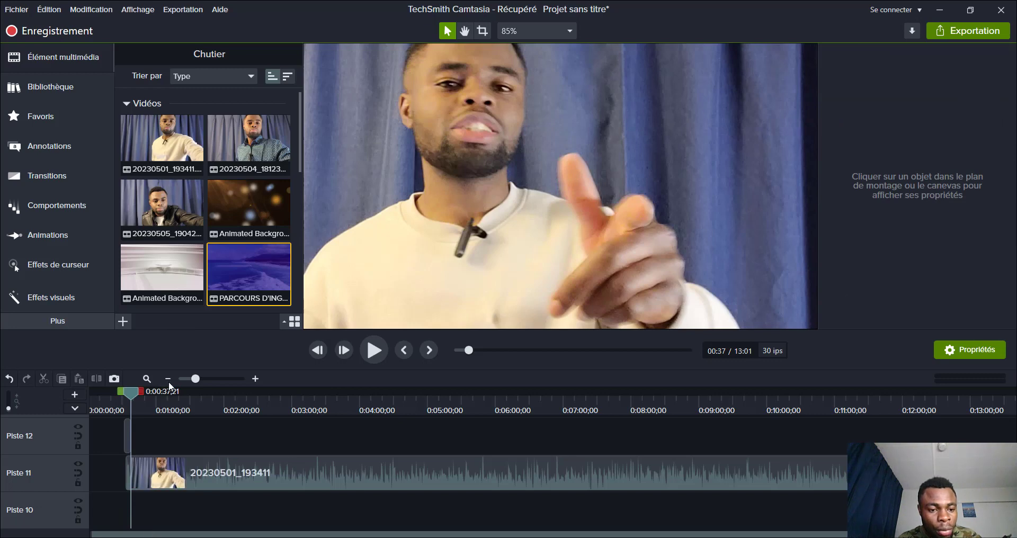
Step: Move the PARCOURS D'INGENIEURS (1) clip to the start of Piste 12
drag(202, 380, 208, 379)
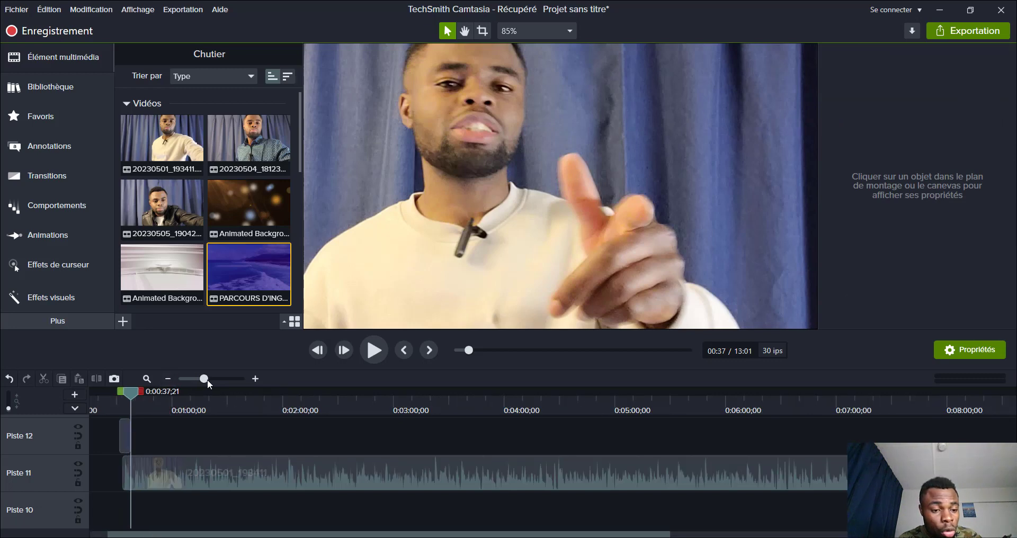
drag(122, 437, 53, 430)
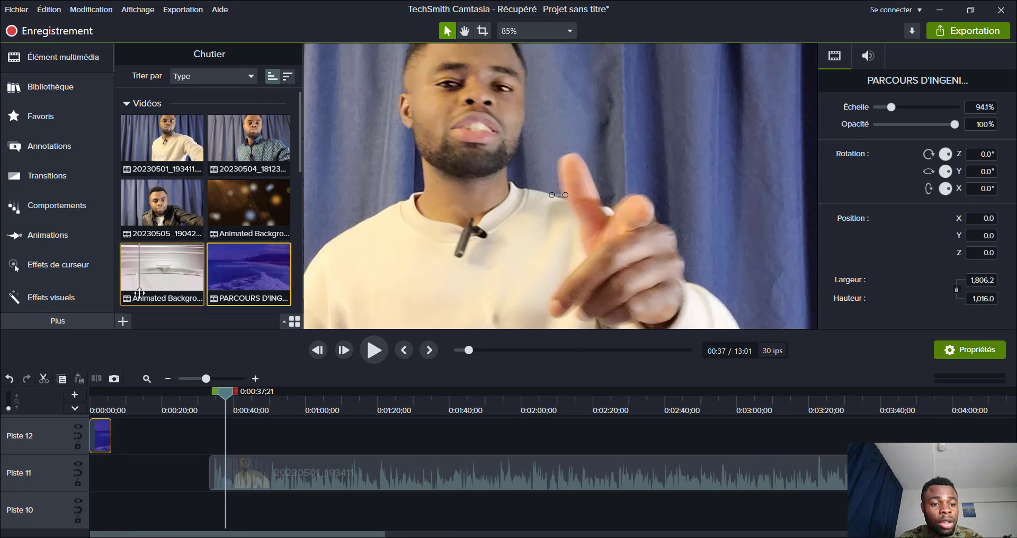
Step: Add the mixkit-musical-news audio at the start of Piste 10 and delete the leftover clip on Piste 9
scroll(139, 293, down, 6)
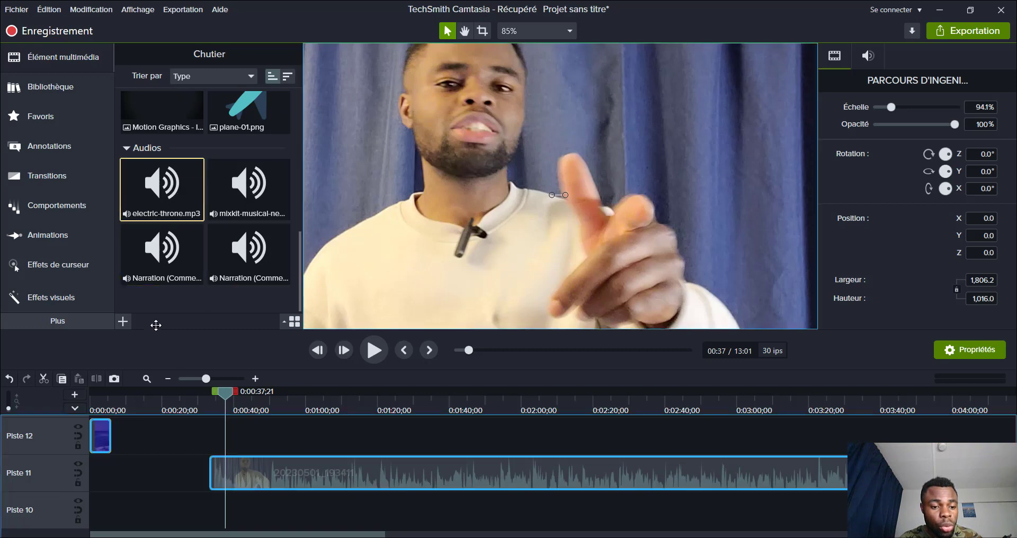
drag(249, 193, 79, 471)
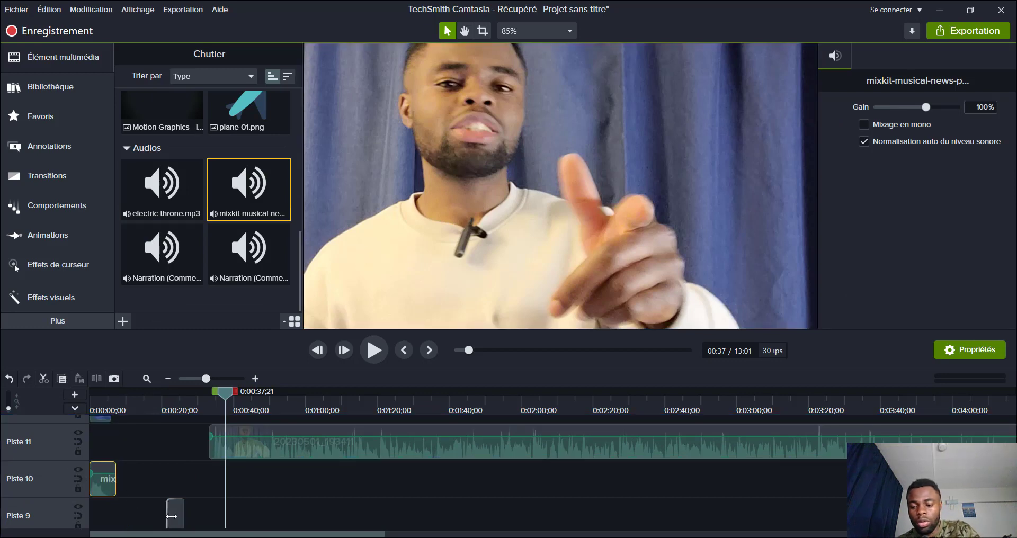
click(174, 514)
key(Delete)
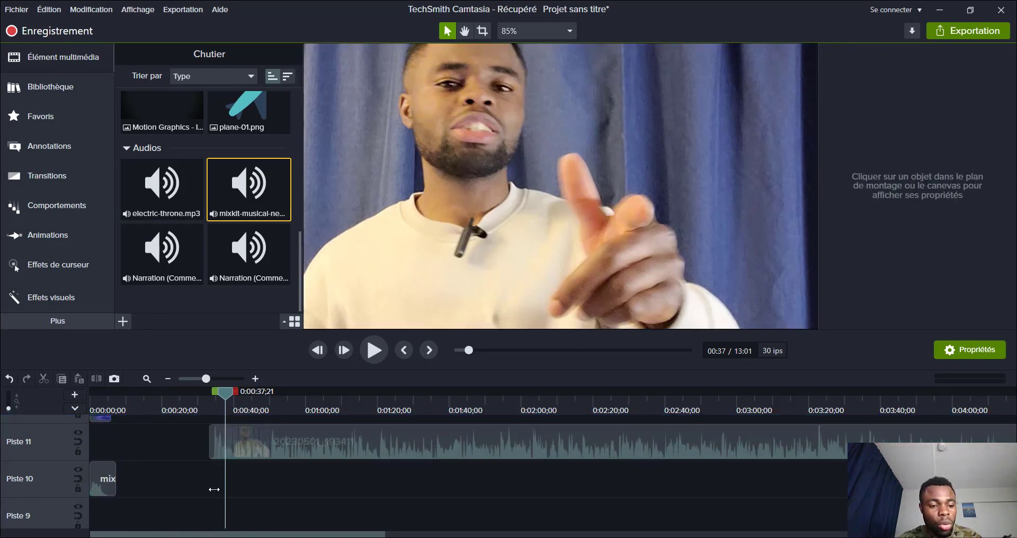
Step: Trim the end of the mixkit-musical-news audio on Piste 10 to match the end of the intro clip on Piste 12
scroll(214, 489, up, 2)
scroll(159, 453, down, 1)
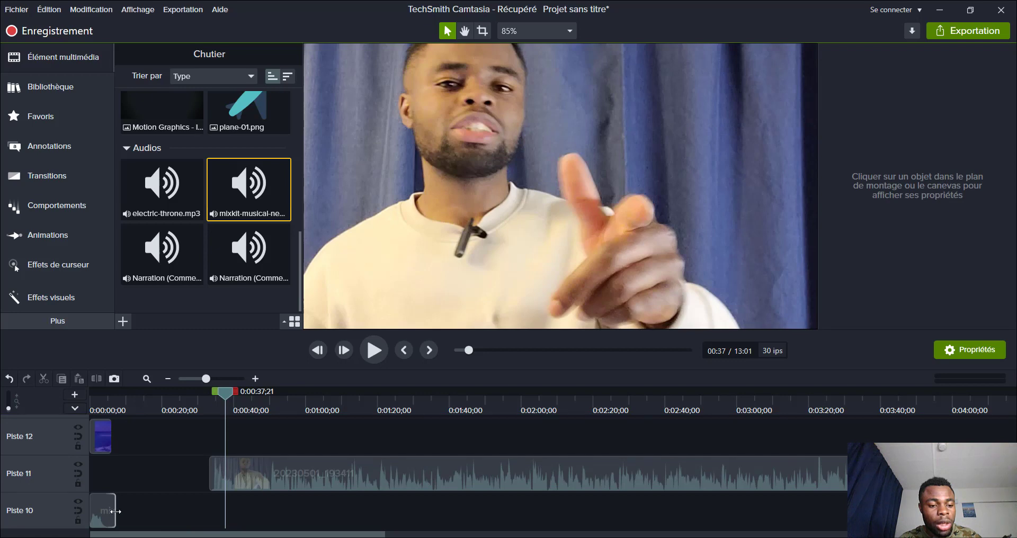
mouse_move(116, 511)
mouse_down()
mouse_move(129, 510)
mouse_move(112, 510)
mouse_up()
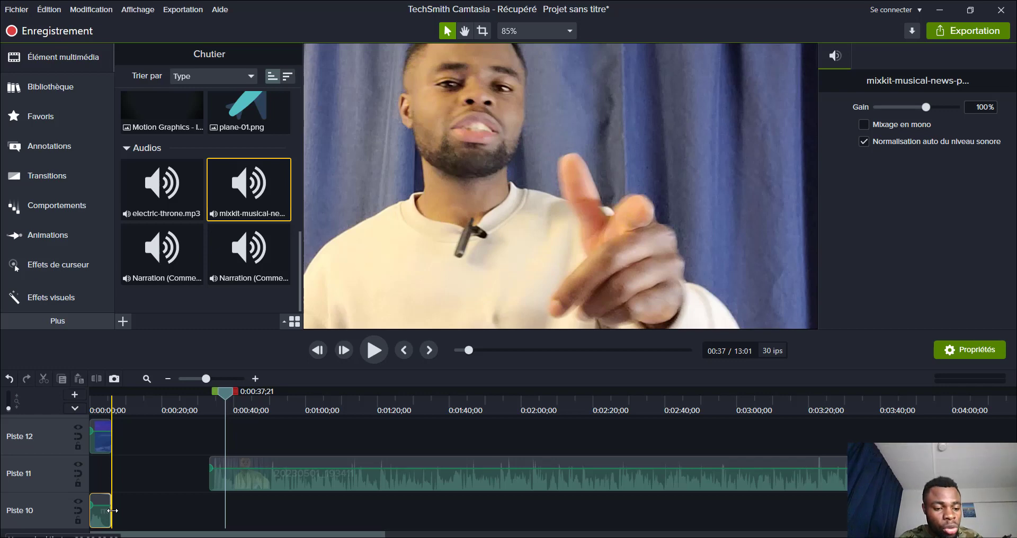
drag(112, 511, 112, 511)
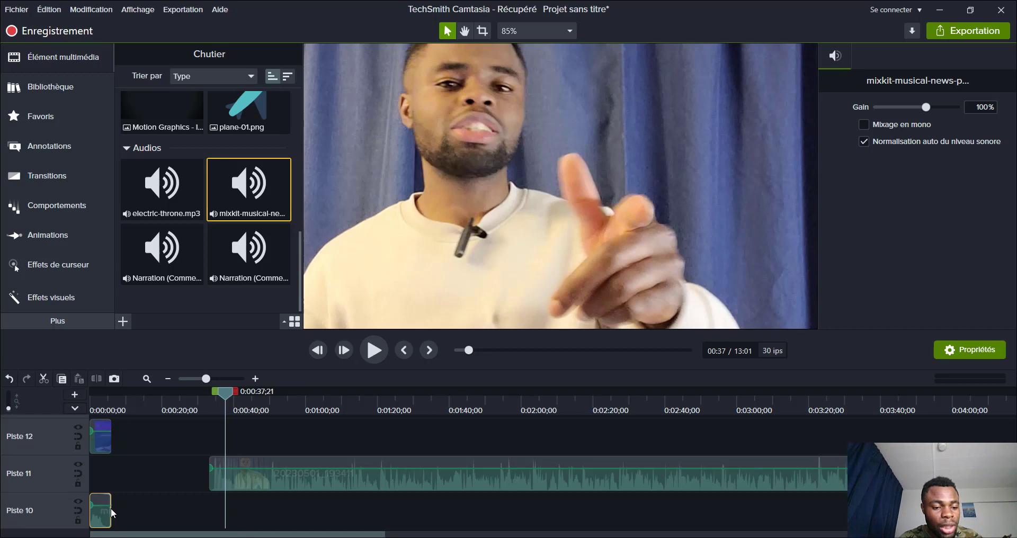
drag(111, 508, 192, 524)
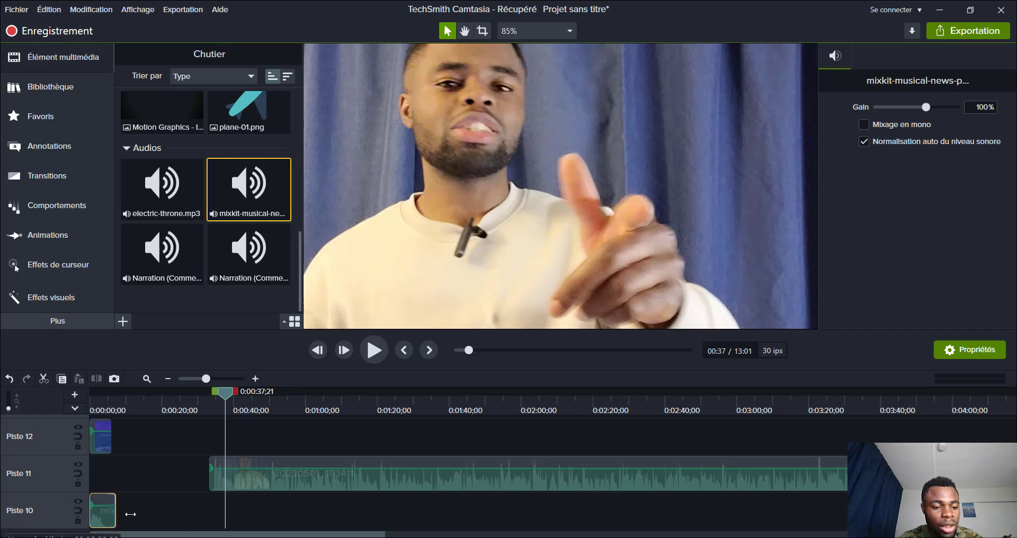
drag(131, 514, 110, 514)
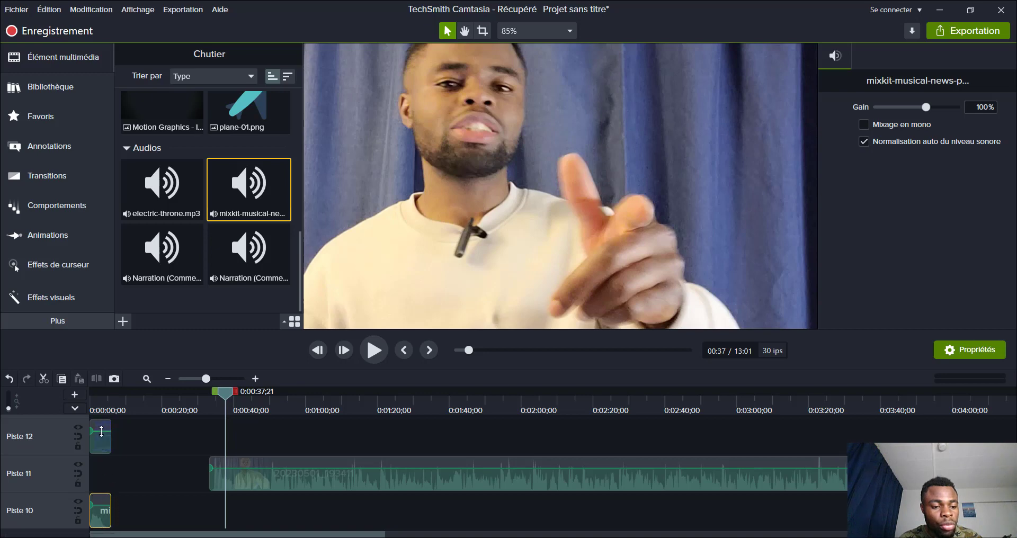
click(102, 440)
click(101, 514)
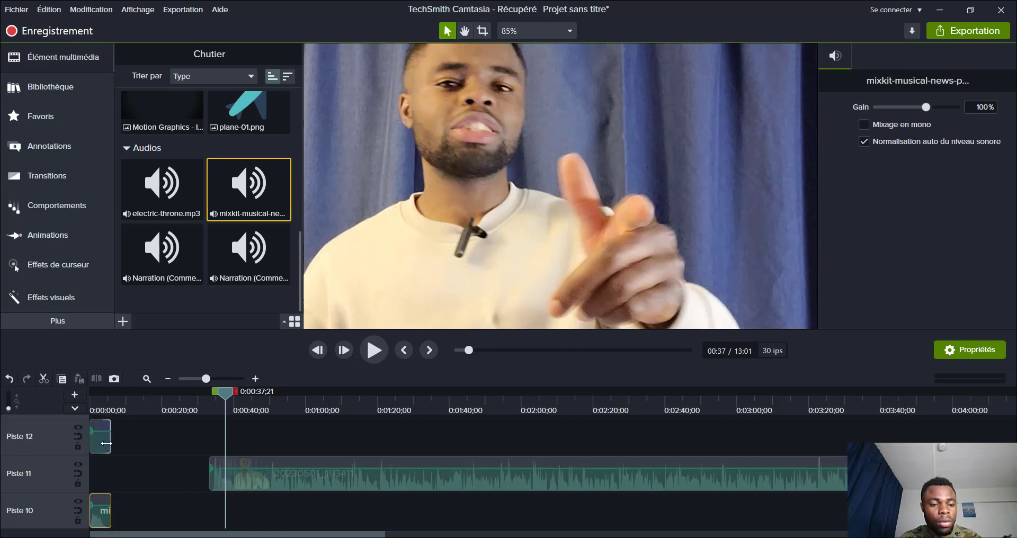
Step: Play back the PARCOURS D'INGENIEURS (1) intro with its music from the start of the timeline, ending at 0:00:00;00
click(102, 437)
drag(224, 396, 93, 396)
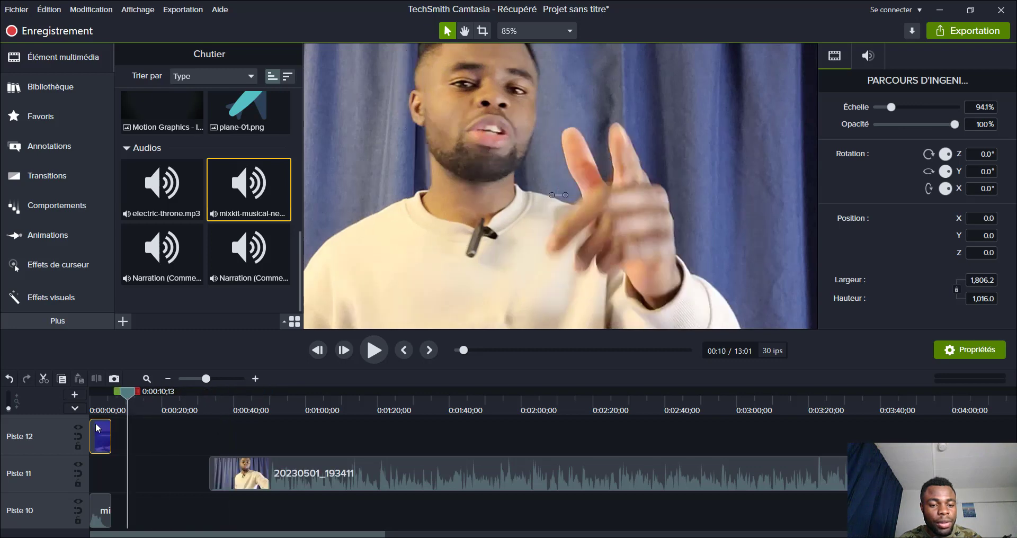
click(372, 350)
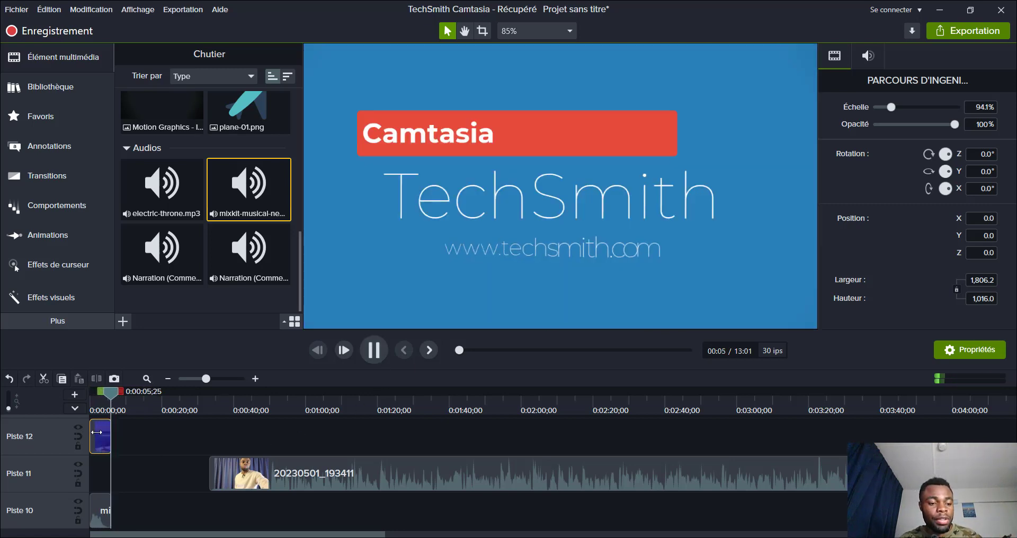
key(ctrl+alt+space)
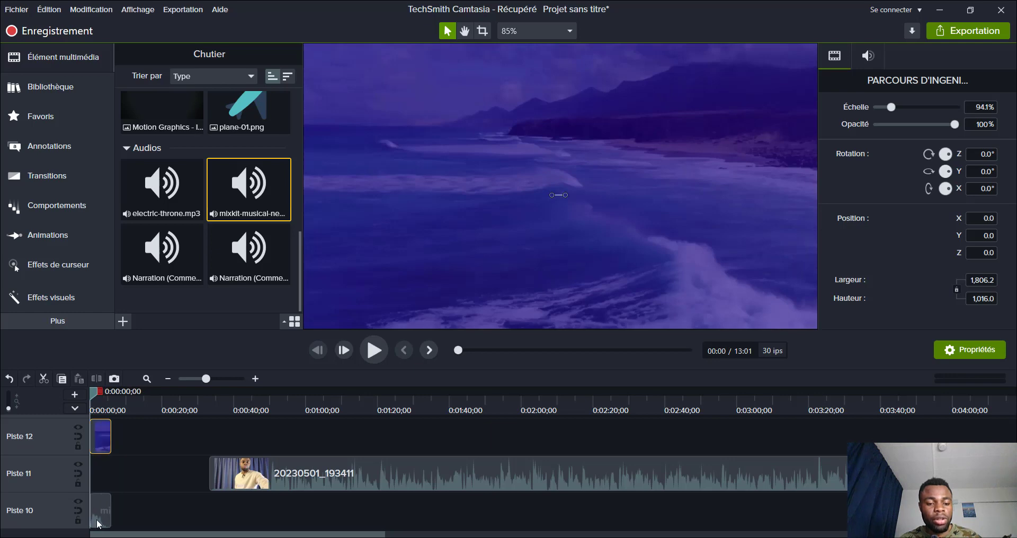
Step: Move the 20230501_193411 clip on Piste 11 directly against the end of the intro and play back the junction
click(98, 518)
drag(265, 479, 185, 485)
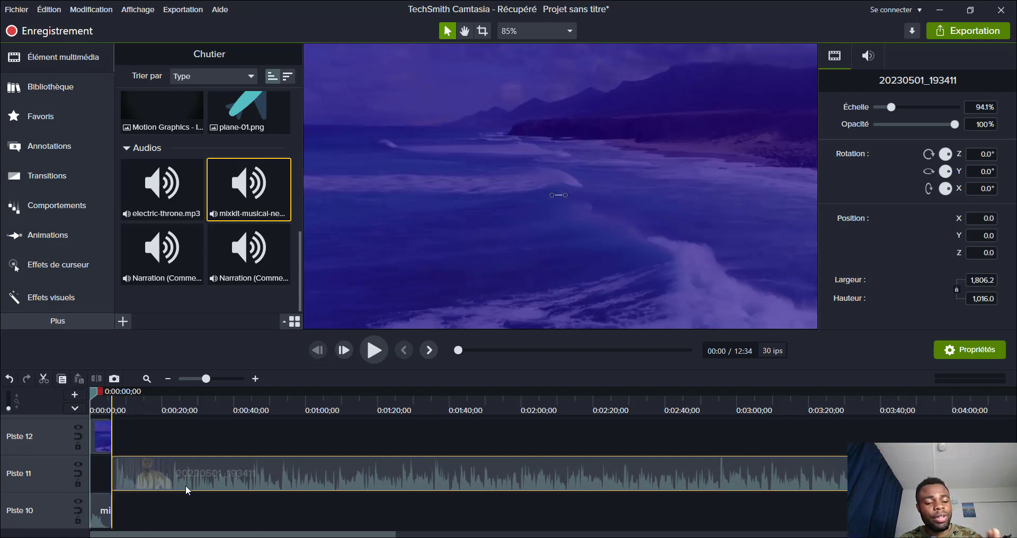
drag(185, 485, 186, 485)
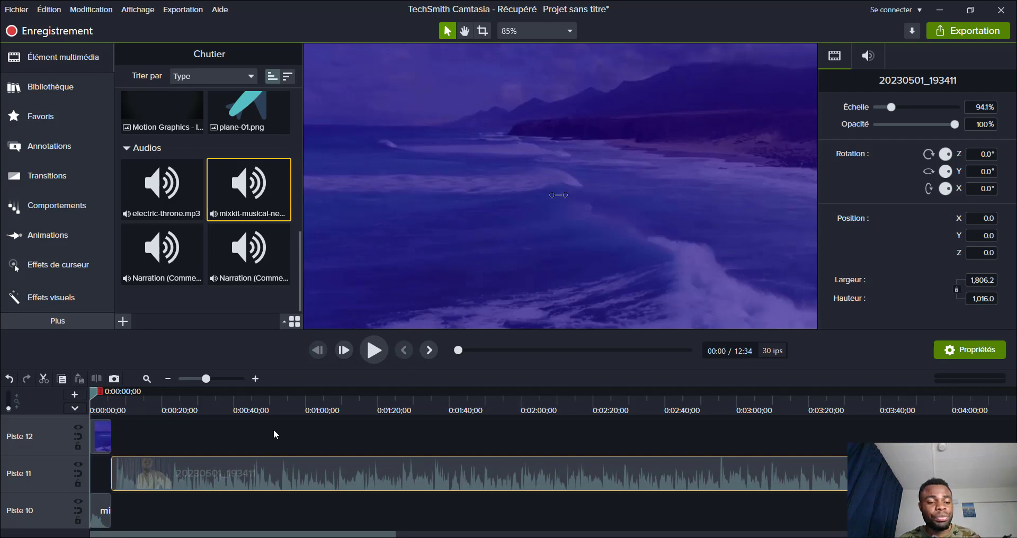
click(376, 352)
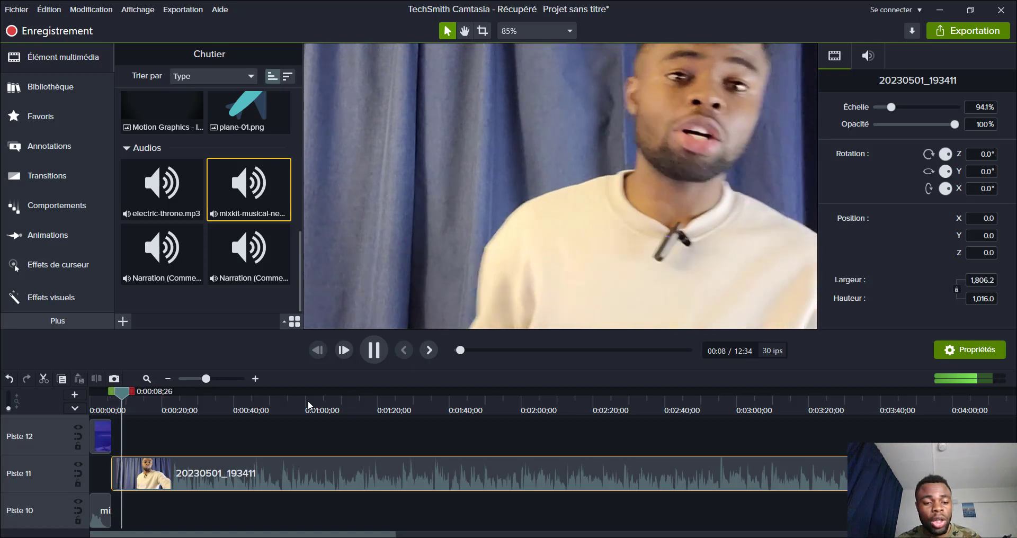
click(374, 350)
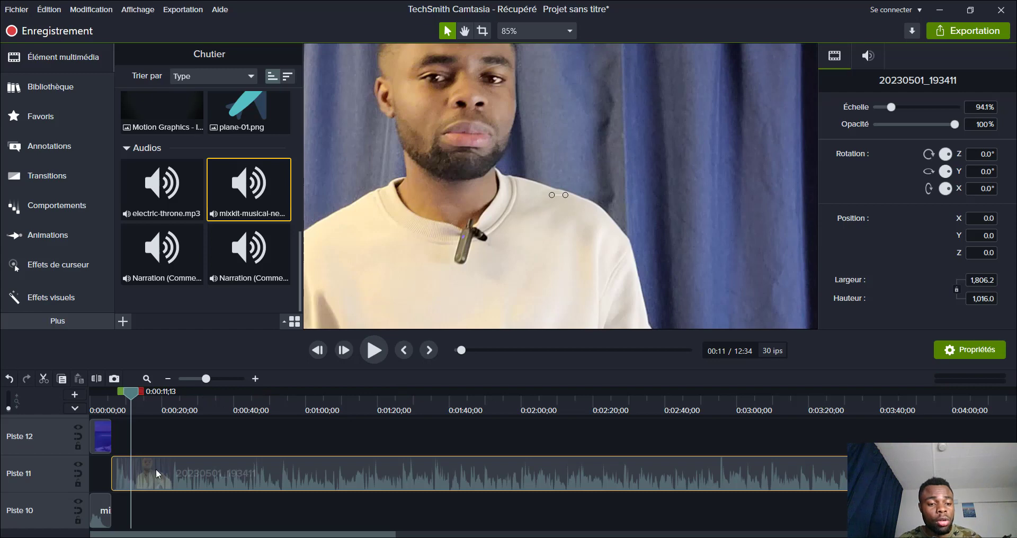
Step: Cut the section from 0:00:06;00 to 0:00:07;14 off the start of the 20230501_193411 clip on Piste 11
click(217, 379)
click(226, 379)
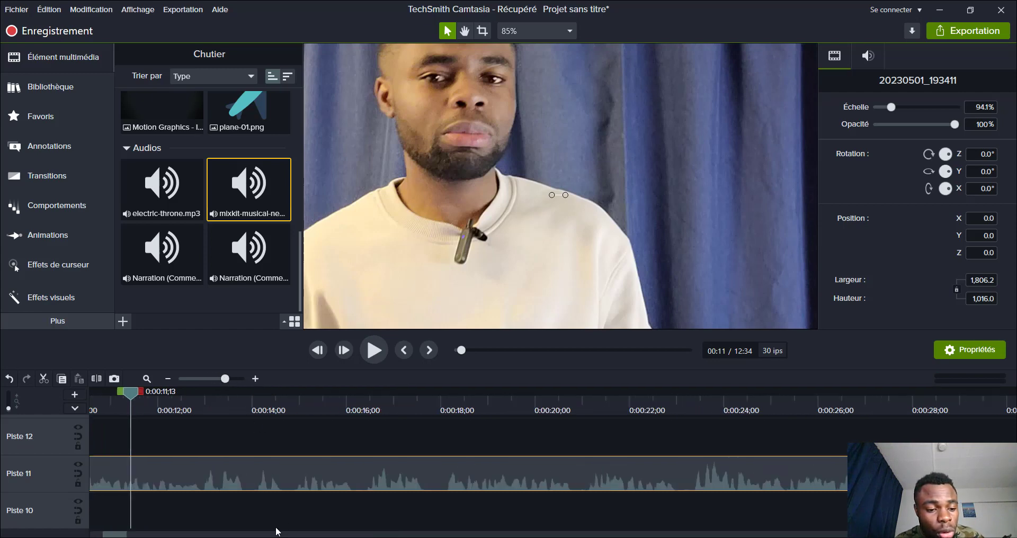
drag(106, 535, 94, 535)
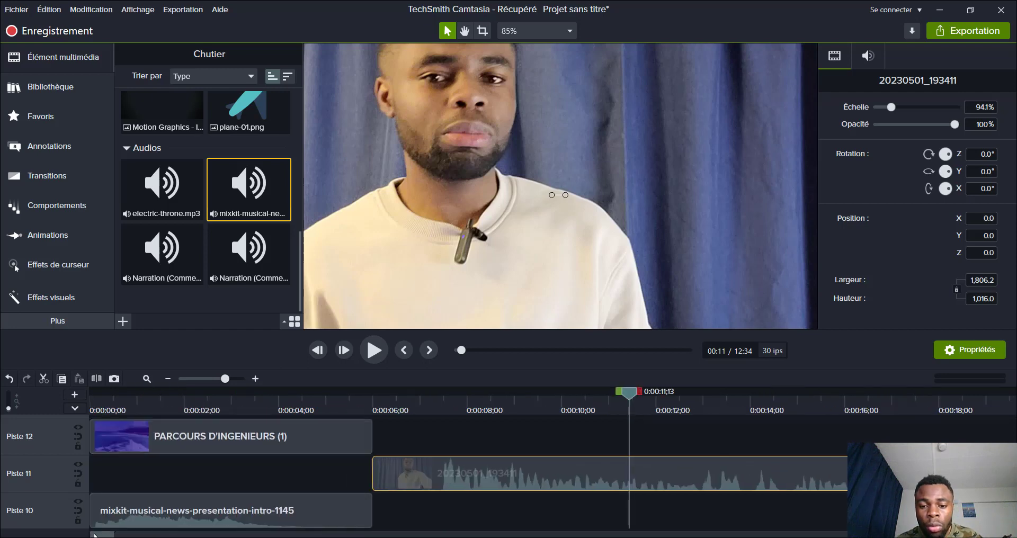
drag(630, 394, 531, 401)
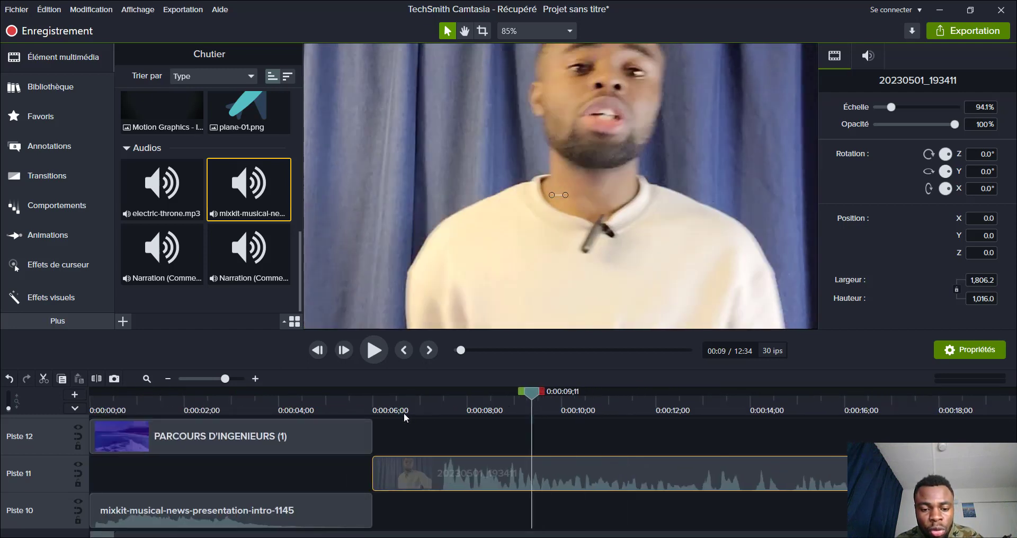
drag(405, 414, 418, 445)
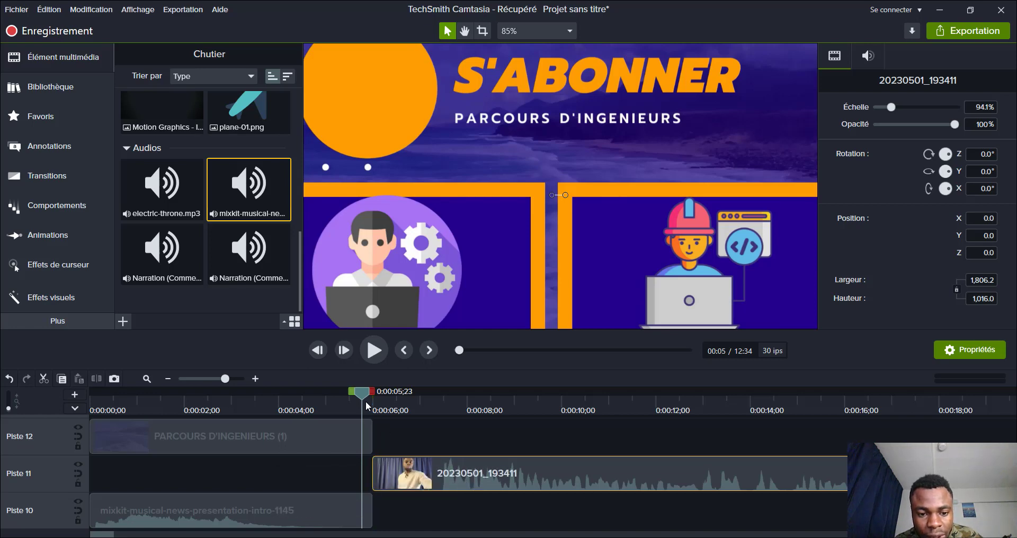
drag(374, 411, 376, 413)
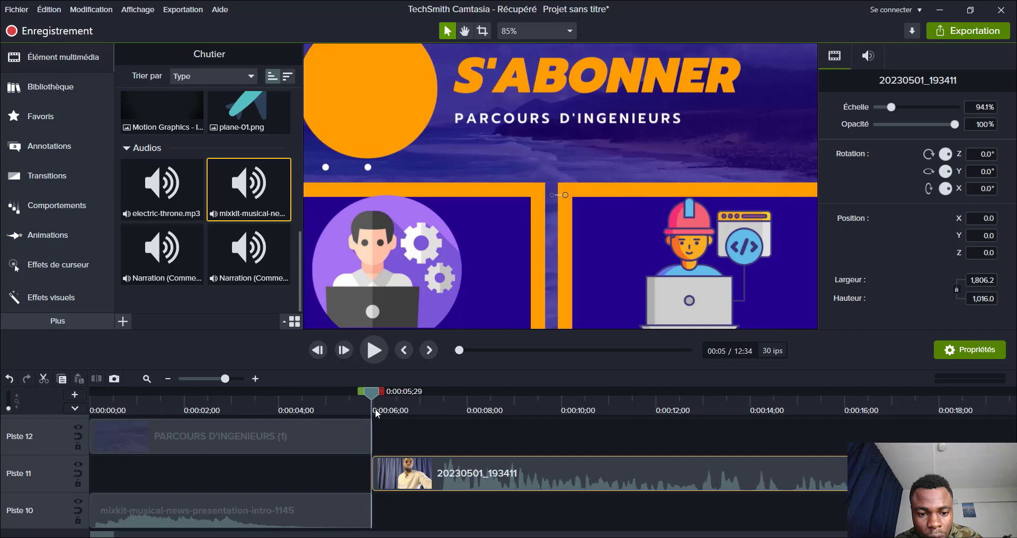
click(374, 351)
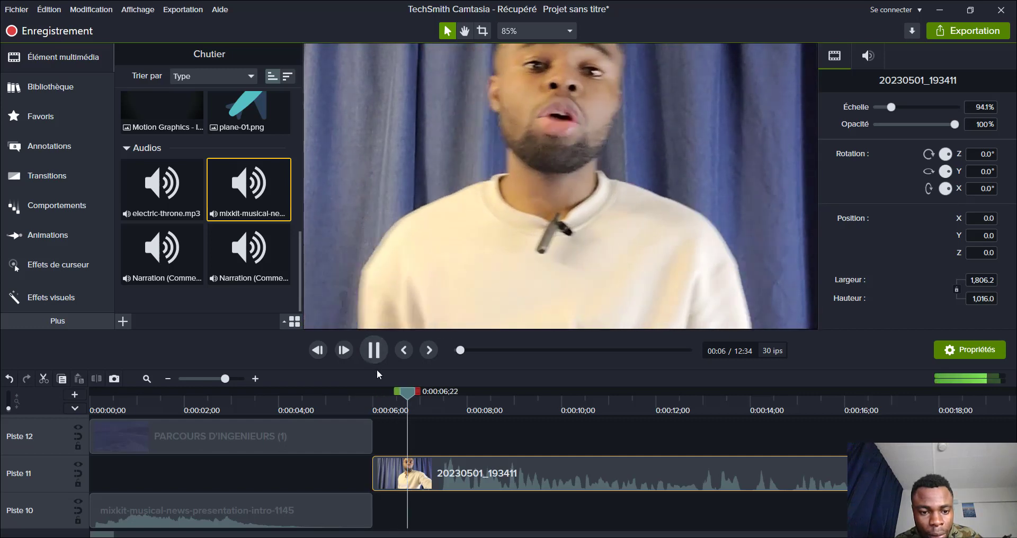
click(374, 351)
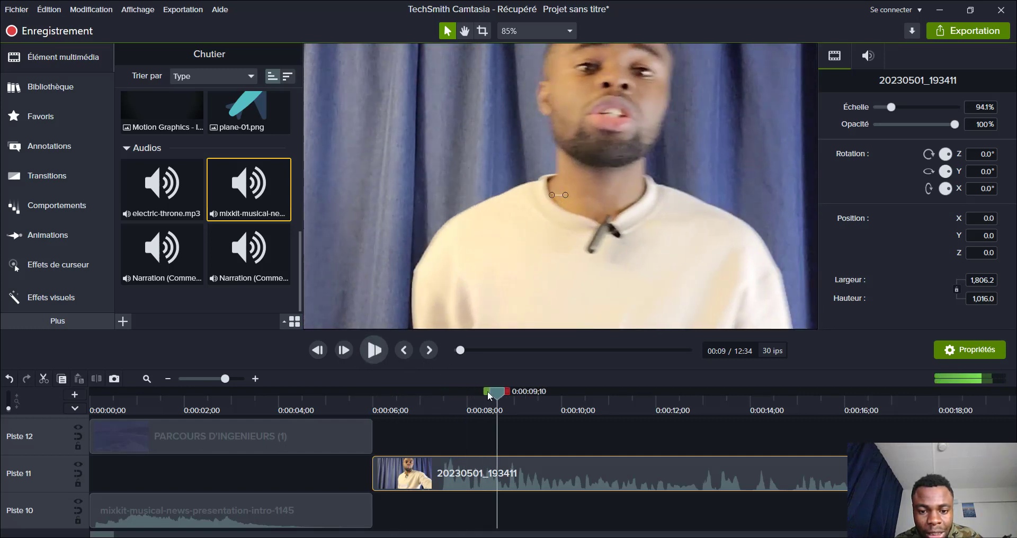
drag(490, 396, 443, 418)
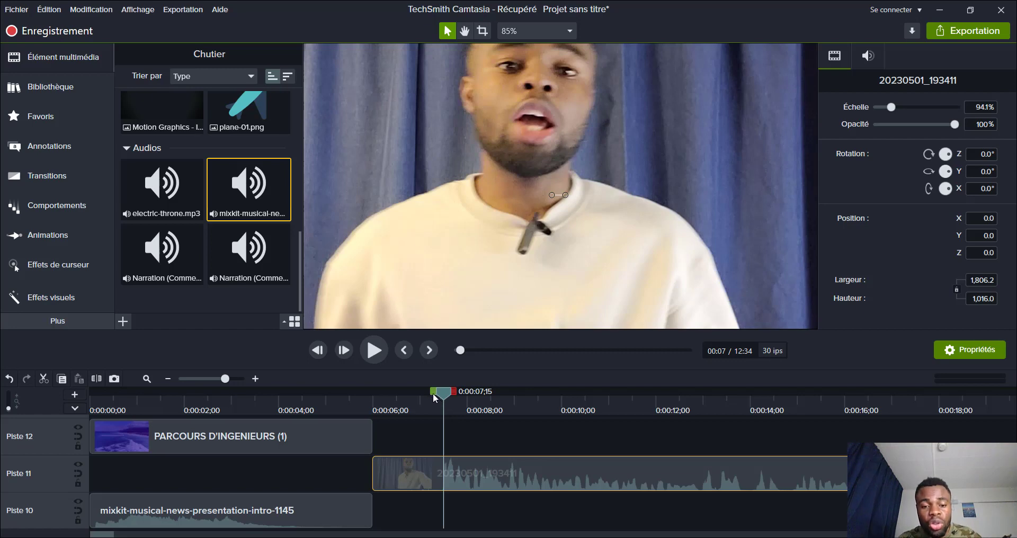
mouse_move(443, 398)
mouse_down()
mouse_move(428, 403)
mouse_move(441, 414)
mouse_up()
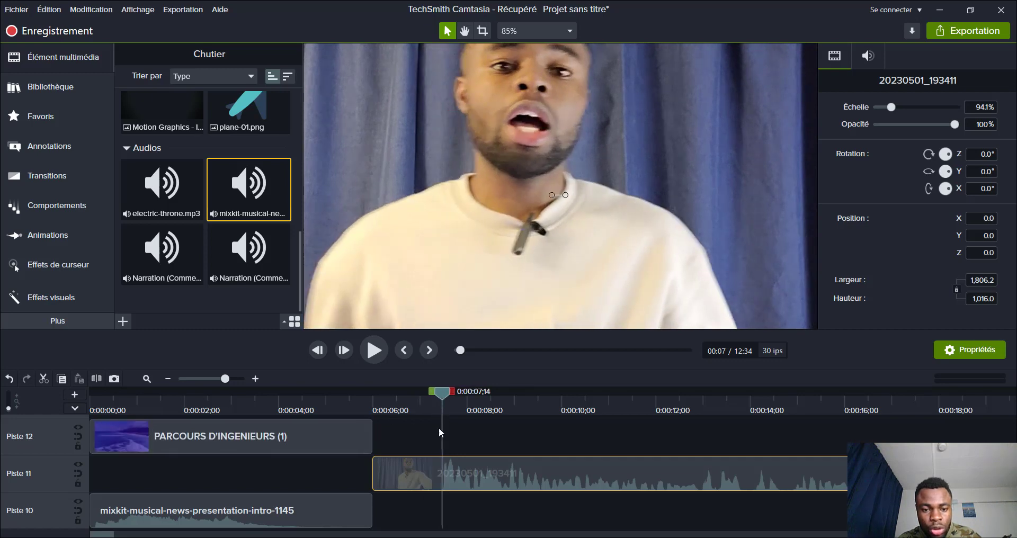
drag(433, 394, 363, 402)
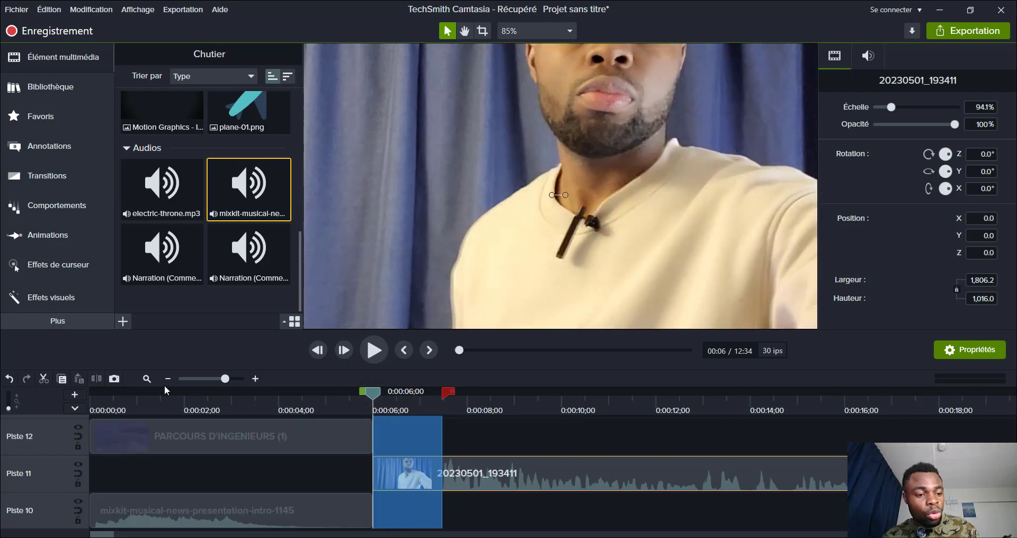
click(44, 379)
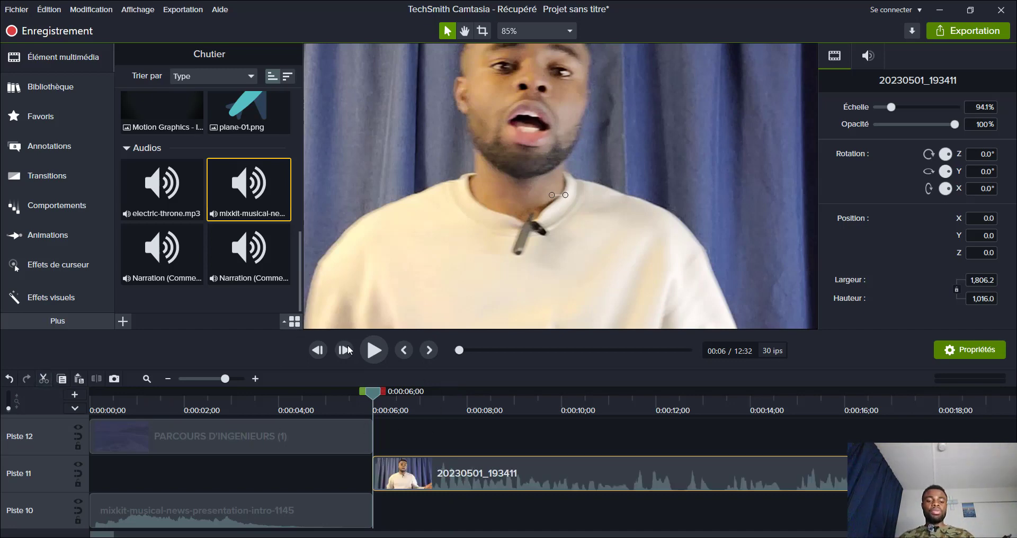
Step: Play the trimmed clip and remove the short section from 0:00:10;19 to 0:00:10;21 on Piste 11, leaving a gap
click(365, 351)
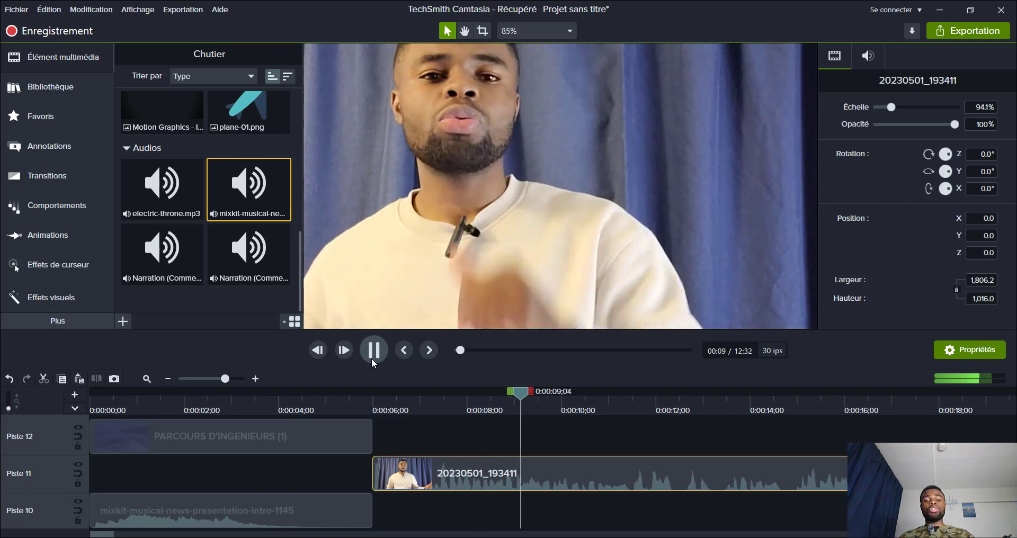
click(380, 356)
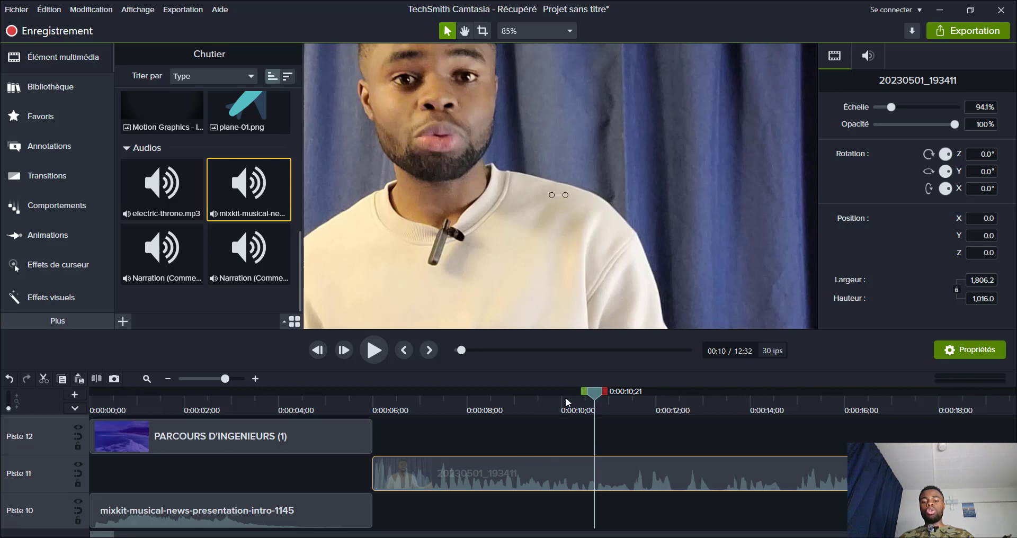
drag(586, 396, 579, 393)
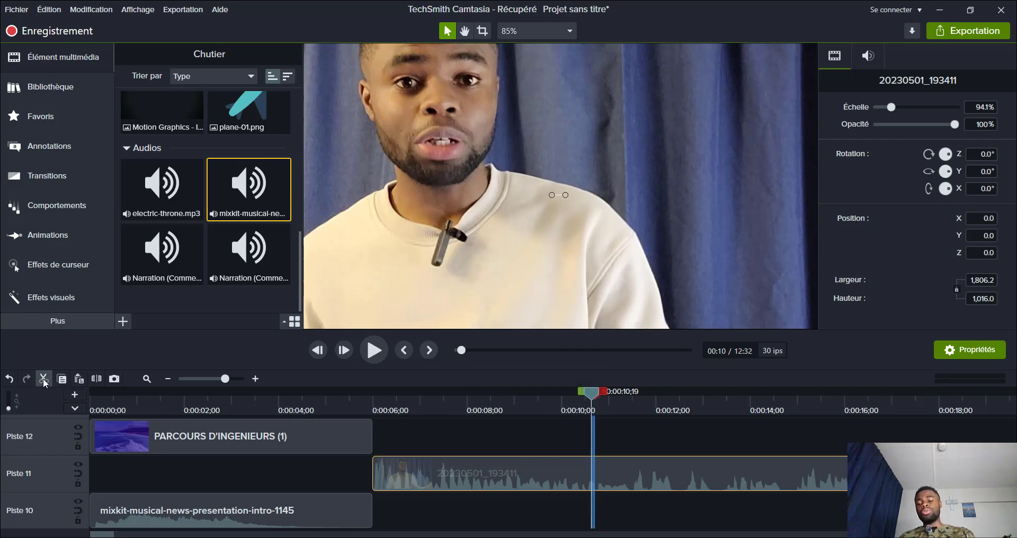
key(s)
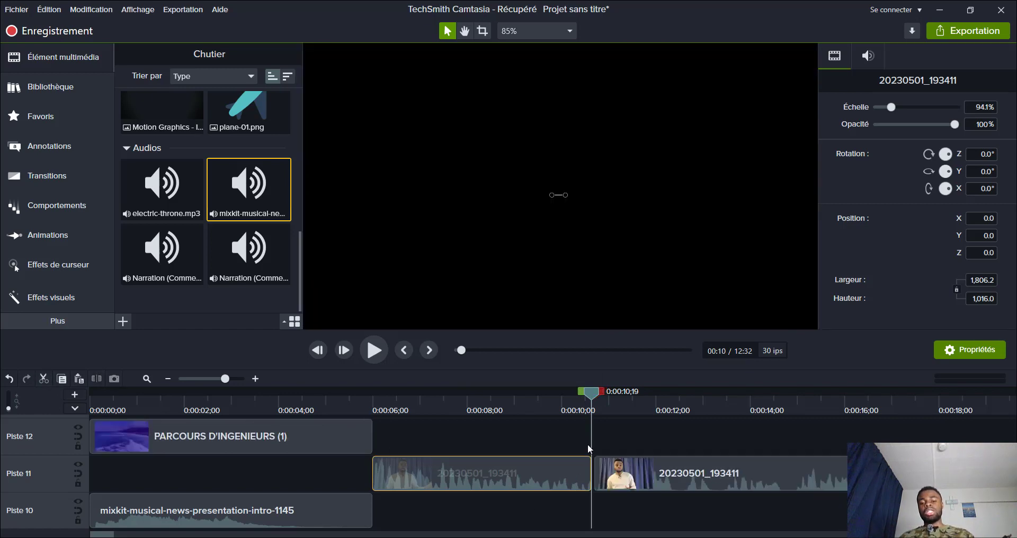
Step: Play back the footage on Piste 11 from 0:00:09;19 across the gap between the two clip parts
drag(590, 397, 543, 396)
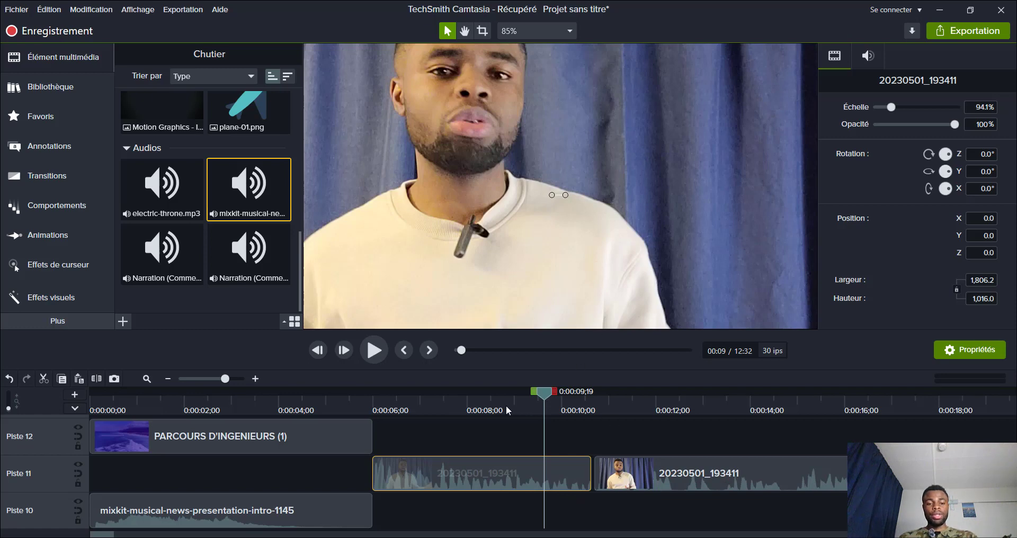
click(374, 352)
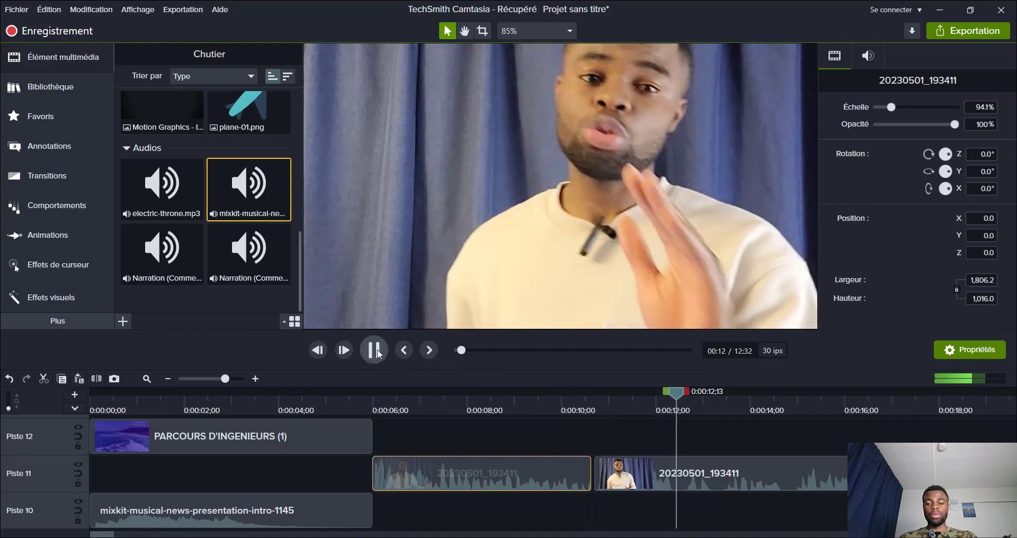
key(space)
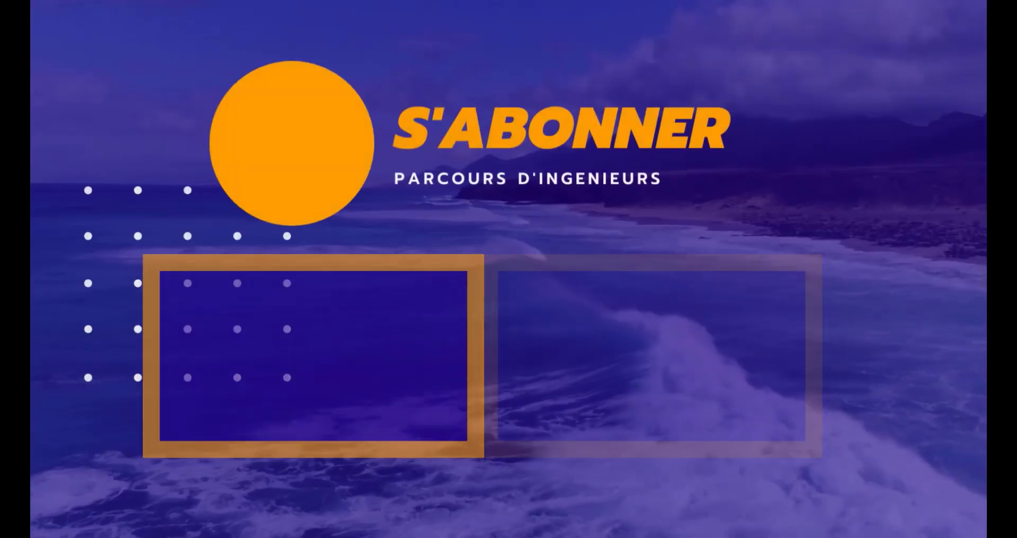